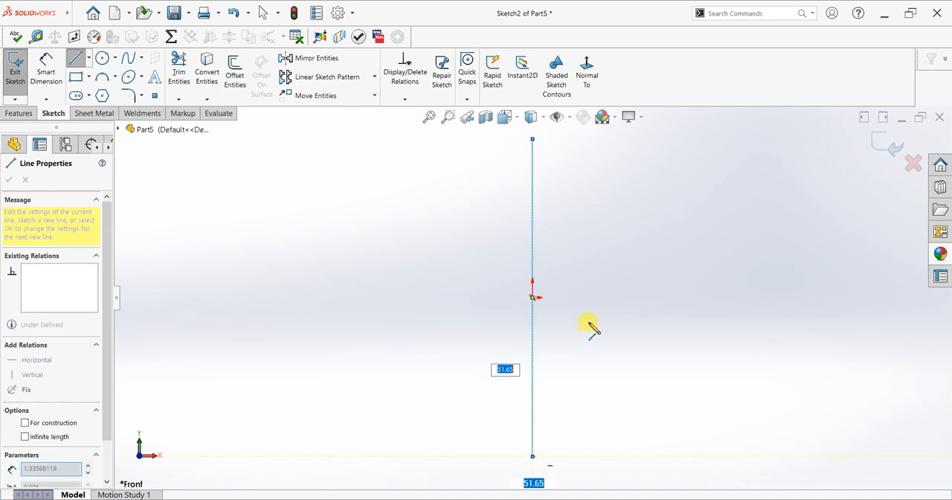
# Finish the vertical line centred on the origin and convert it to construction geometry
pyautogui.click(599, 329)
pyautogui.click(534, 362)
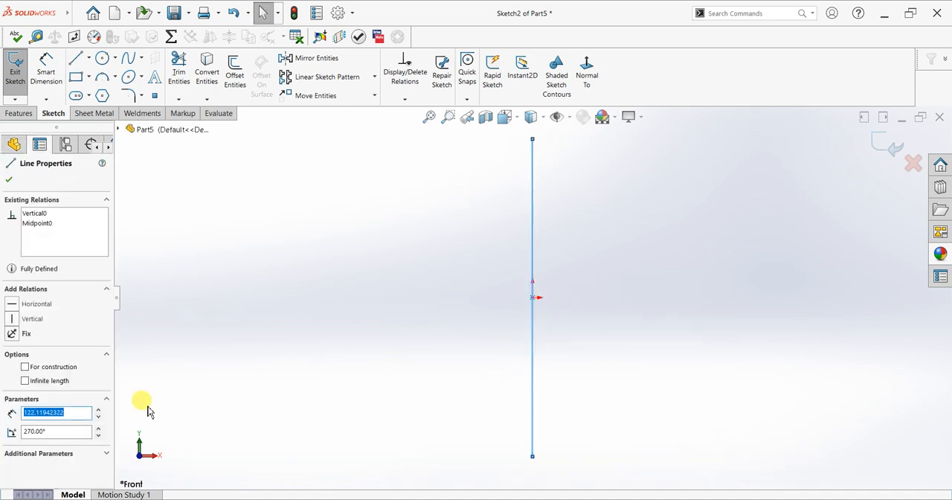
pyautogui.click(59, 368)
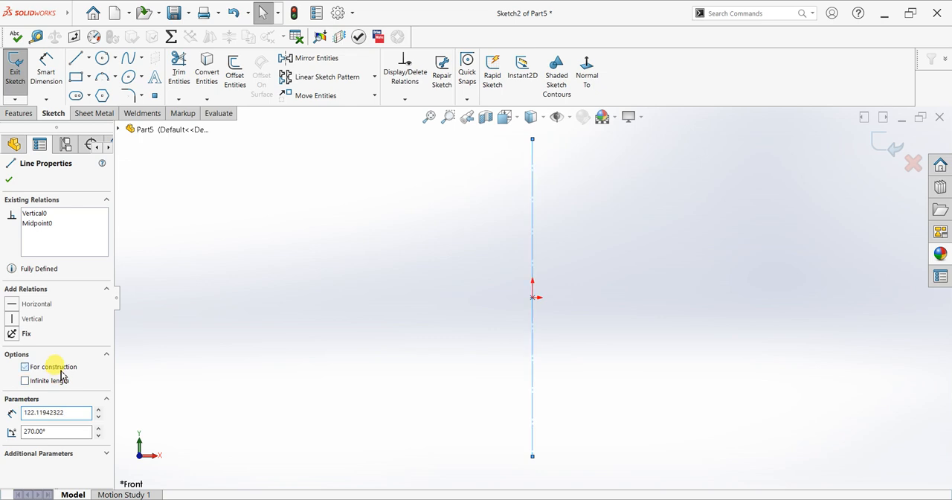
pyautogui.click(10, 177)
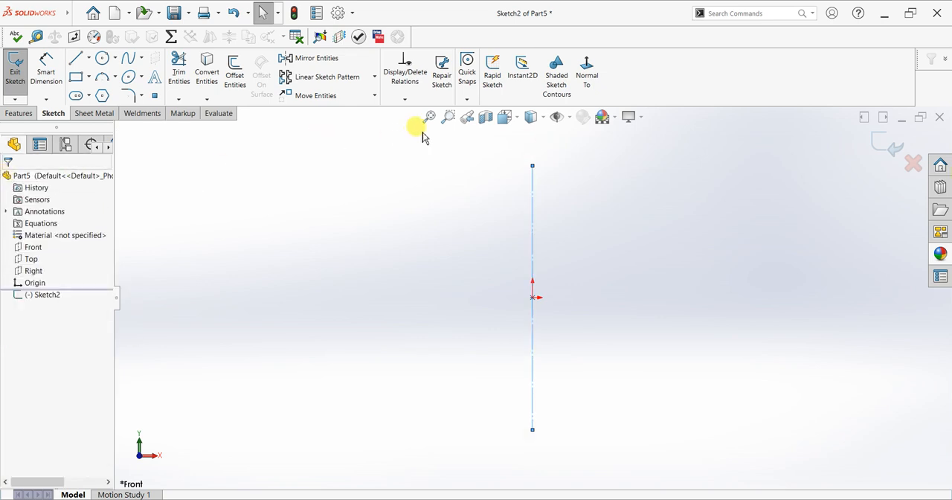
# Sketch a connected half profile left from the centerline's upper end: horizontal about 33 mm, vertical down, outward slant about 45 mm, vertical down about 47 mm
pyautogui.click(75, 58)
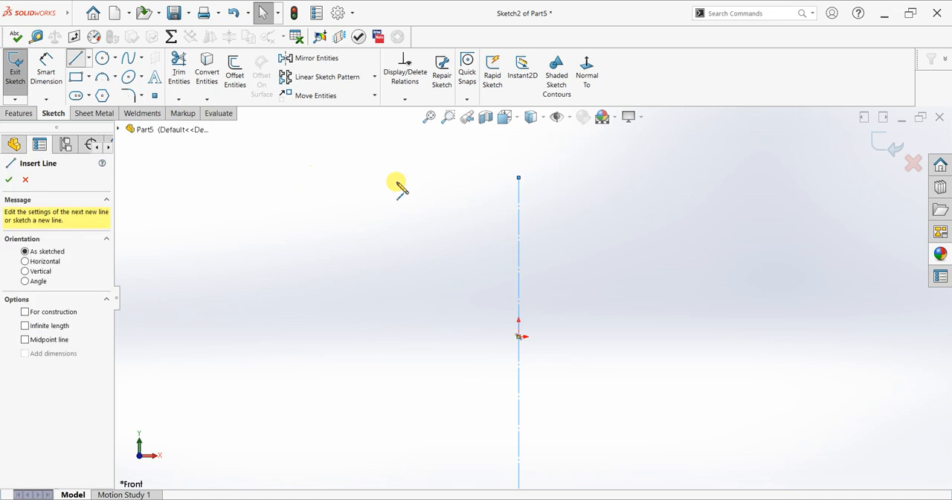
pyautogui.click(518, 179)
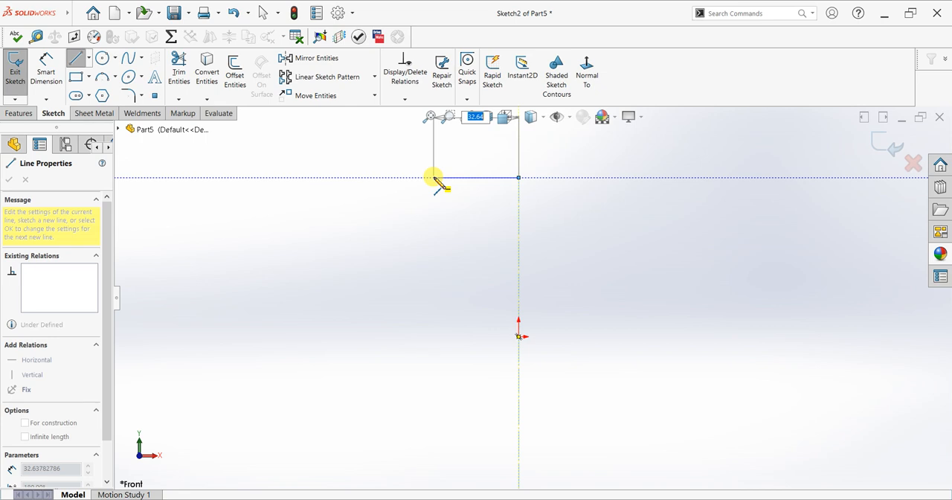
pyautogui.click(435, 178)
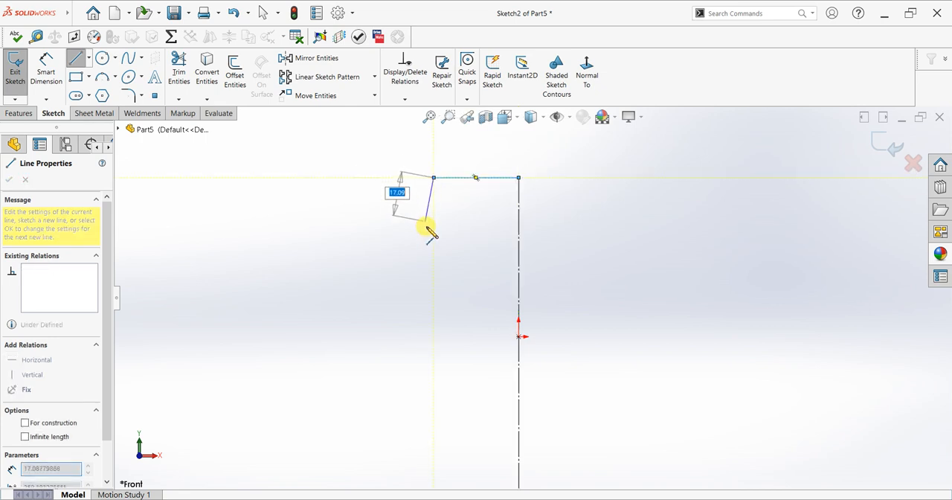
pyautogui.click(434, 281)
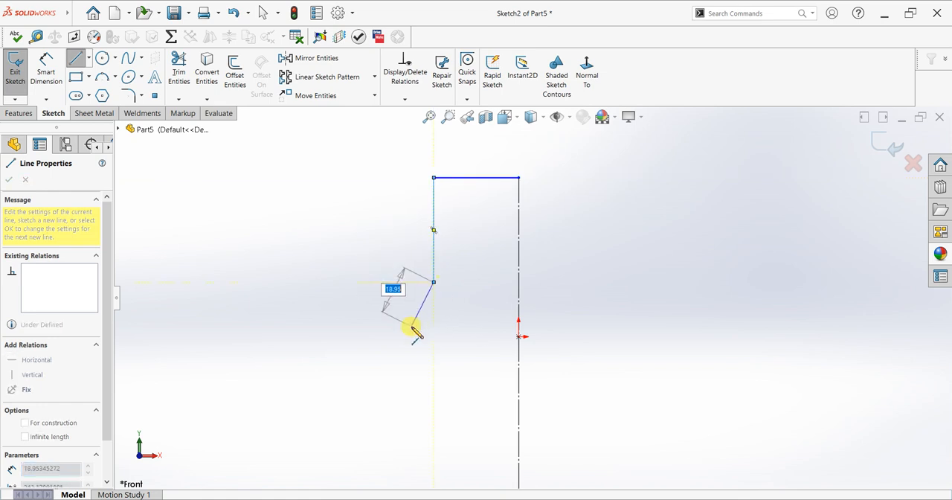
pyautogui.scroll(1, 411, 327)
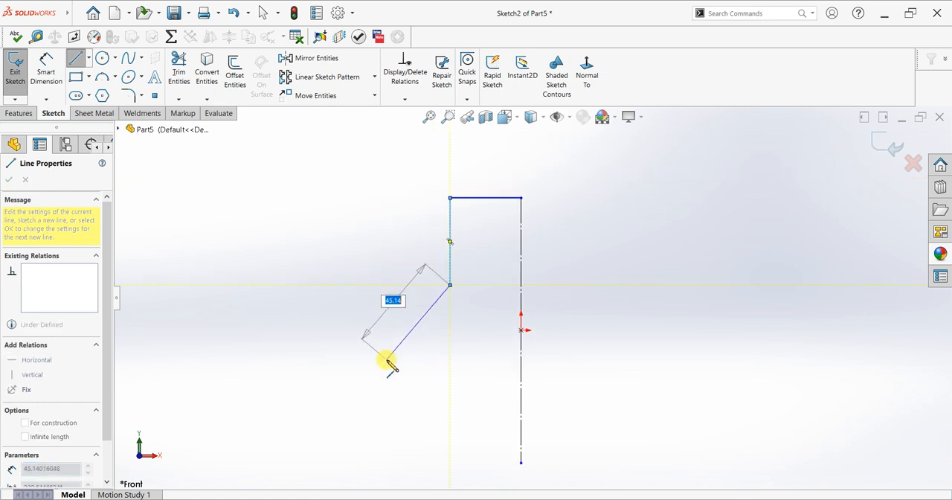
pyautogui.click(387, 361)
pyautogui.click(386, 462)
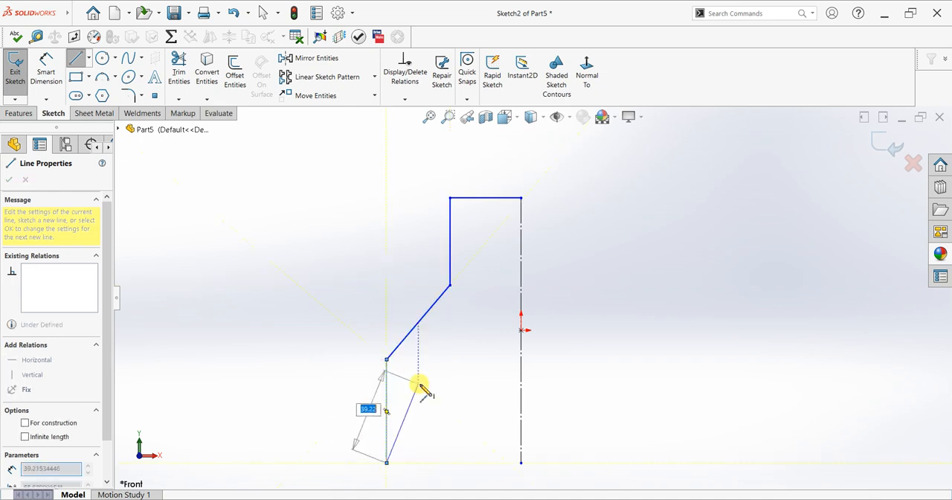
pyautogui.press('Escape')
# Dimension the distance from the upper vertical line to the centerline as 32 mm
pyautogui.scroll(-2, 510, 167)
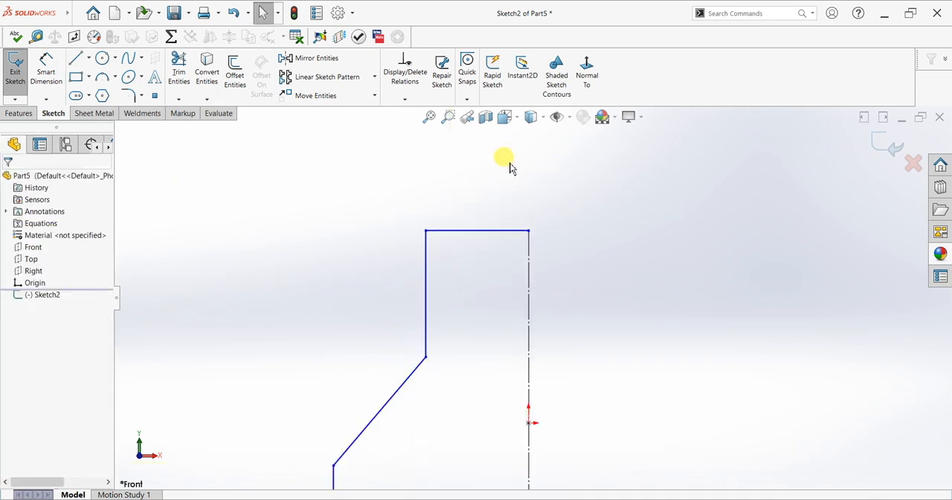
pyautogui.click(46, 71)
pyautogui.scroll(-1, 541, 260)
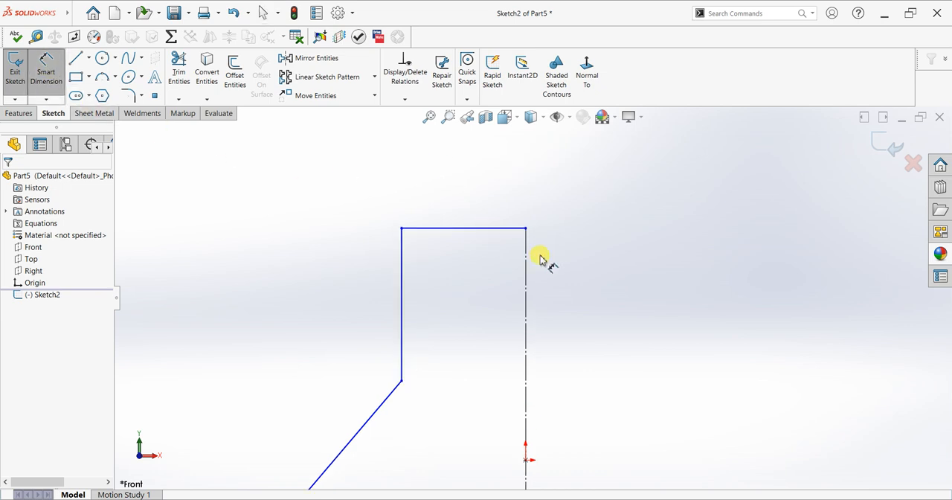
pyautogui.click(410, 328)
pyautogui.click(524, 327)
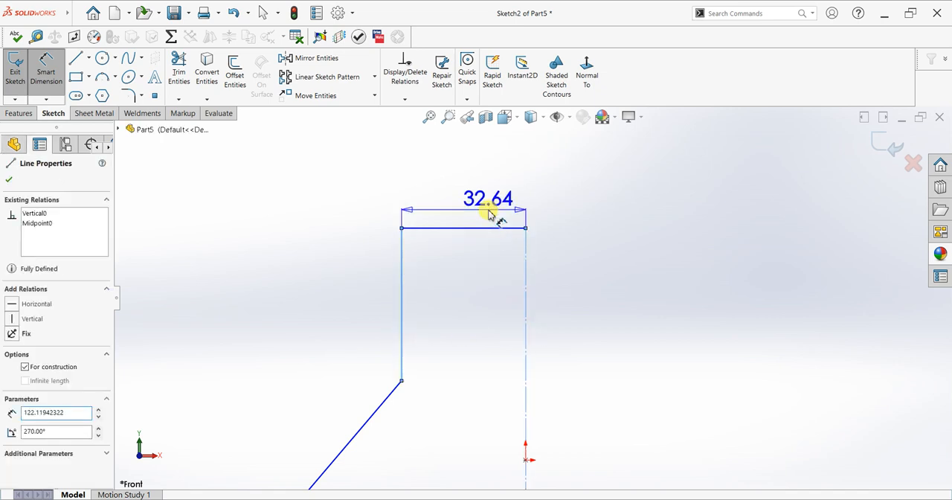
pyautogui.click(488, 214)
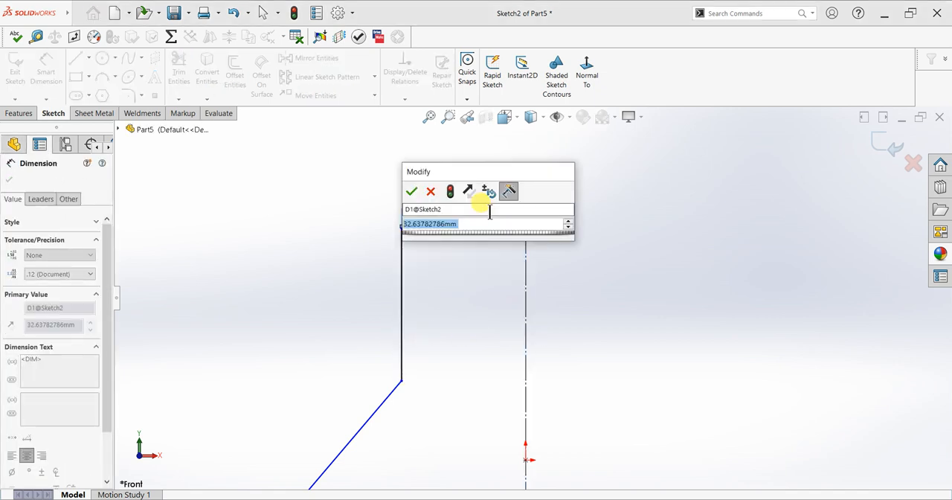
pyautogui.write('32')
pyautogui.press('Return')
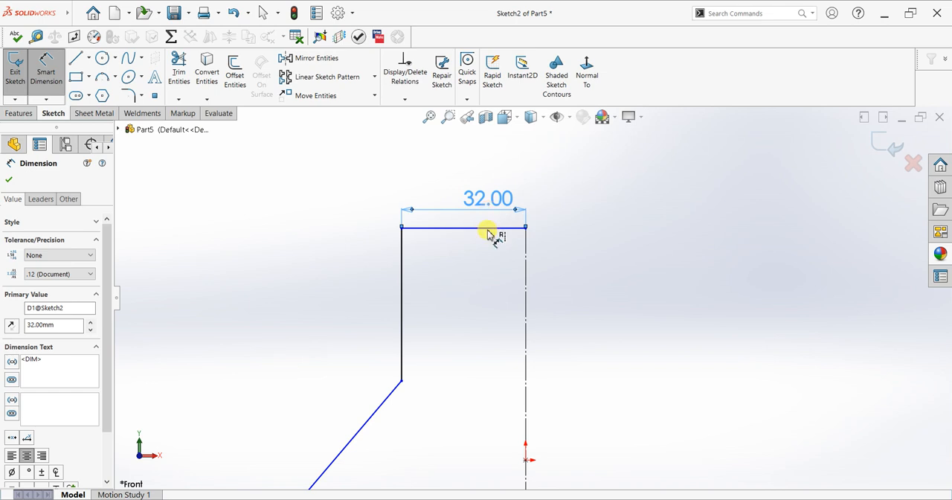
# Dimension the distance from the lower vertical line to the centerline as 32+29 mm
pyautogui.click(526, 287)
pyautogui.scroll(2, 478, 350)
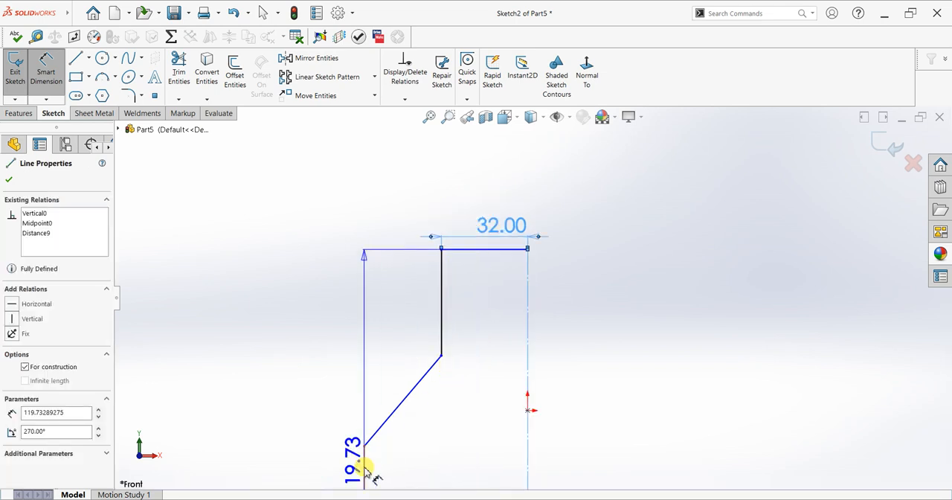
pyautogui.click(365, 472)
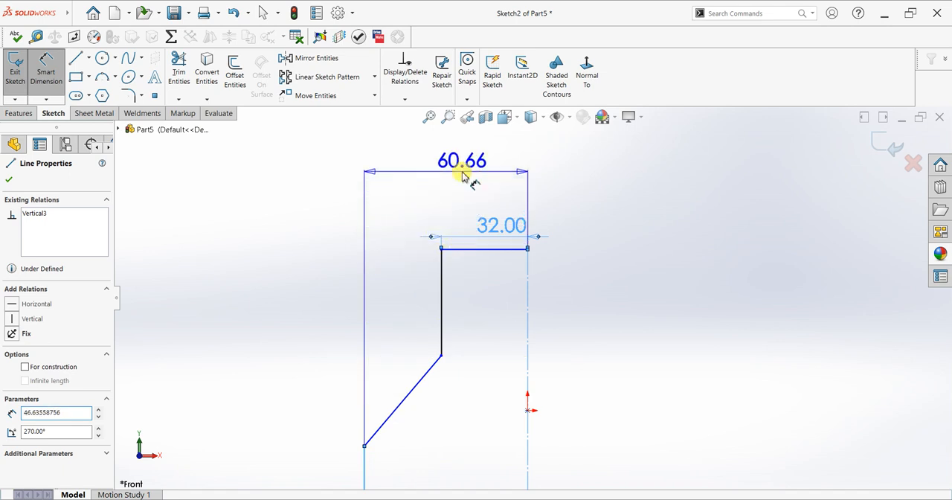
pyautogui.click(462, 176)
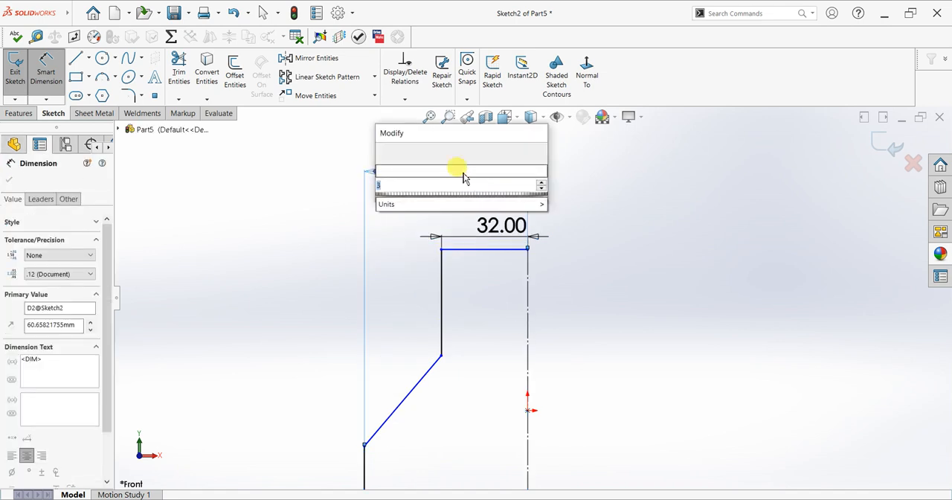
pyautogui.write('32')
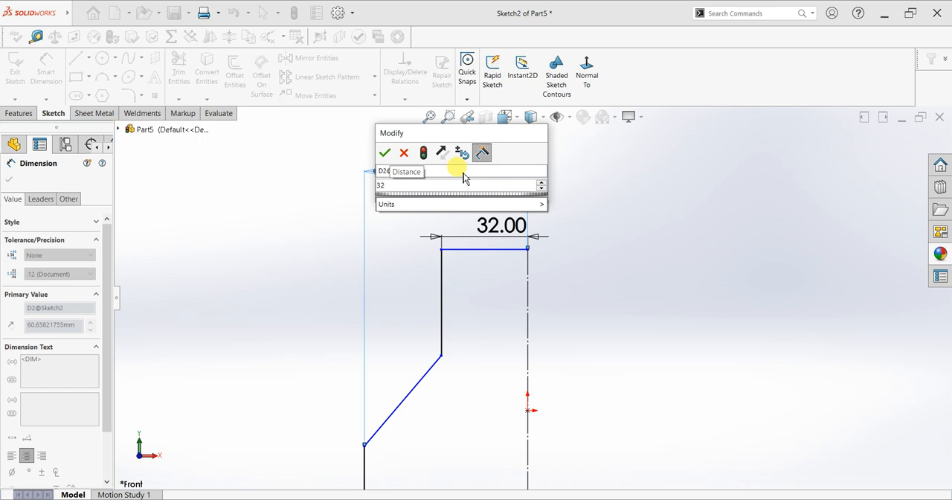
pyautogui.write('+')
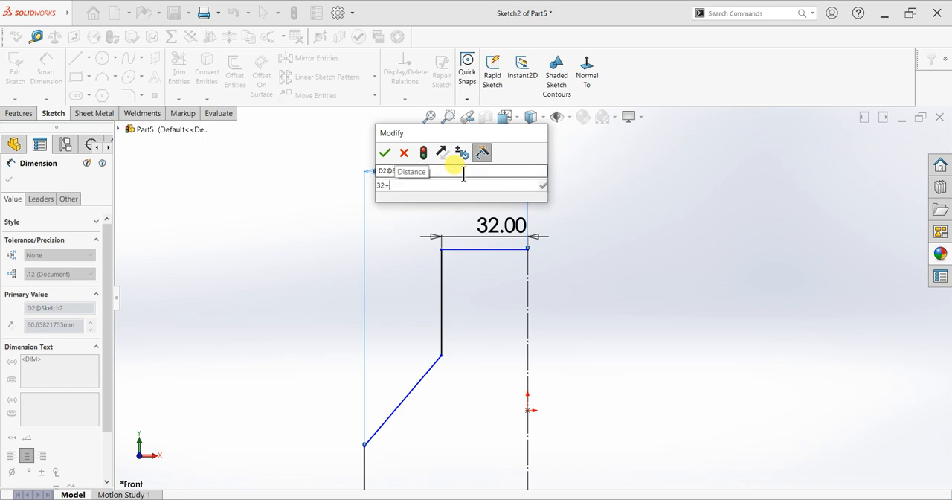
pyautogui.write('28')
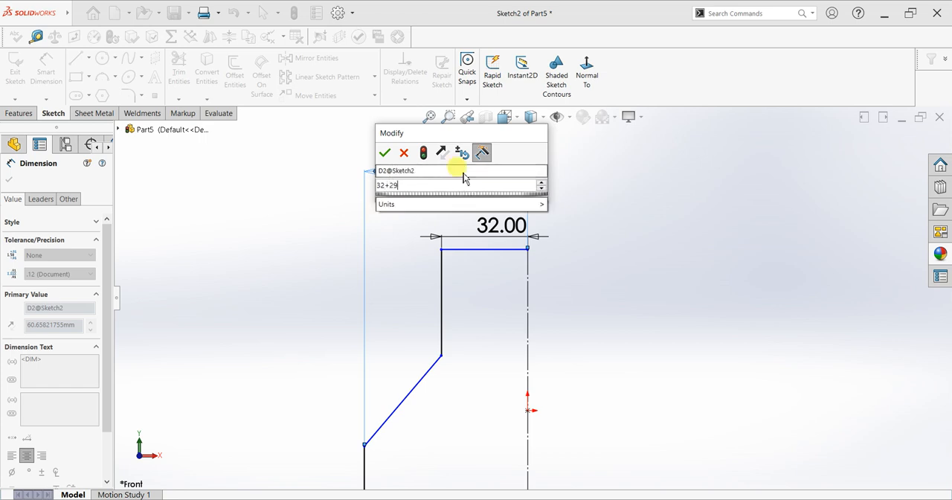
pyautogui.press('Return')
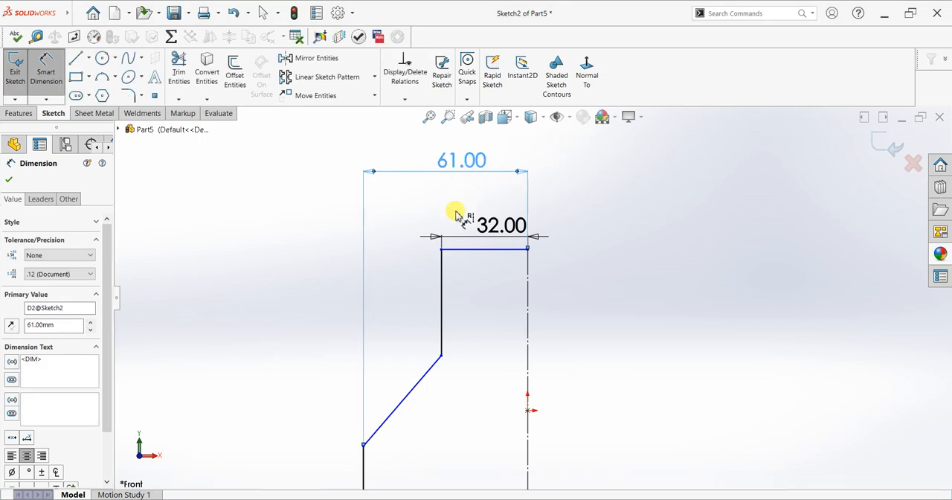
# Dimension the profile's overall height from the top line to the lower endpoint as 163 mm
pyautogui.click(474, 250)
pyautogui.scroll(7, 486, 355)
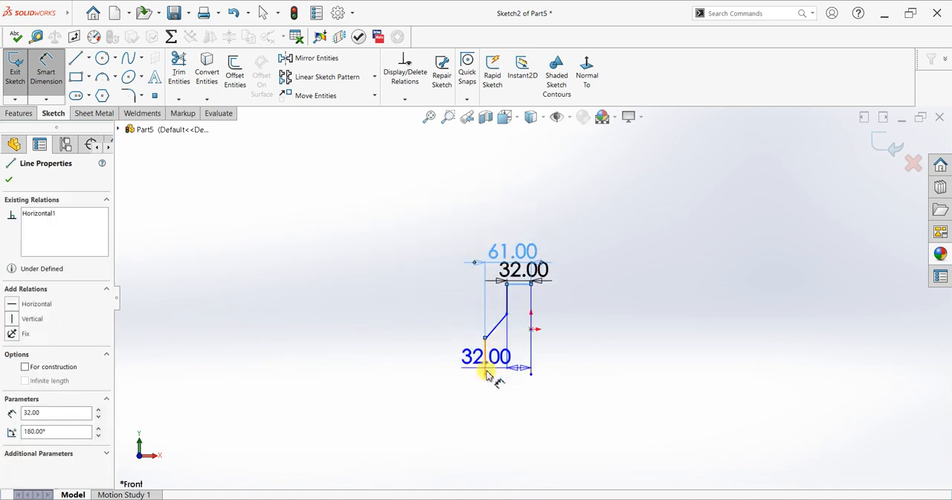
pyautogui.click(485, 374)
pyautogui.click(414, 329)
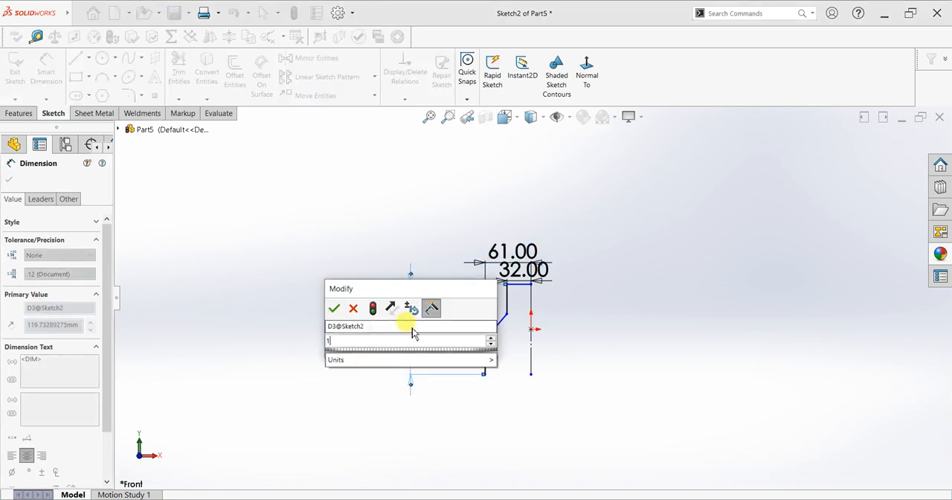
pyautogui.press('Return')
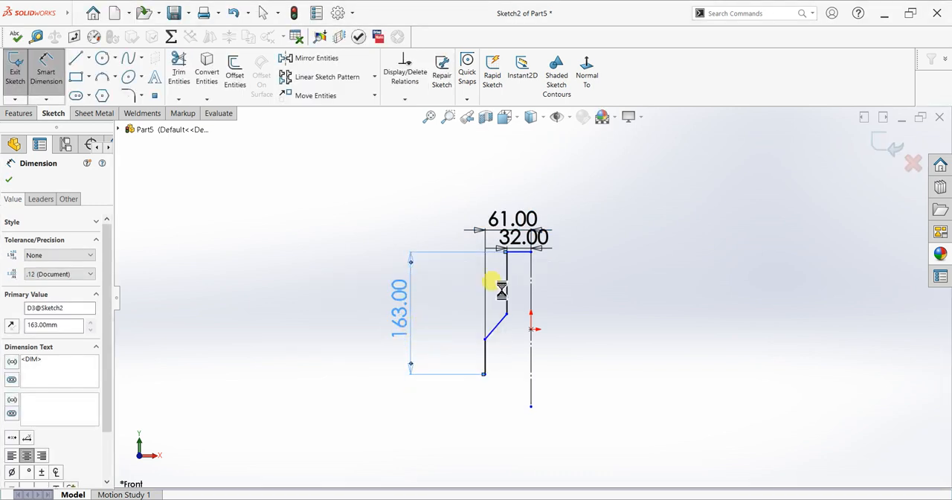
# Dimension the length of the lower vertical line between its two endpoints as 63 mm
pyautogui.scroll(-3, 529, 265)
pyautogui.scroll(-3, 525, 265)
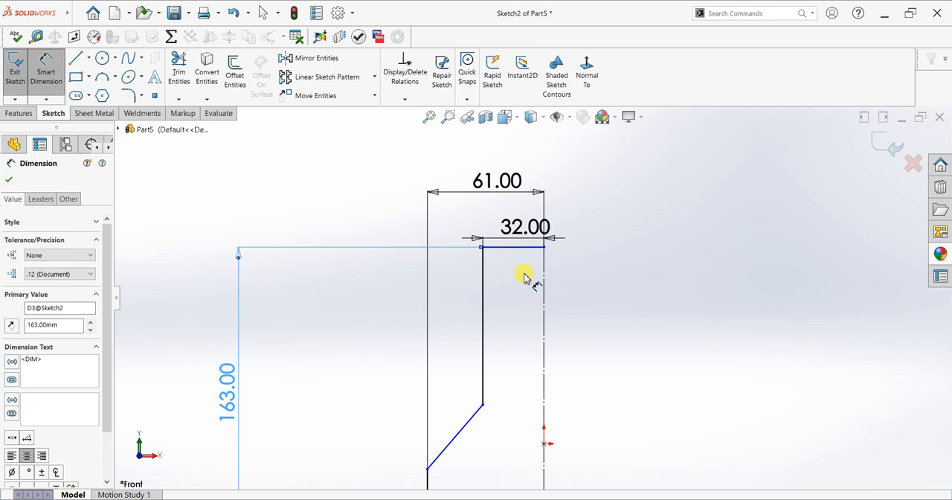
pyautogui.scroll(2, 509, 362)
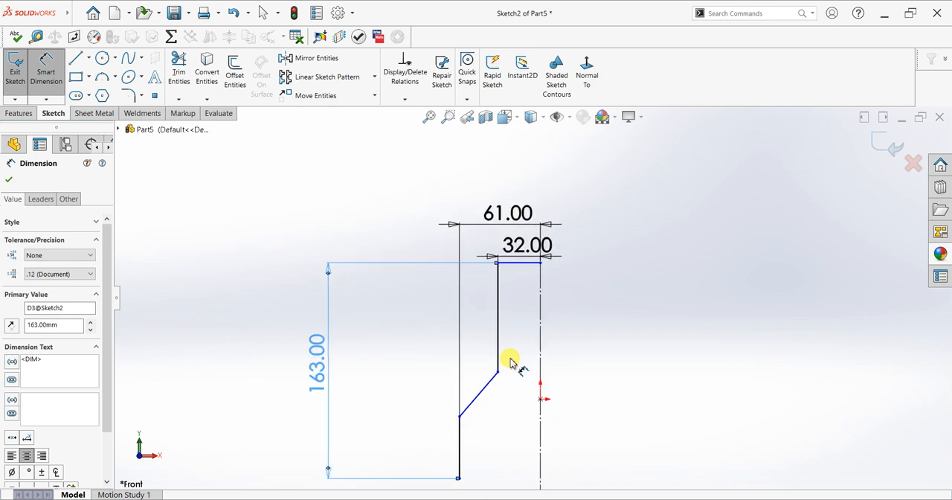
pyautogui.click(459, 477)
pyautogui.click(459, 415)
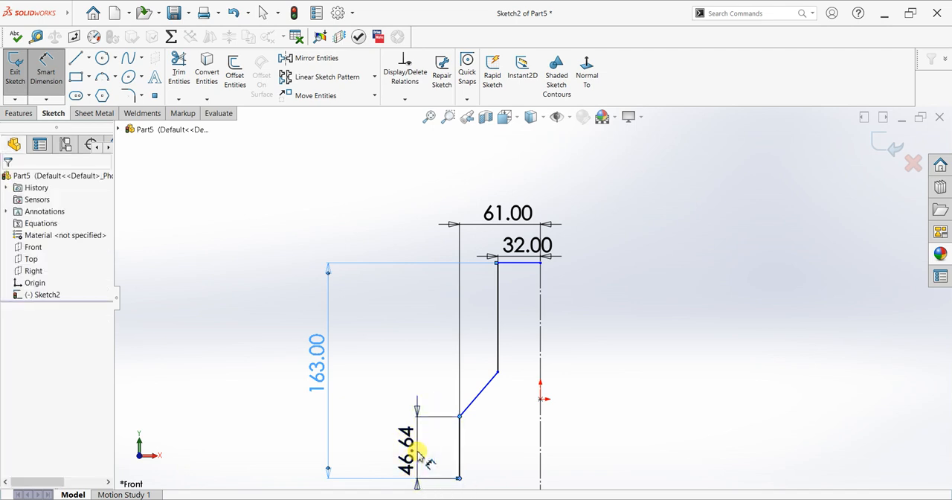
pyautogui.click(419, 455)
pyautogui.write('63')
pyautogui.press('Return')
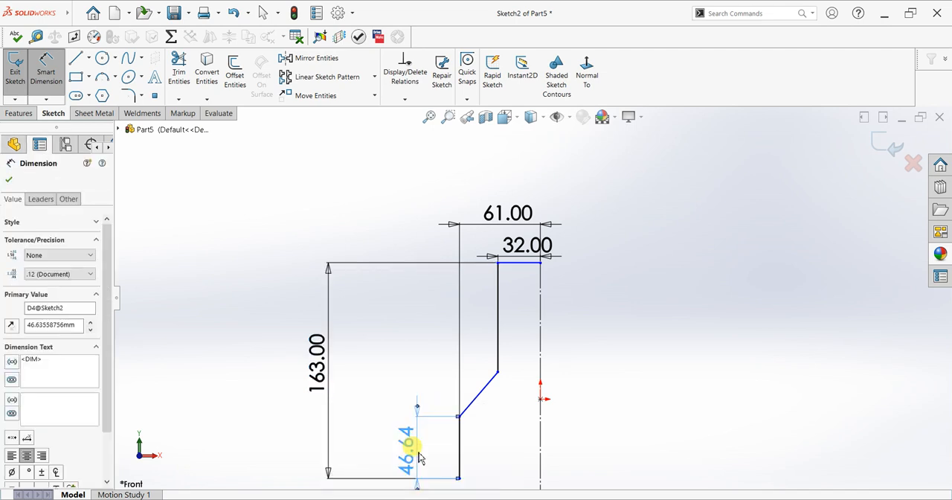
# Add a driven doubled-distance dimension from the lower vertical line across the centerline to show the full lower width
pyautogui.scroll(2, 493, 429)
pyautogui.scroll(-1, 497, 425)
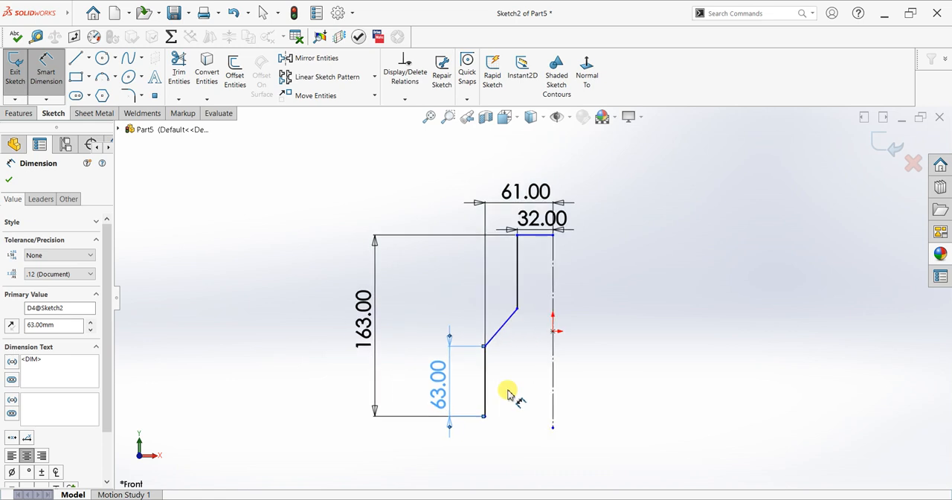
pyautogui.click(484, 400)
pyautogui.click(552, 401)
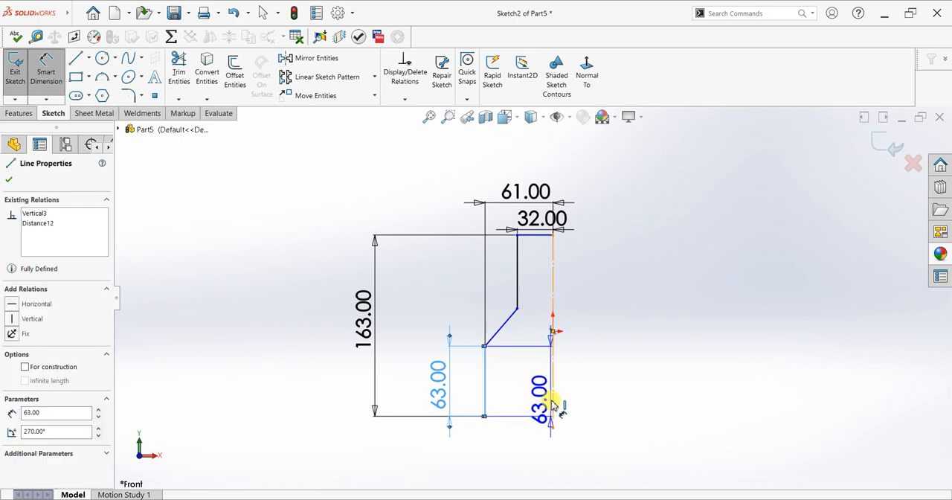
pyautogui.click(629, 411)
pyautogui.click(647, 237)
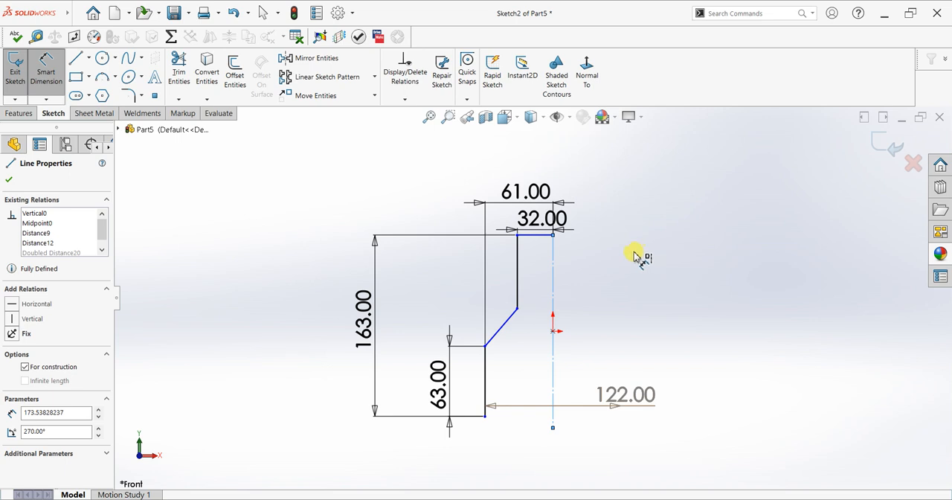
# Dimension the height of the upper vertical line between its two endpoints as 53 mm and finish dimensioning
pyautogui.scroll(-1, 563, 266)
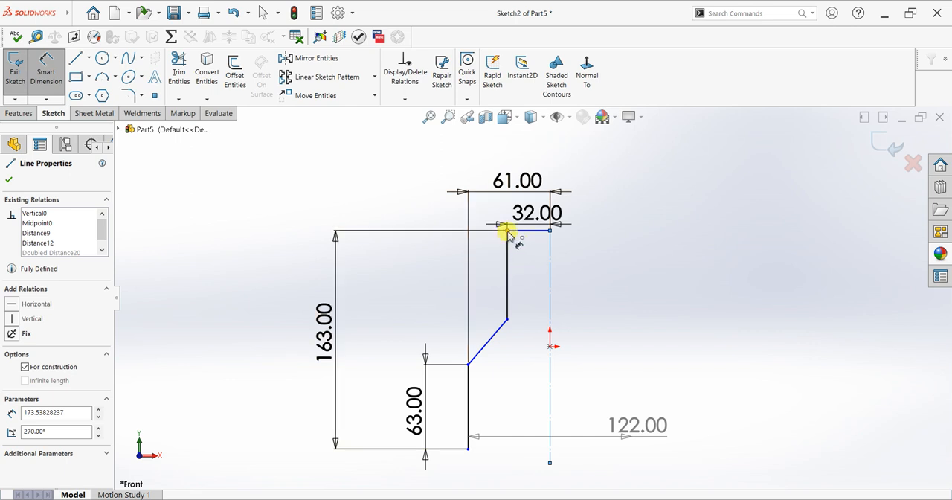
pyautogui.click(508, 320)
pyautogui.click(414, 273)
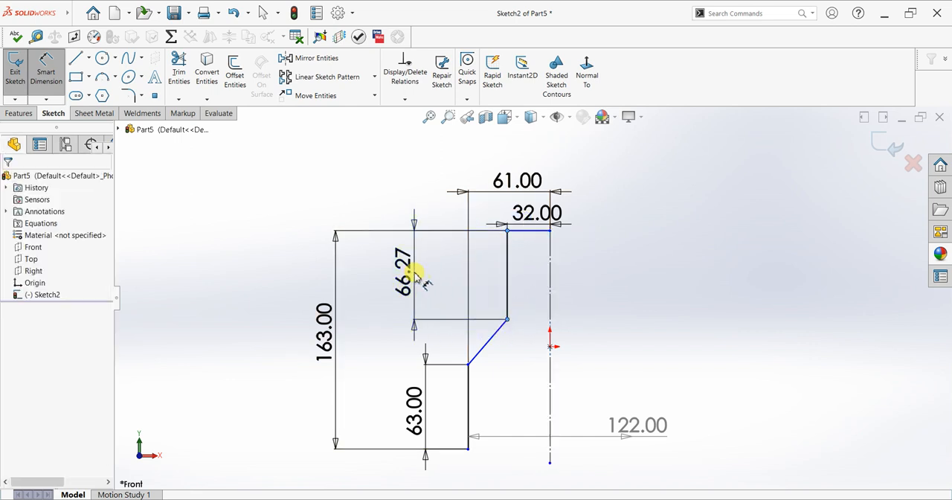
pyautogui.write('53')
pyautogui.press('Return')
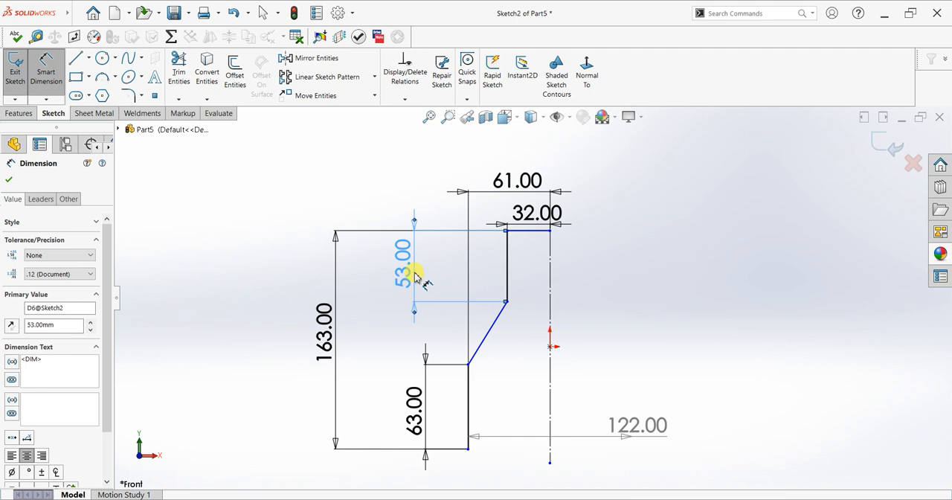
pyautogui.click(9, 180)
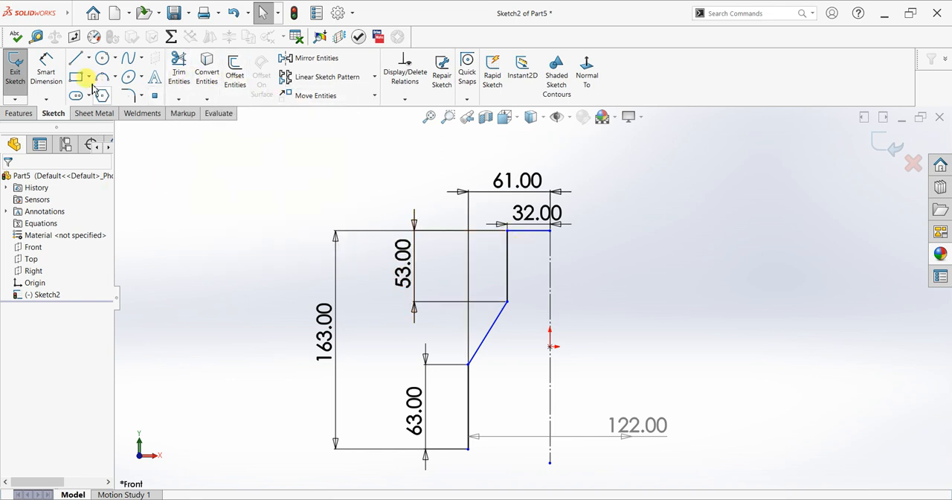
# Round both ends of the sloped line with 3 mm sketch fillets where it meets the upper and lower vertical lines
pyautogui.click(126, 95)
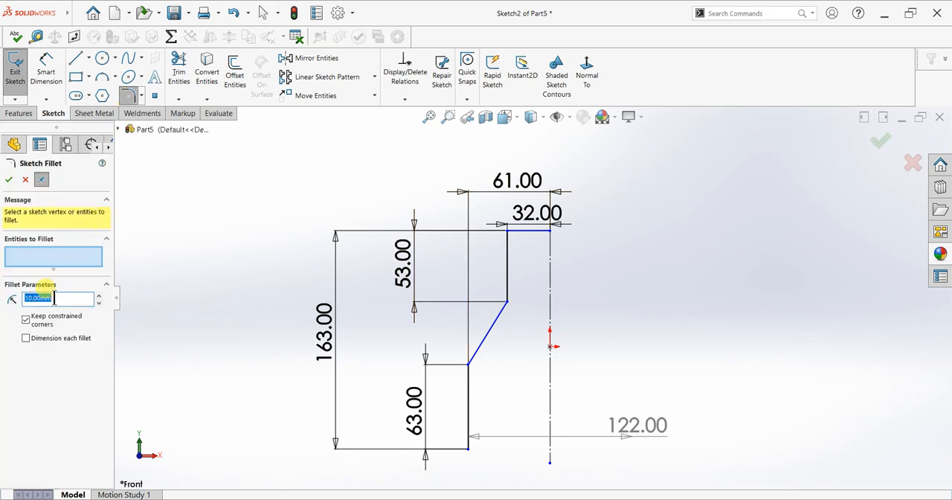
pyautogui.write('3')
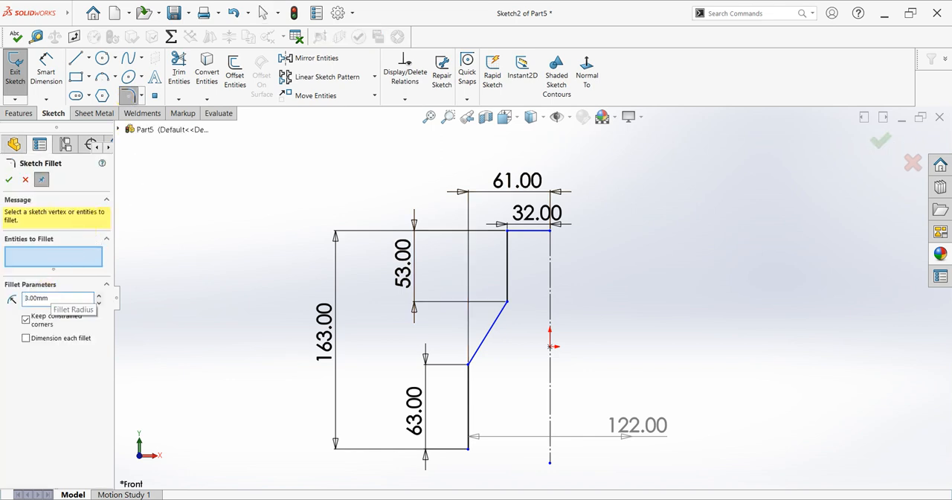
pyautogui.click(506, 302)
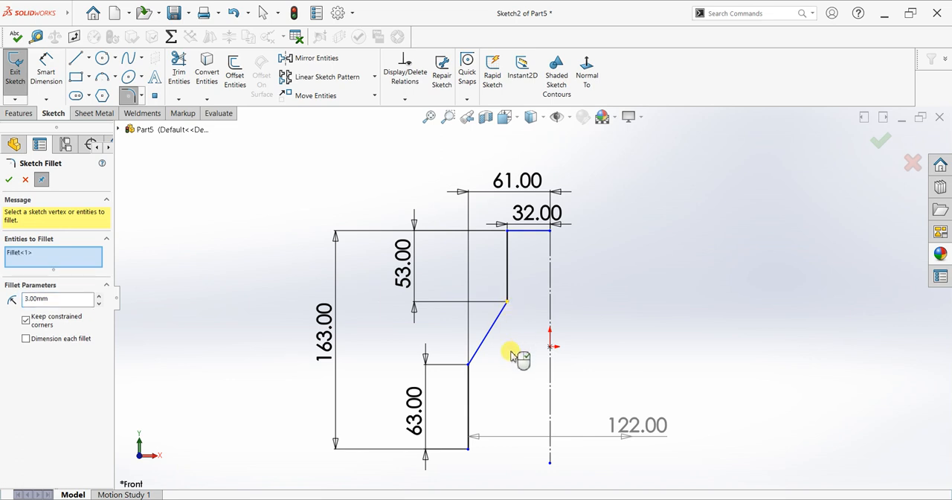
pyautogui.click(469, 364)
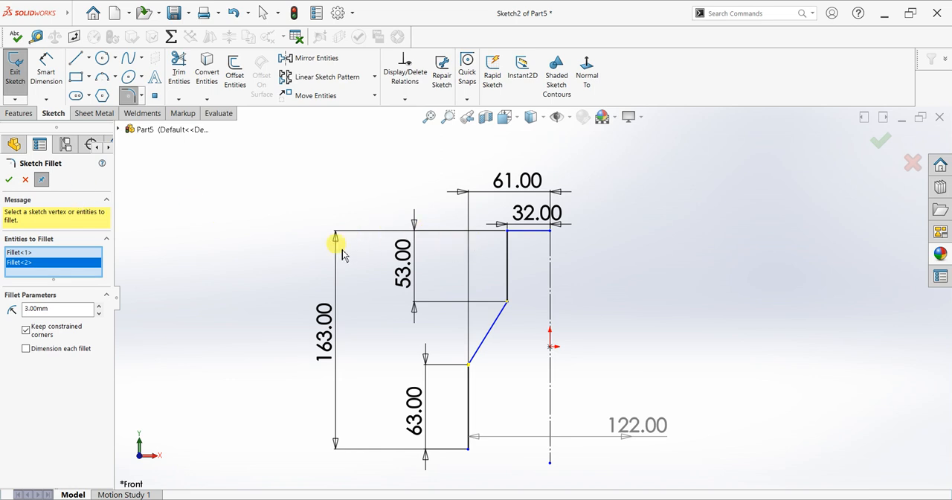
pyautogui.click(9, 180)
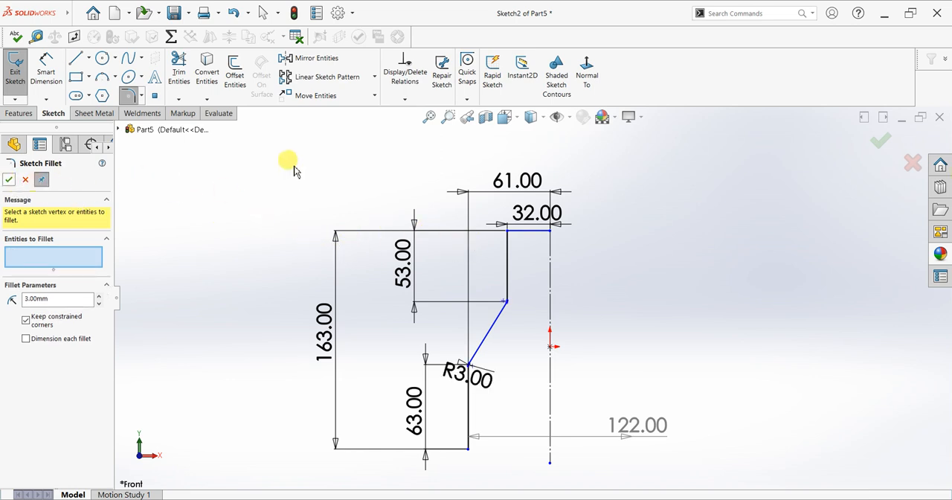
# Offset the entire half profile, including its fillet arcs, 10 mm inward toward the centerline
pyautogui.click(232, 78)
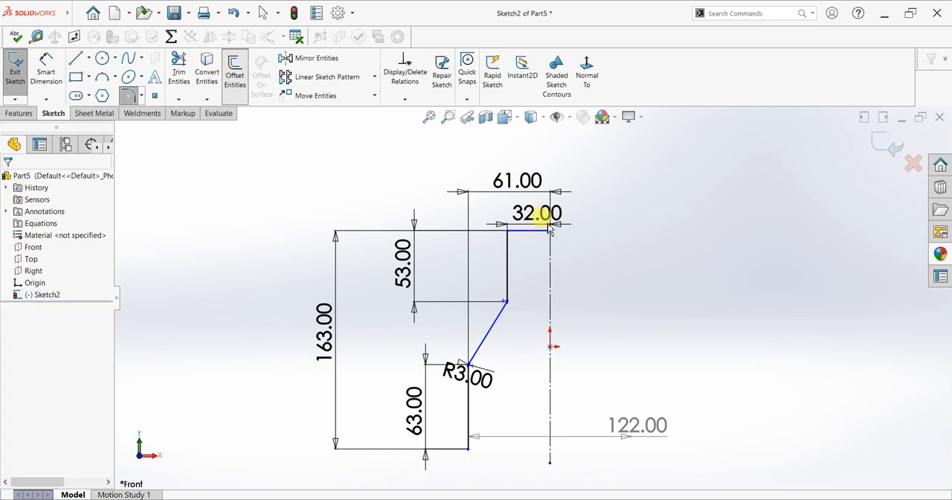
pyautogui.click(507, 262)
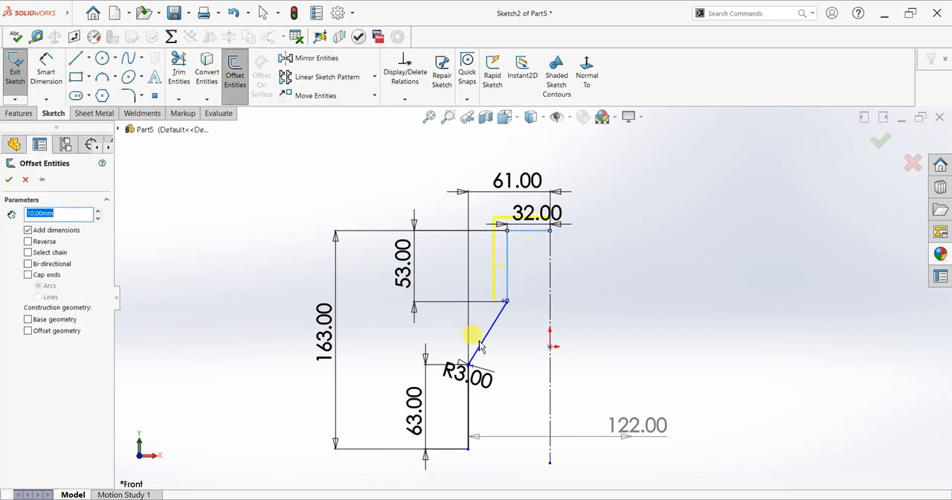
pyautogui.click(468, 401)
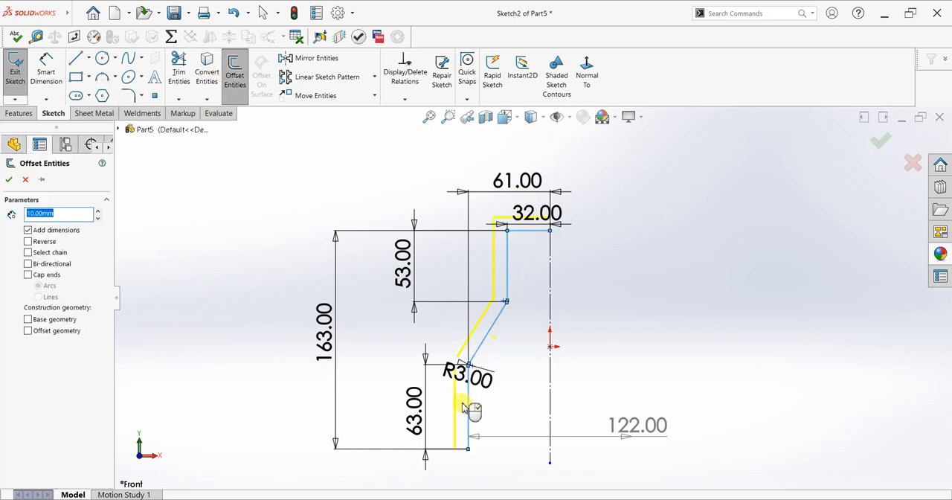
pyautogui.click(28, 243)
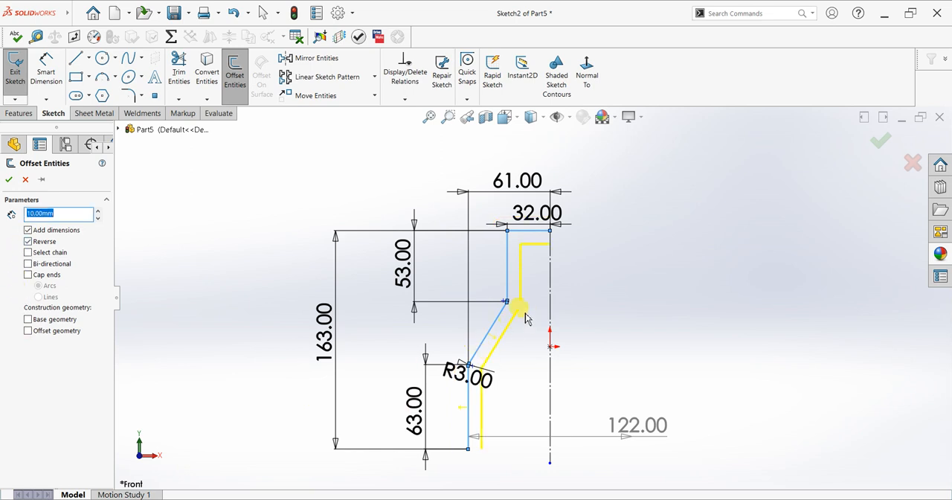
pyautogui.scroll(-6, 525, 303)
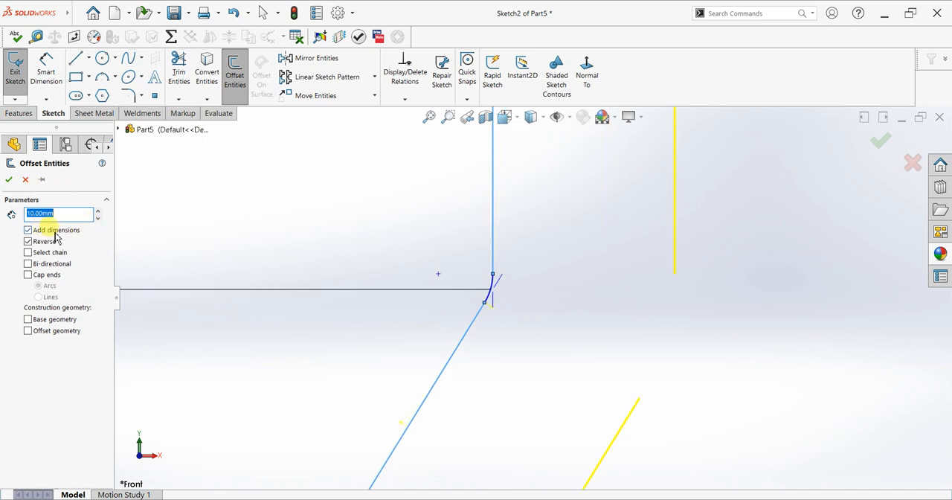
pyautogui.scroll(5, 531, 440)
pyautogui.scroll(5, 502, 425)
pyautogui.scroll(-7, 465, 451)
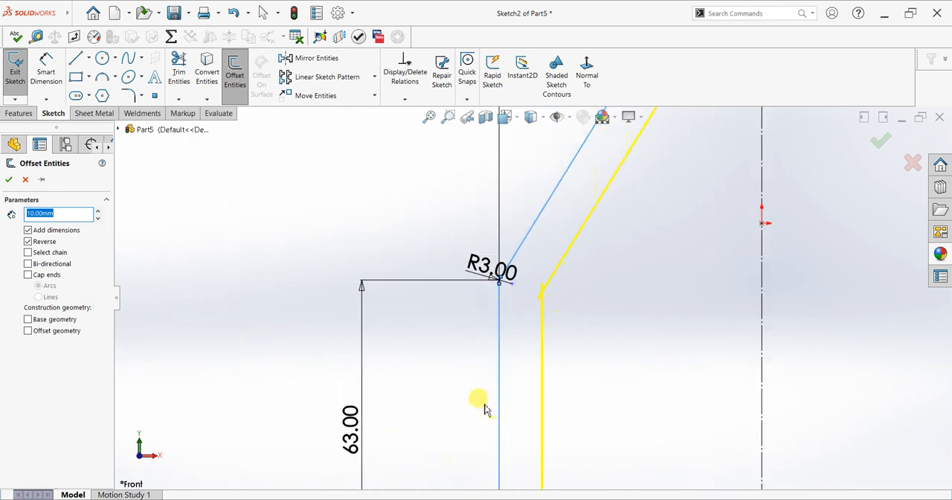
pyautogui.scroll(-5, 515, 298)
pyautogui.click(456, 284)
pyautogui.scroll(5, 658, 316)
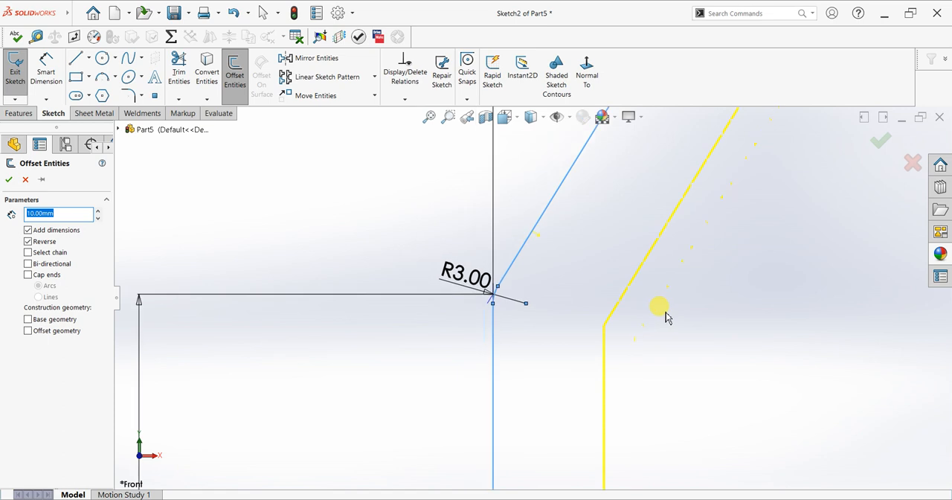
pyautogui.scroll(5, 638, 224)
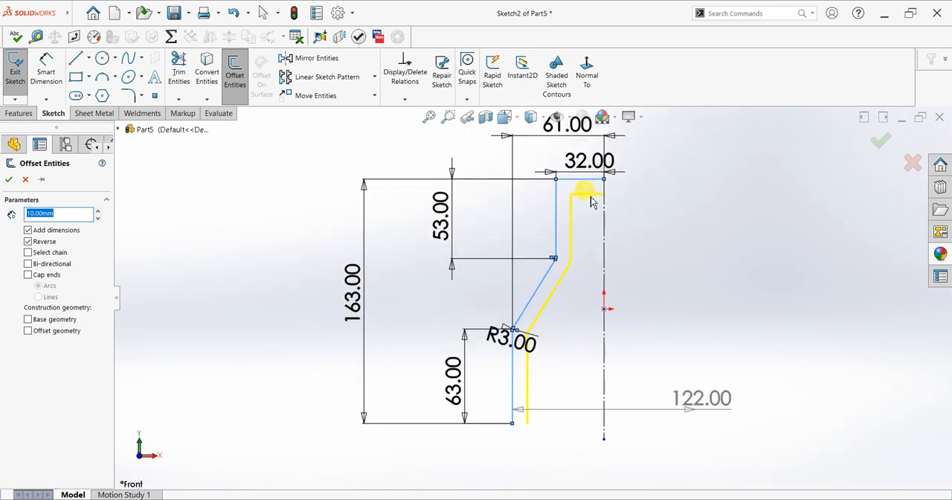
pyautogui.click(9, 179)
# Close the profile's lower end with a horizontal line joining the original and offset vertical lines
pyautogui.click(74, 58)
pyautogui.click(513, 423)
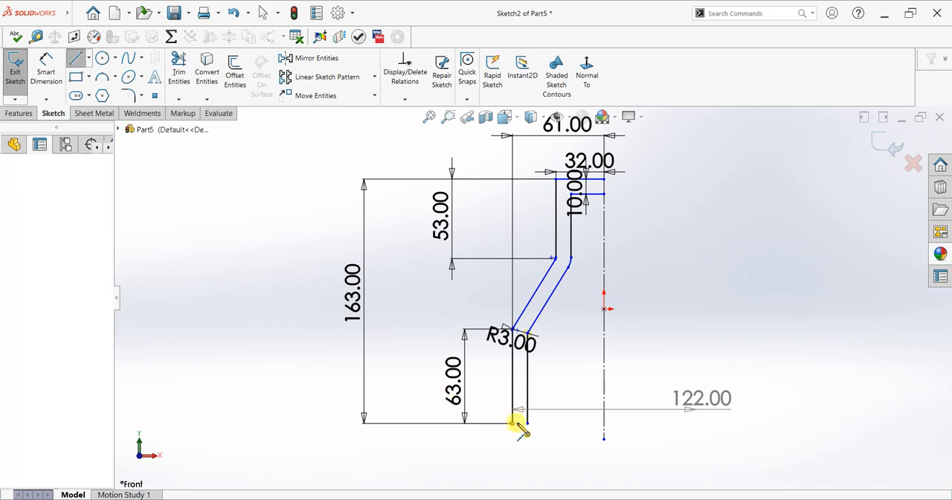
pyautogui.click(528, 423)
pyautogui.rightClick(569, 368)
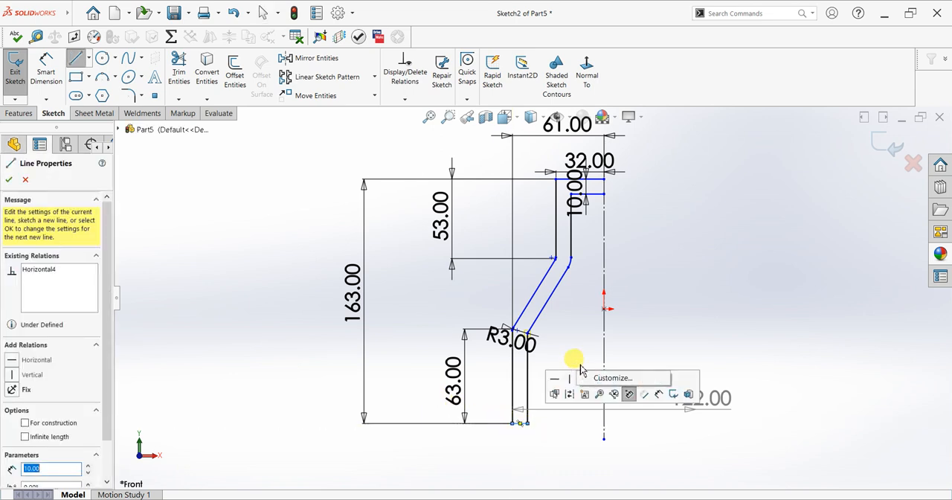
pyautogui.rightClick(689, 316)
pyautogui.click(699, 322)
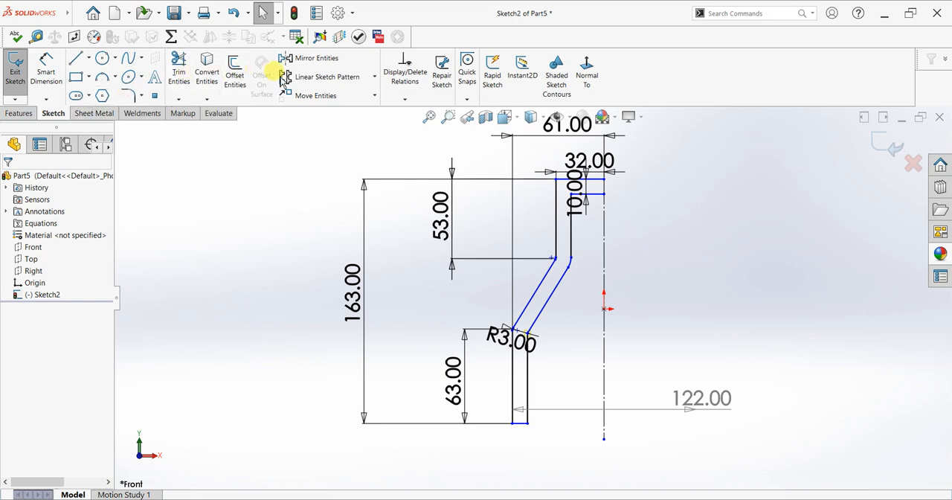
# Mirror all the half-profile sketch entities about the vertical centerline, keeping the originals
pyautogui.moveTo(621, 151)
pyautogui.mouseDown()
pyautogui.moveTo(523, 238)
pyautogui.moveTo(440, 375)
pyautogui.moveTo(435, 458)
pyautogui.moveTo(431, 451)
pyautogui.mouseUp()
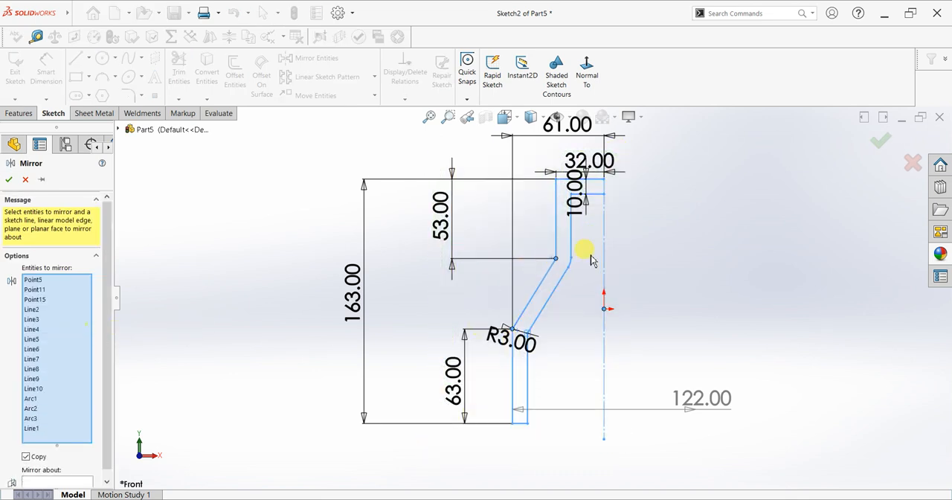
pyautogui.click(47, 474)
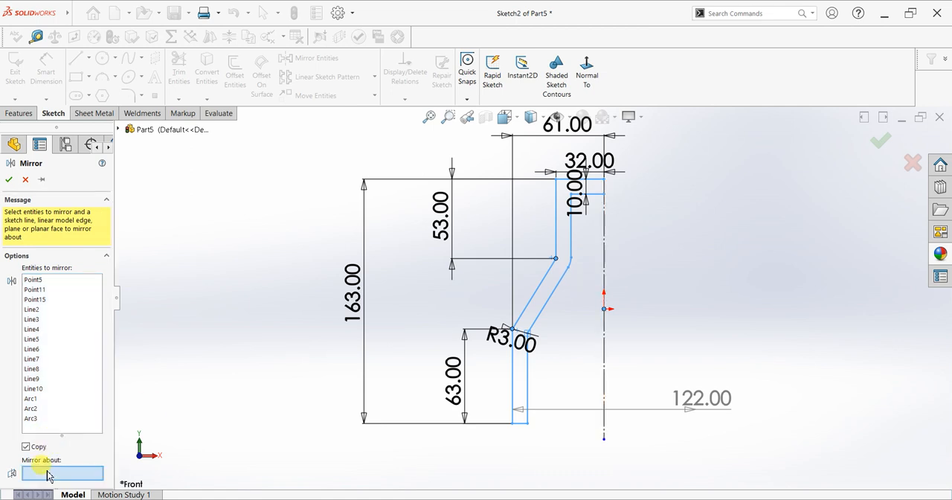
pyautogui.click(604, 371)
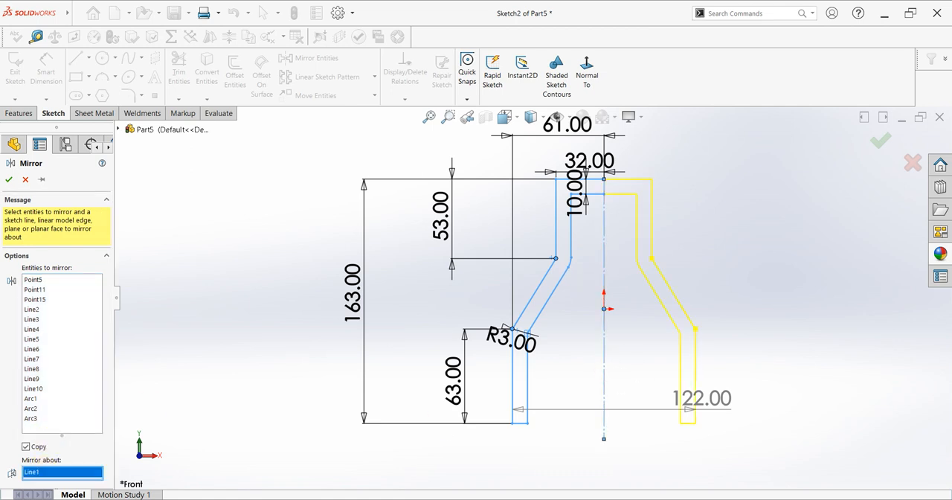
pyautogui.click(8, 180)
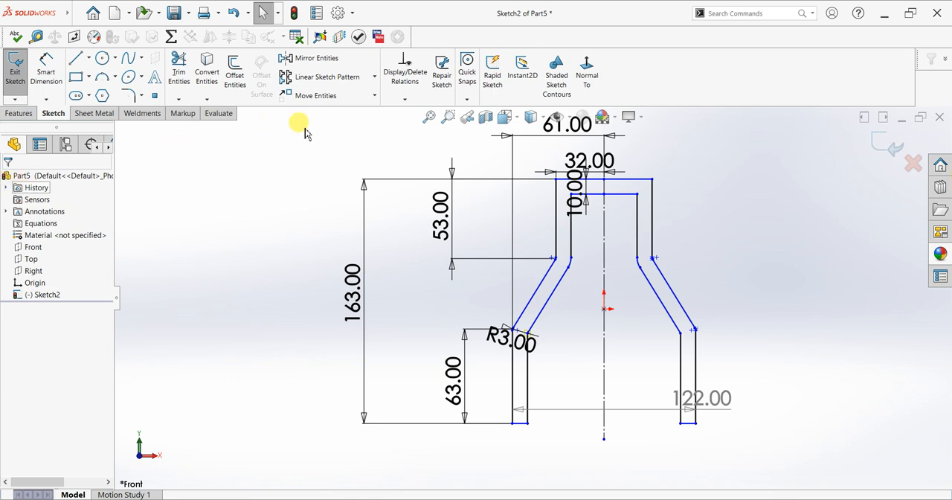
# Round the two outer top corners of the mirrored profile with 10 mm sketch fillets
pyautogui.click(134, 96)
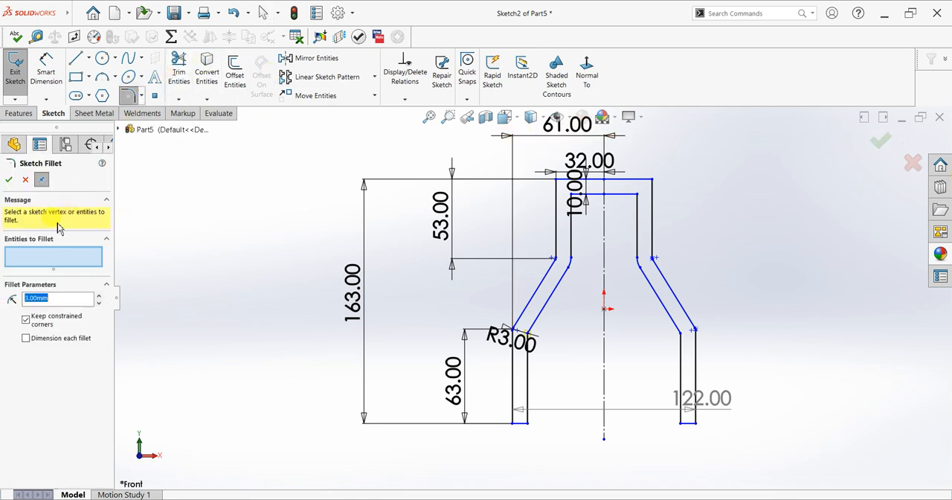
pyautogui.write('10')
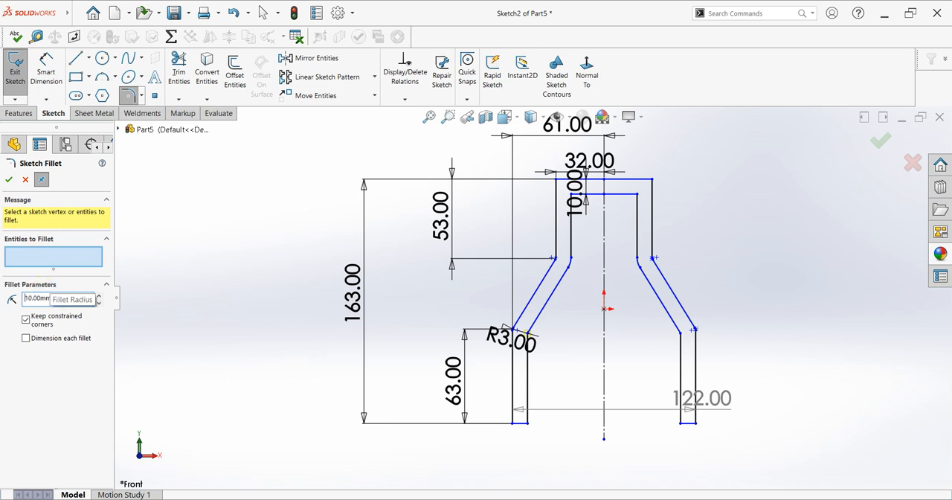
pyautogui.click(554, 179)
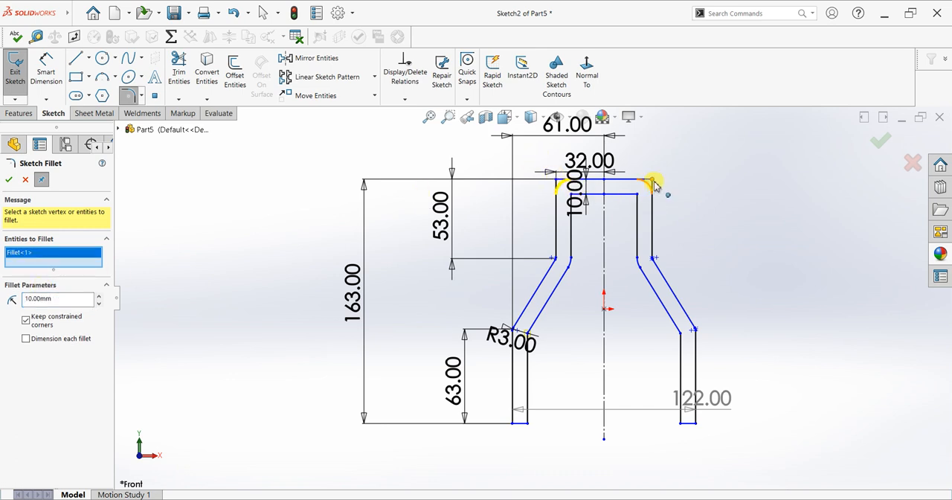
pyautogui.click(653, 183)
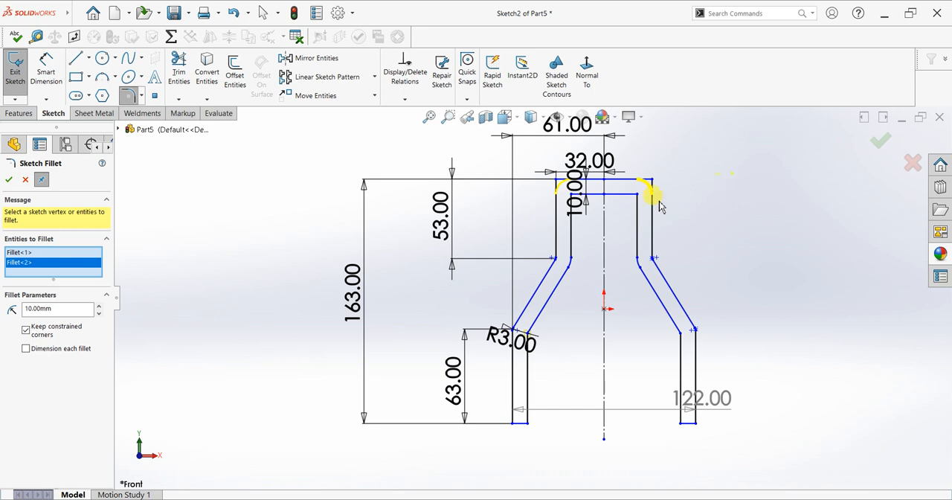
pyautogui.click(10, 179)
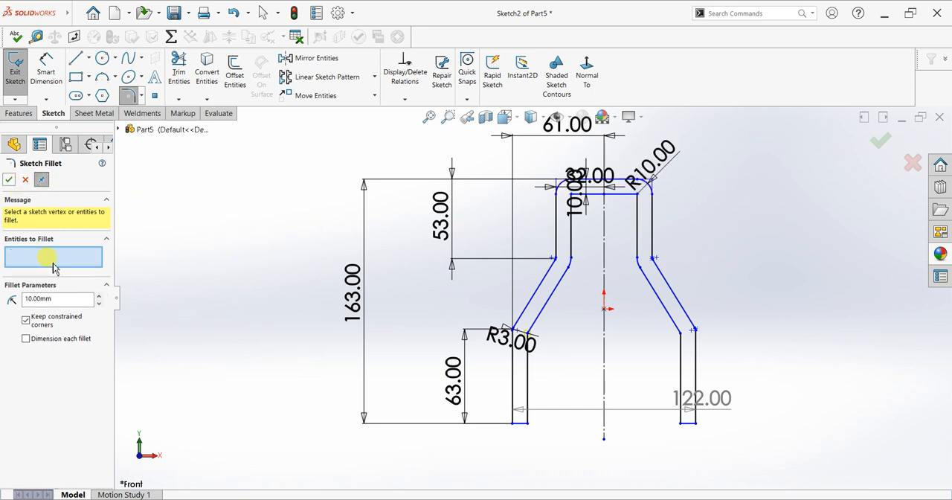
# Try a 3 mm sketch fillet on the profile's inner upper-right corner, and undo it
pyautogui.doubleClick(55, 298)
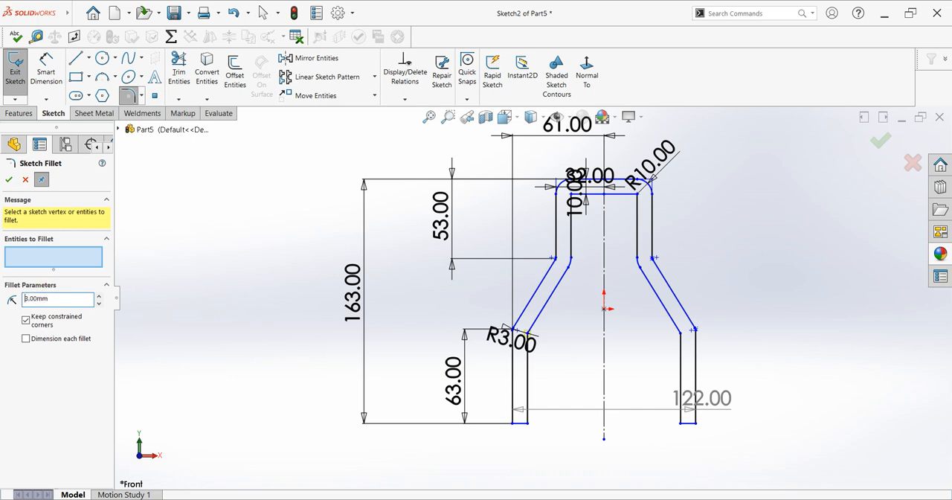
pyautogui.click(637, 195)
pyautogui.scroll(5, 591, 195)
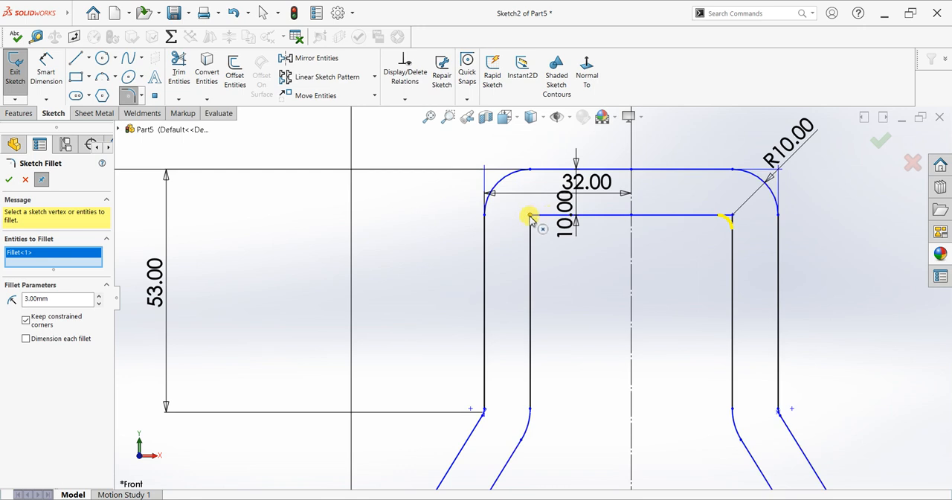
pyautogui.click(9, 182)
pyautogui.scroll(4, 614, 233)
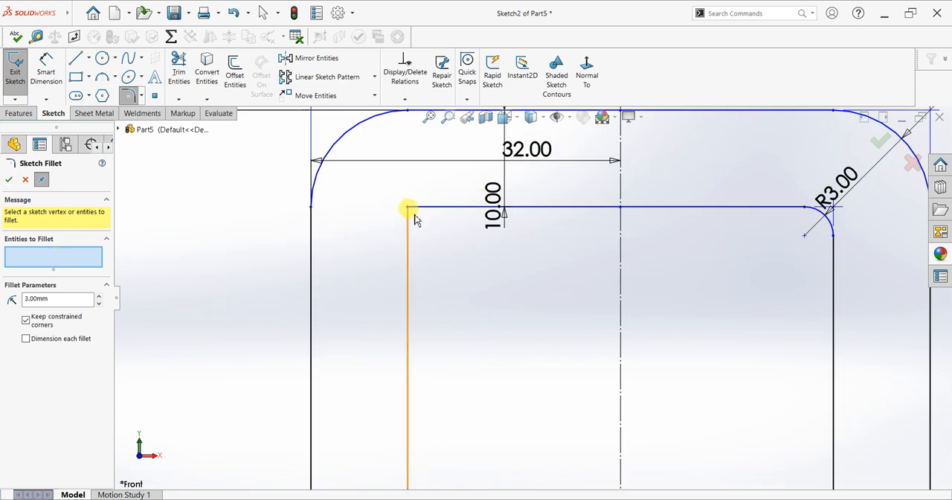
pyautogui.hotkey('ctrl', 'z')
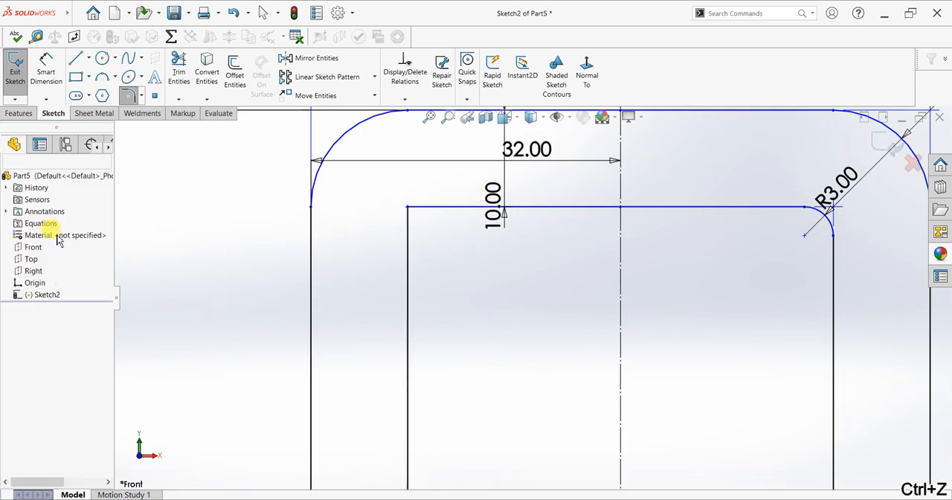
pyautogui.click(9, 173)
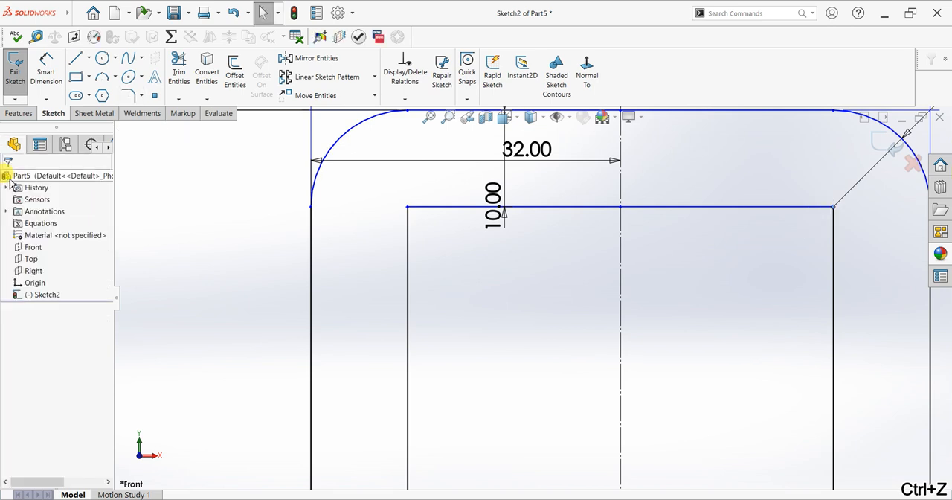
# Extrude the bracket profile 50 mm with the Mid Plane end condition
pyautogui.scroll(5, 521, 269)
pyautogui.scroll(2, 525, 274)
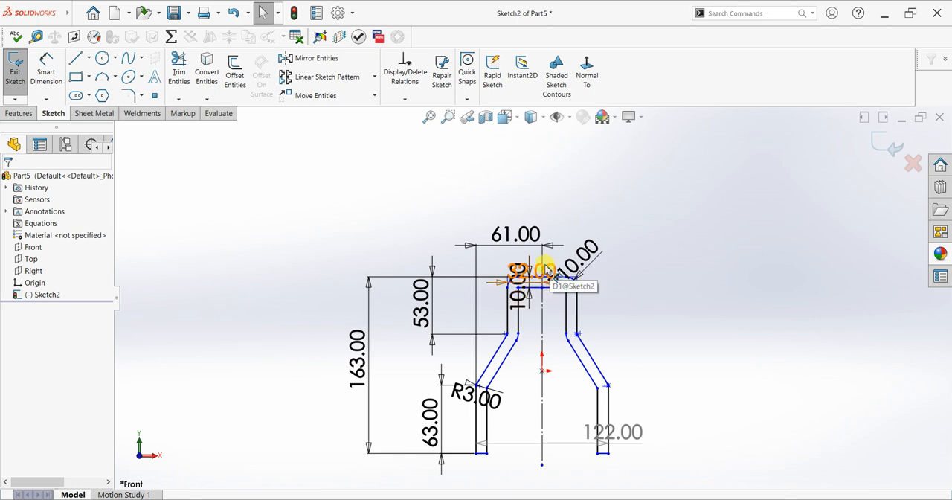
pyautogui.moveTo(547, 270)
pyautogui.mouseDown(button='middle')
pyautogui.moveTo(506, 265)
pyautogui.moveTo(524, 269)
pyautogui.moveTo(530, 293)
pyautogui.mouseUp(button='middle')
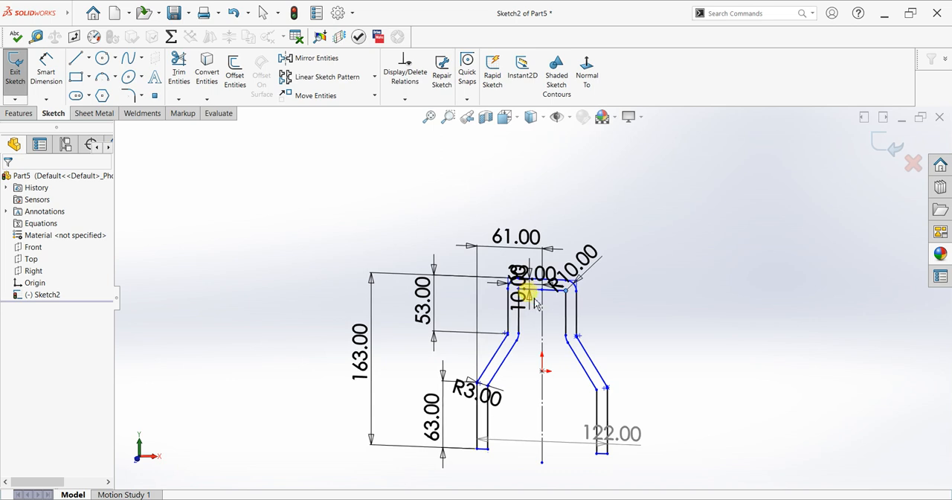
pyautogui.click(15, 113)
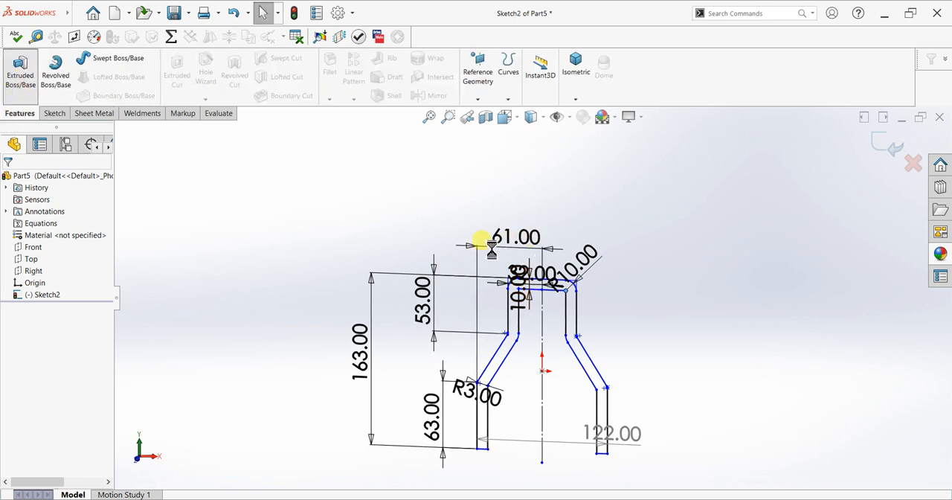
pyautogui.click(93, 251)
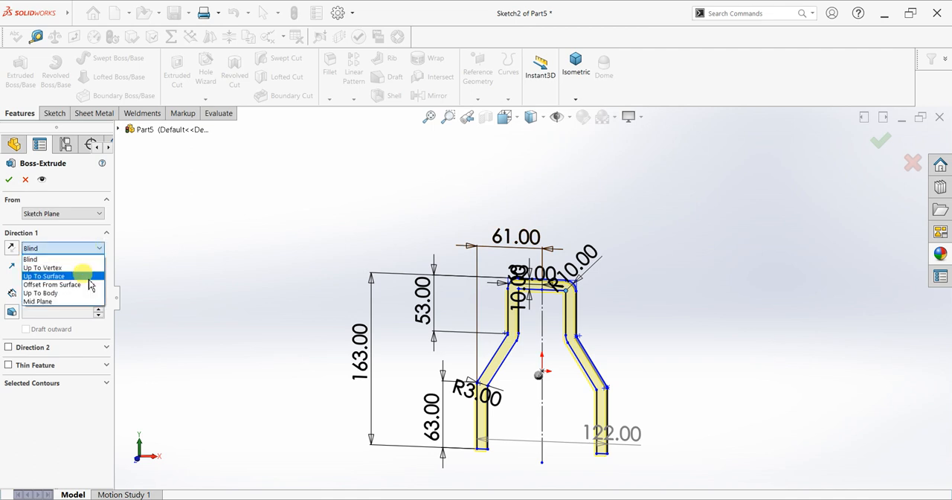
pyautogui.click(80, 302)
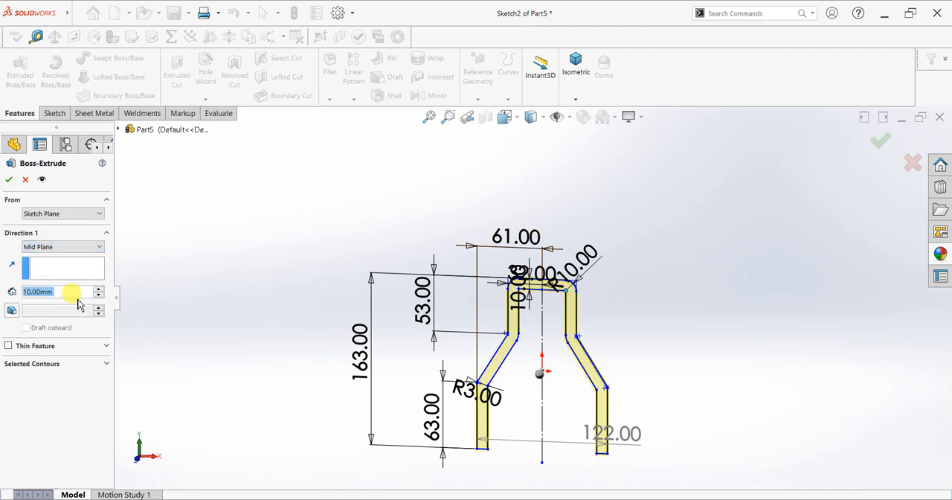
pyautogui.write('50')
pyautogui.press('Return')
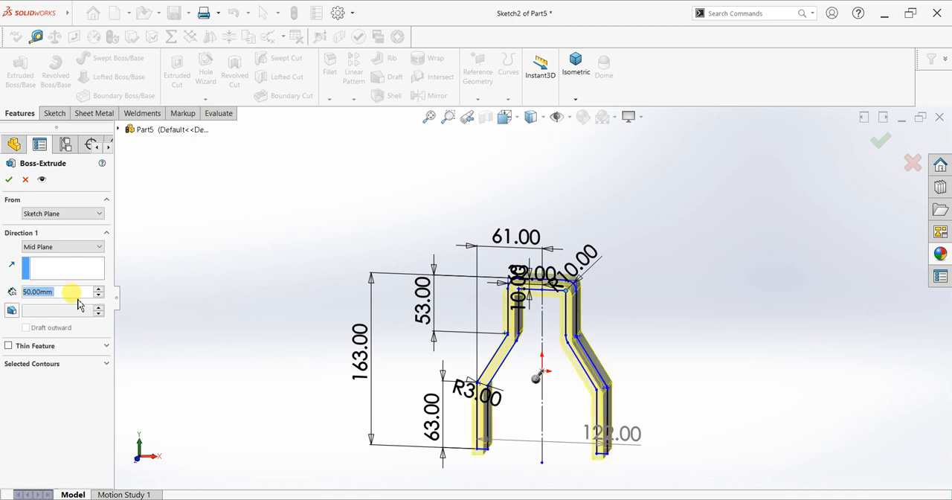
pyautogui.click(8, 181)
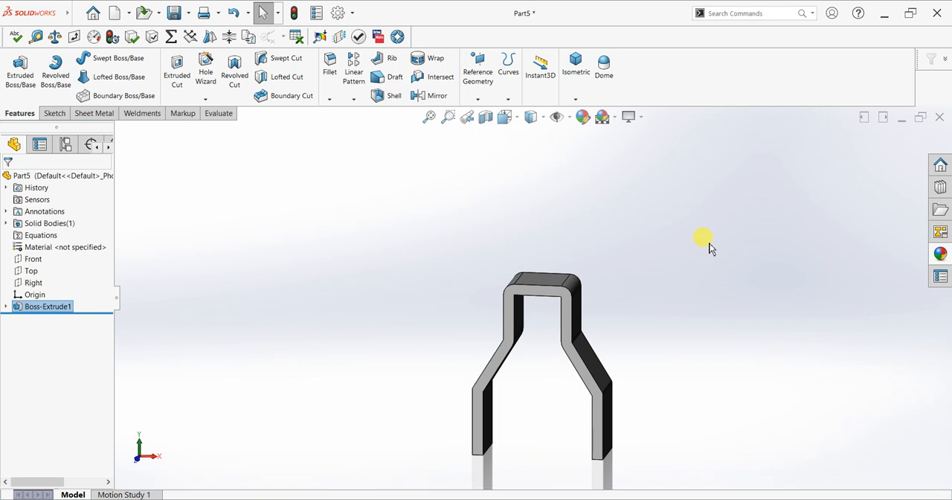
# Apply the basic color appearance to the whole part
pyautogui.click(756, 347)
pyautogui.moveTo(711, 355); pyautogui.dragTo(599, 392, button='middle')
pyautogui.scroll(-4, 599, 392)
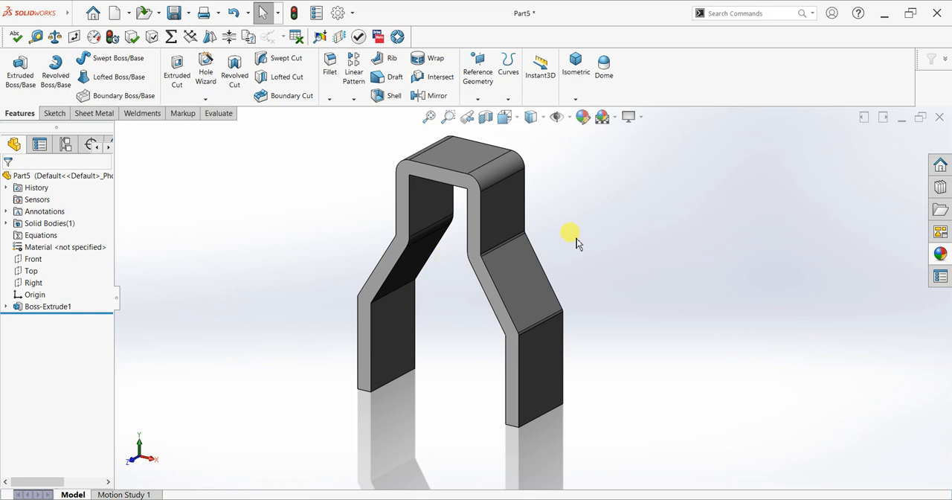
pyautogui.click(582, 118)
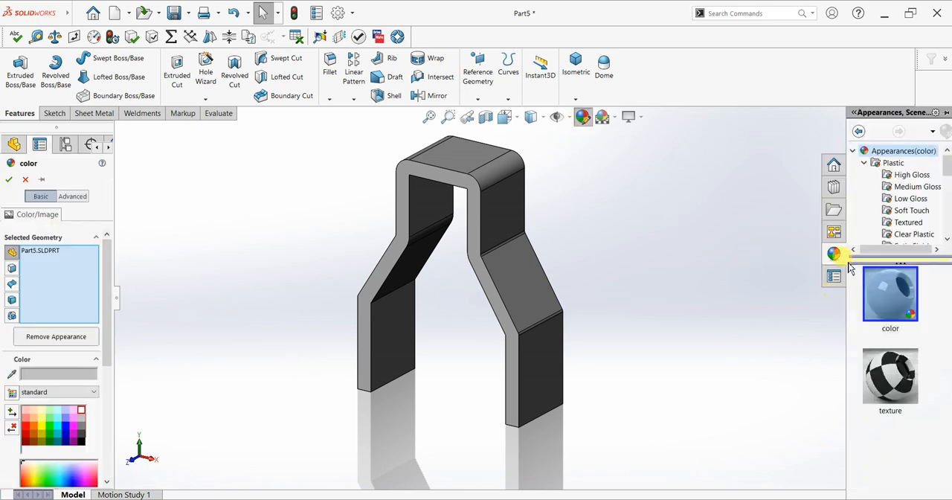
pyautogui.click(883, 286)
pyautogui.click(9, 179)
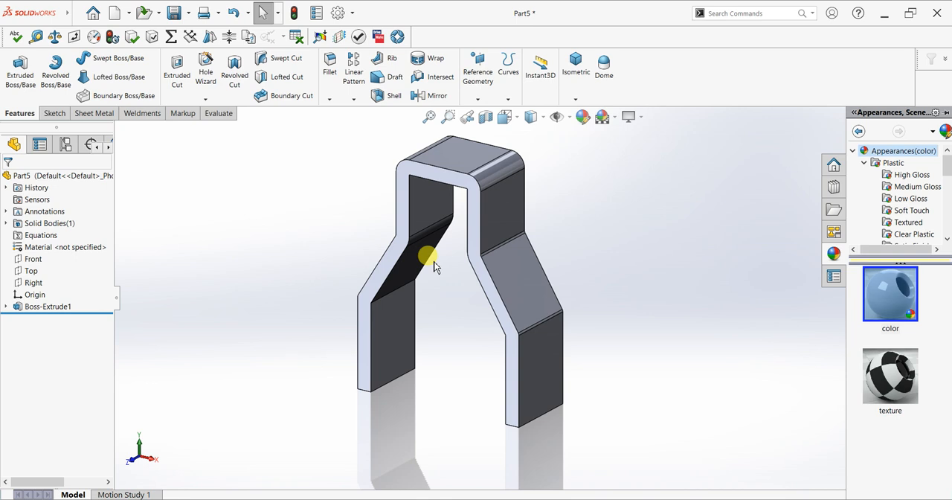
# Start a new sketch on the Front plane, viewed normal to the plane
pyautogui.click(646, 289)
pyautogui.moveTo(645, 283); pyautogui.dragTo(623, 302, button='middle')
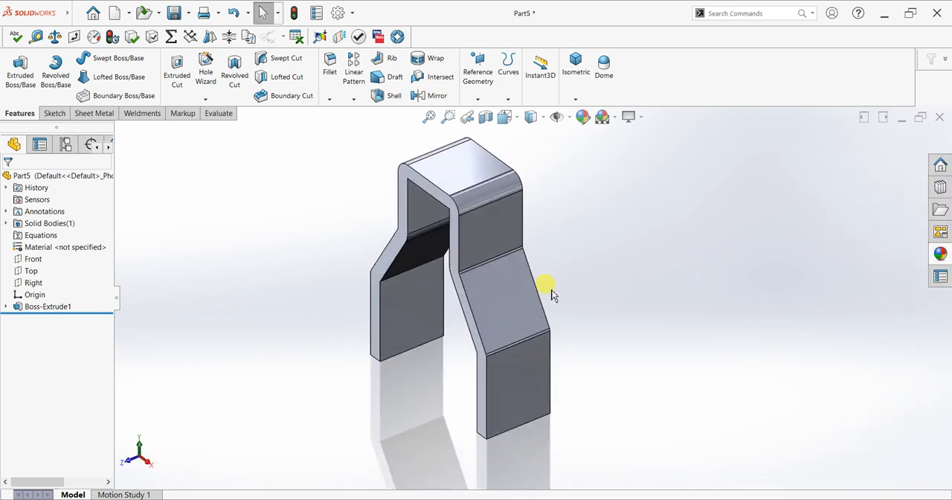
pyautogui.scroll(2, 552, 290)
pyautogui.scroll(-2, 491, 262)
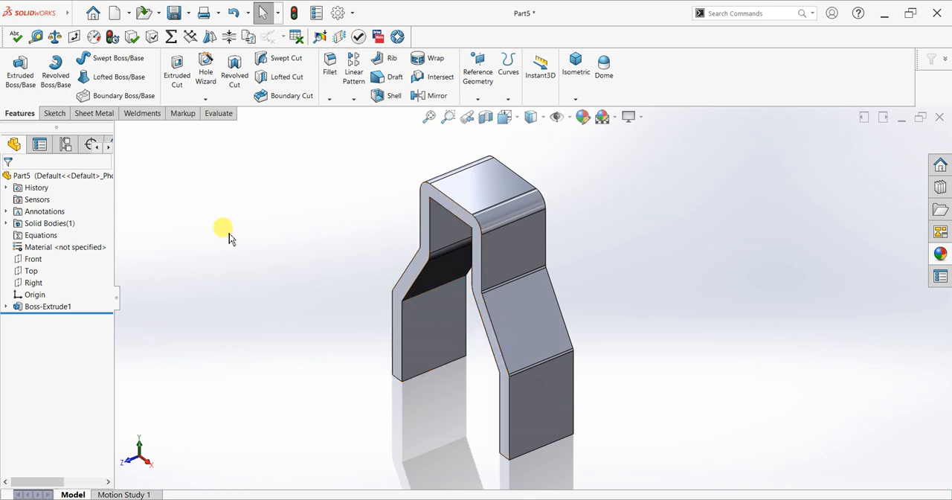
pyautogui.click(44, 261)
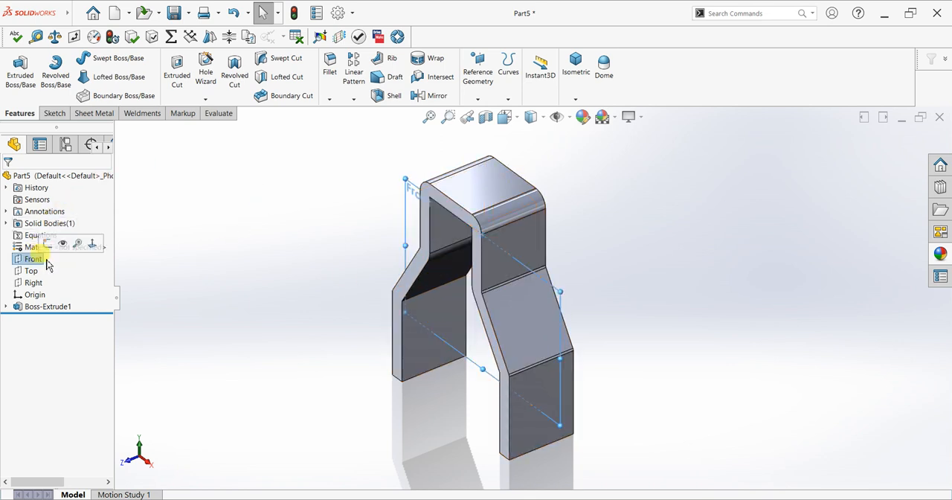
pyautogui.hotkey('ctrl', '8')
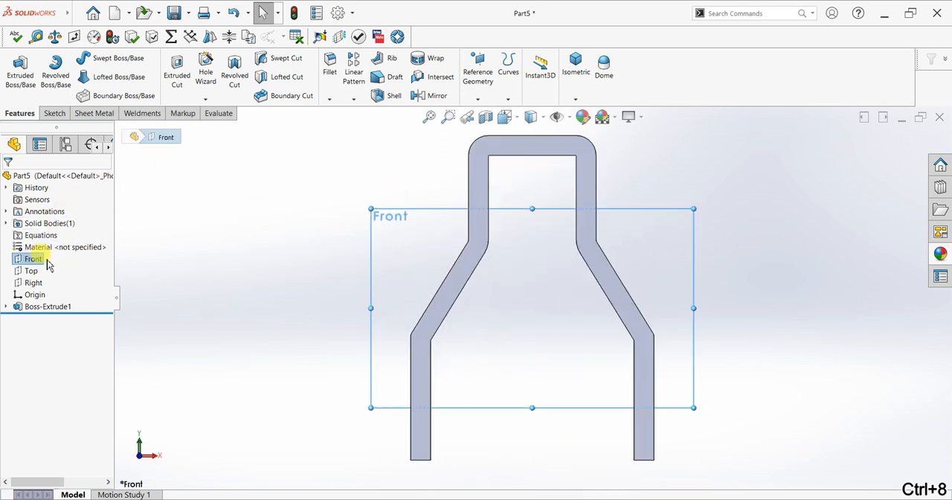
pyautogui.scroll(-2, 511, 270)
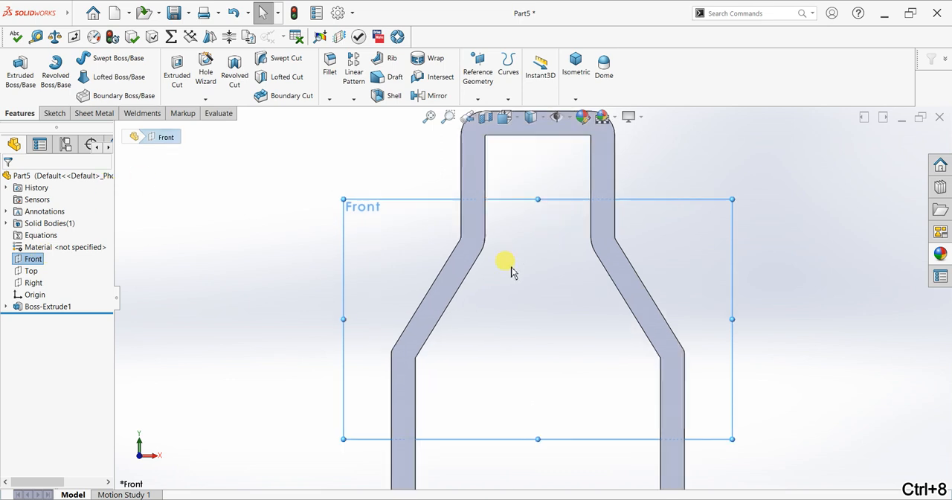
pyautogui.click(55, 113)
pyautogui.click(15, 71)
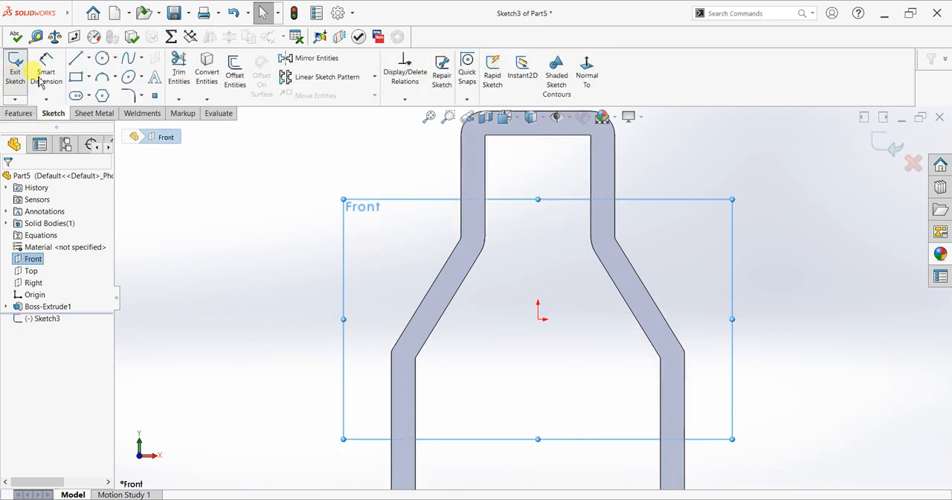
# Sketch a triangle with horizontal top, vertical side and slanted line about 55.1 mm long, against the bracket's left sloped outer edge
pyautogui.click(75, 58)
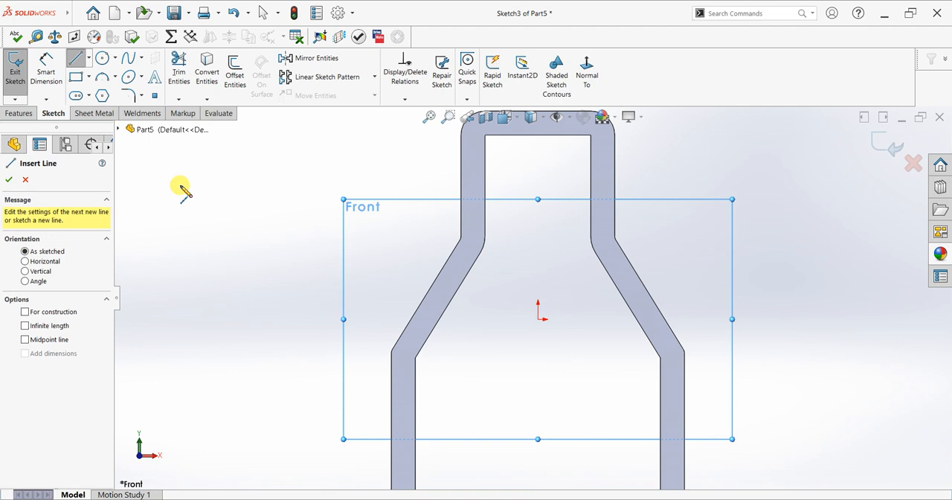
pyautogui.click(460, 238)
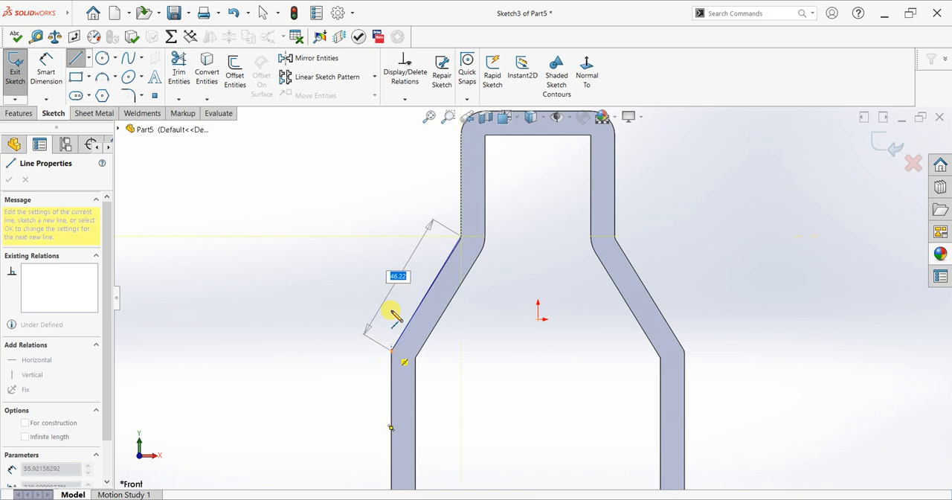
pyautogui.click(392, 238)
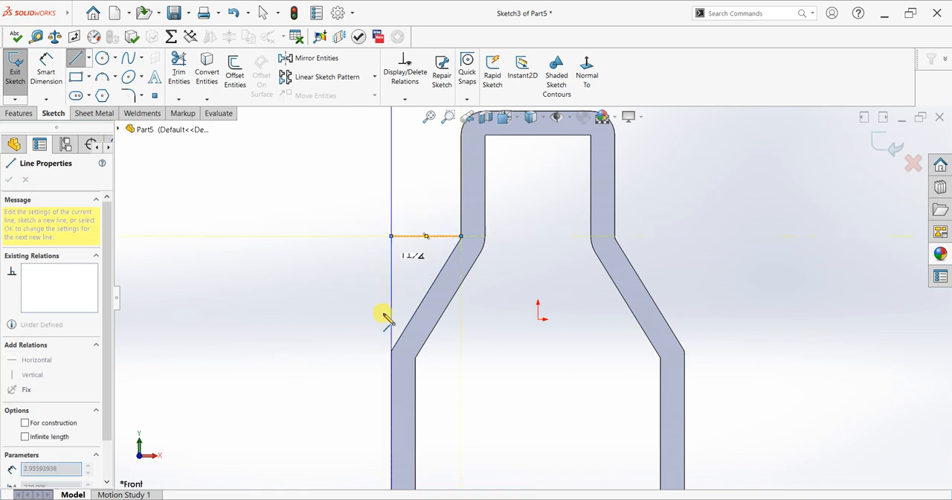
pyautogui.click(392, 348)
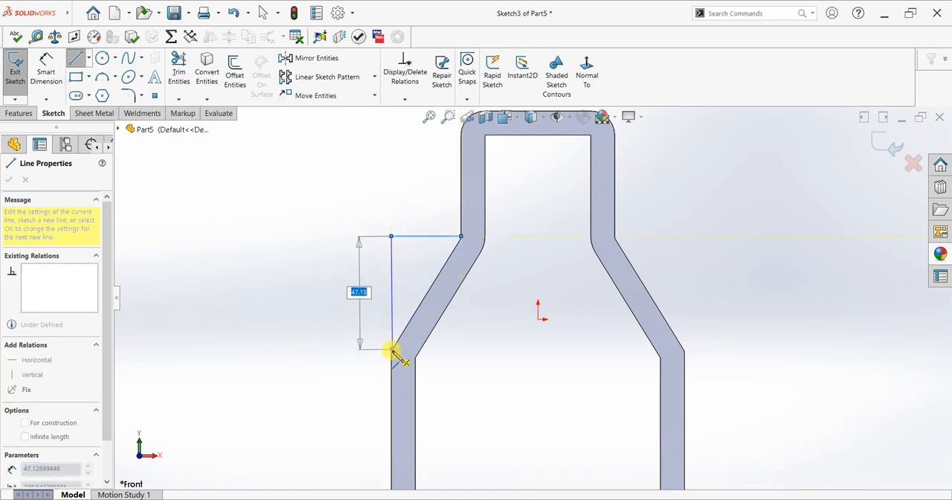
pyautogui.click(461, 238)
pyautogui.scroll(-3, 476, 227)
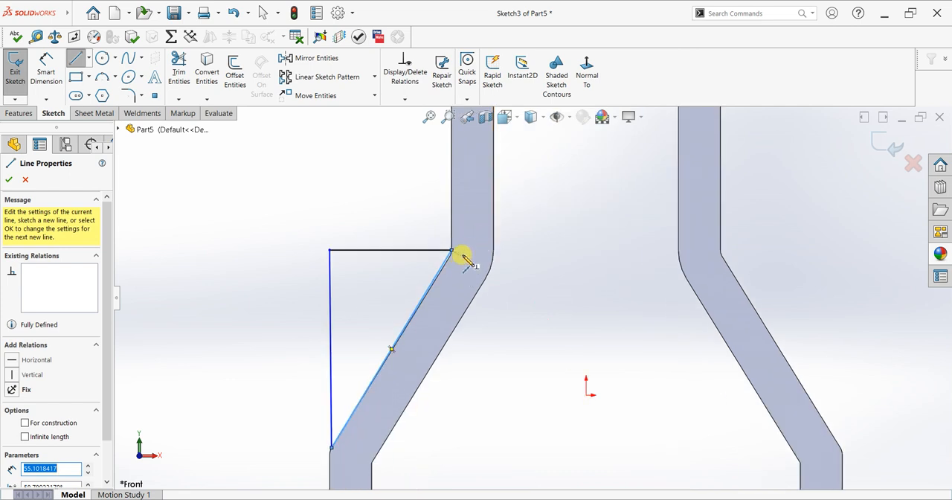
pyautogui.press('Escape')
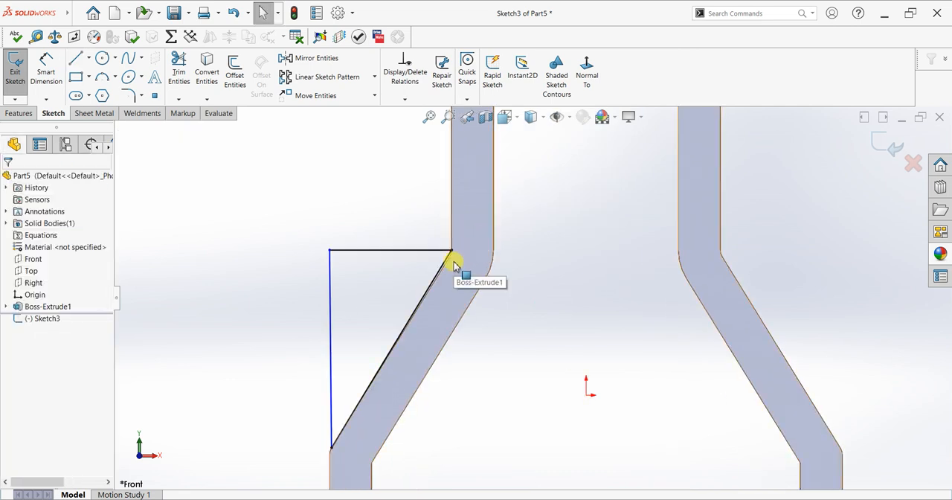
# Delete the Coincident relation on the triangle's upper-right vertex
pyautogui.scroll(-2, 454, 262)
pyautogui.click(468, 249)
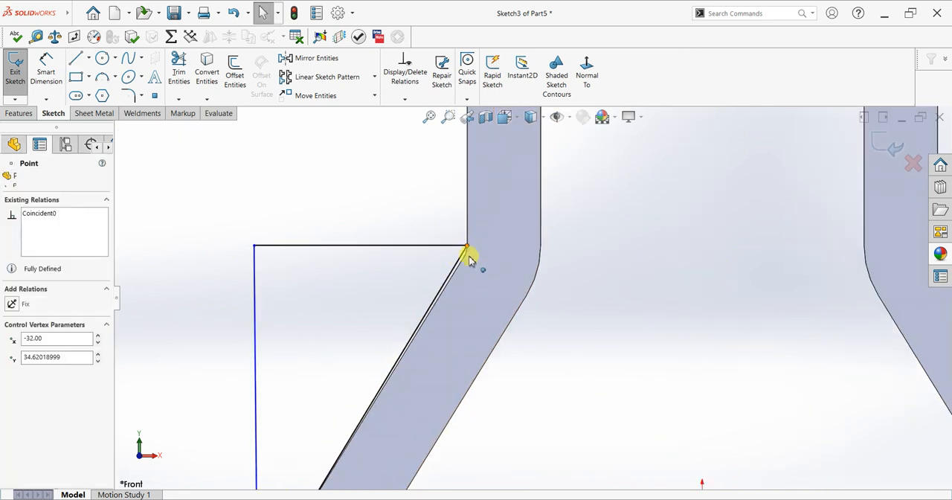
pyautogui.click(466, 250)
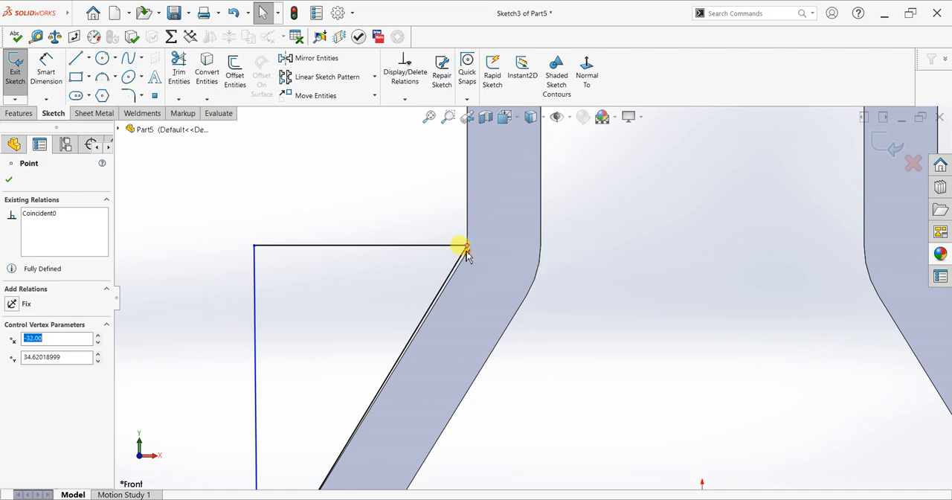
pyautogui.press('Delete')
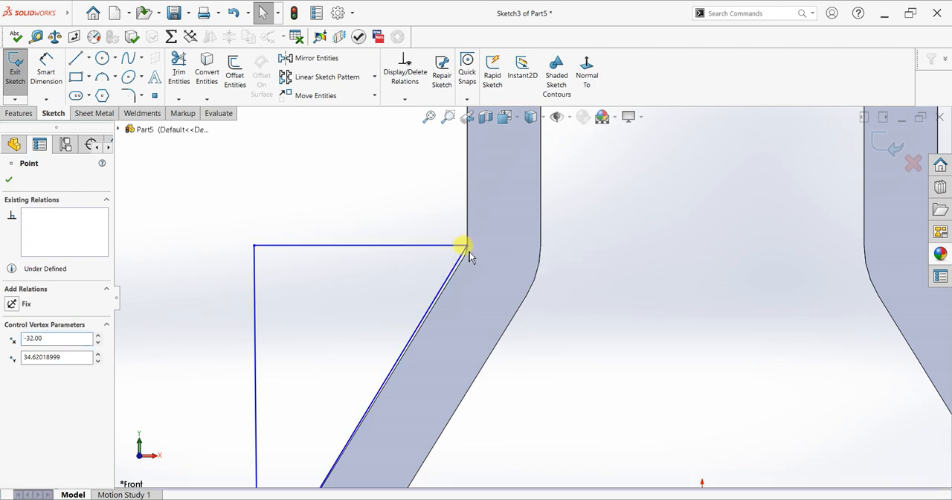
# Make the triangle's slanted line collinear with the bracket's left sloped outer edge
pyautogui.click(456, 279)
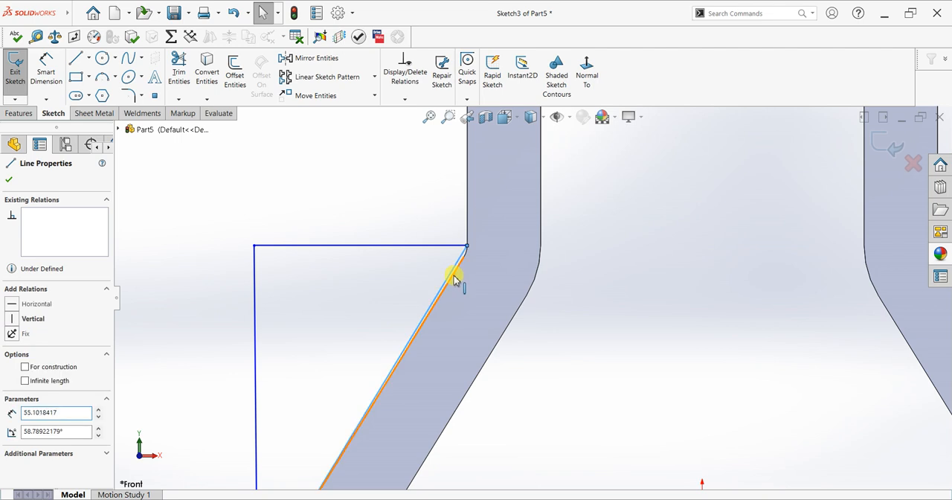
pyautogui.keyDown('ctrl'); pyautogui.click(471, 276); pyautogui.keyUp('ctrl')
pyautogui.click(482, 230)
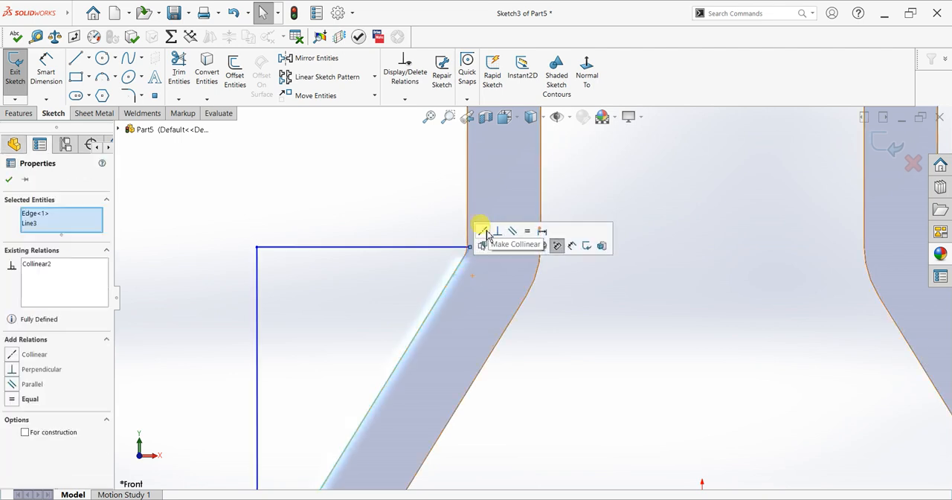
pyautogui.click(10, 184)
pyautogui.scroll(2, 410, 253)
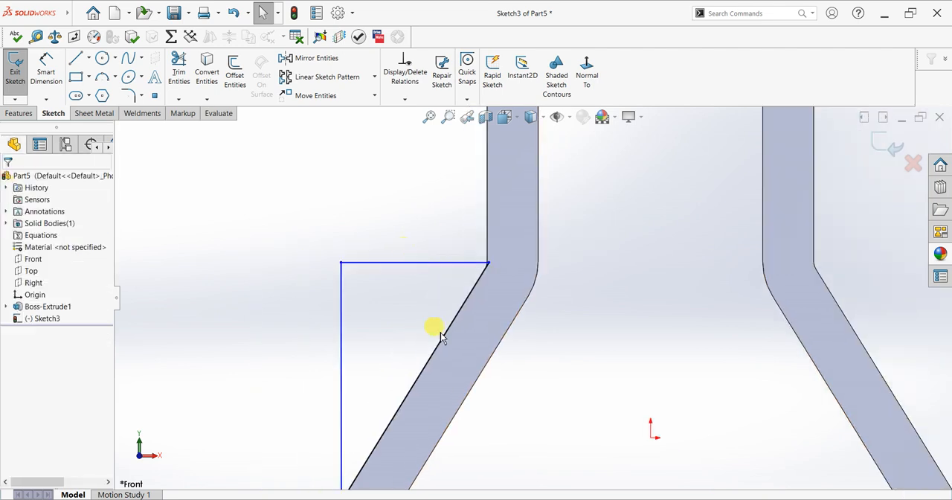
# Move the triangle's horizontal top line slightly down along the sloped edge, to about 27.6 mm long
pyautogui.scroll(-3, 443, 340)
pyautogui.scroll(5, 444, 341)
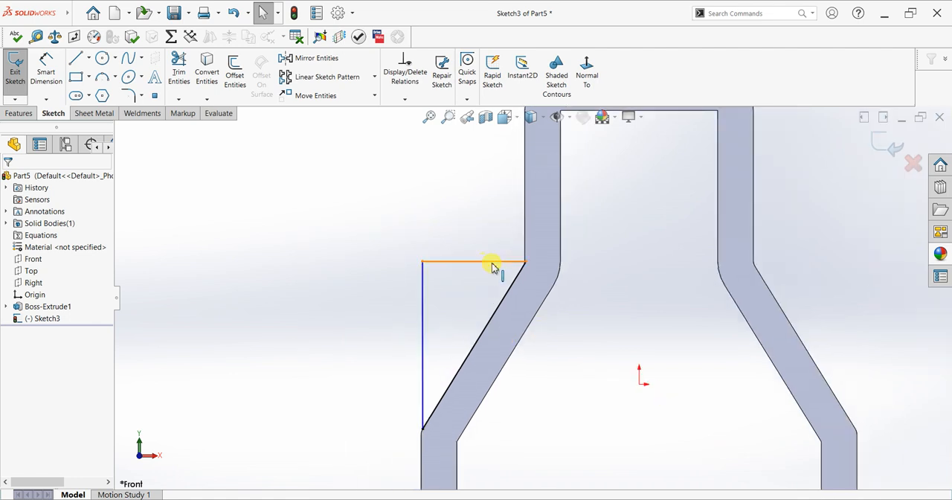
pyautogui.moveTo(493, 270); pyautogui.dragTo(489, 270)
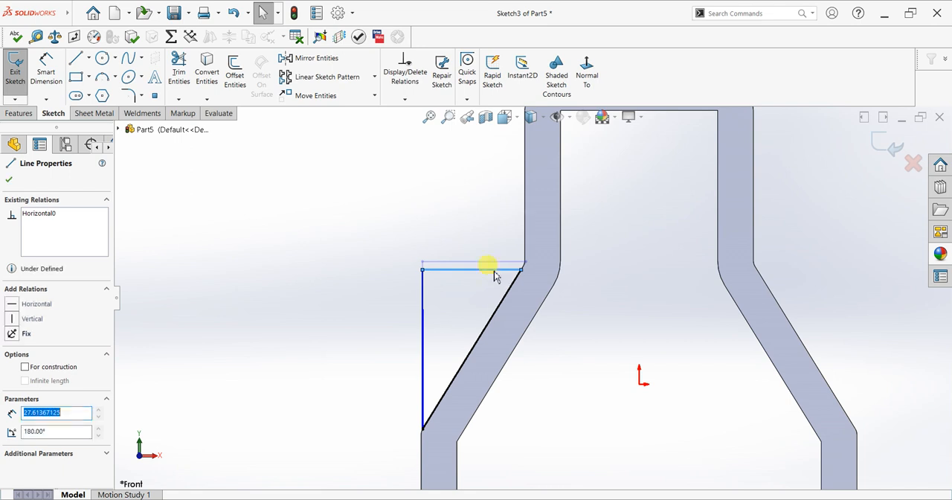
pyautogui.moveTo(597, 314)
pyautogui.mouseDown(button='middle')
pyautogui.moveTo(616, 315)
pyautogui.moveTo(588, 320)
pyautogui.moveTo(592, 329)
pyautogui.mouseUp(button='middle')
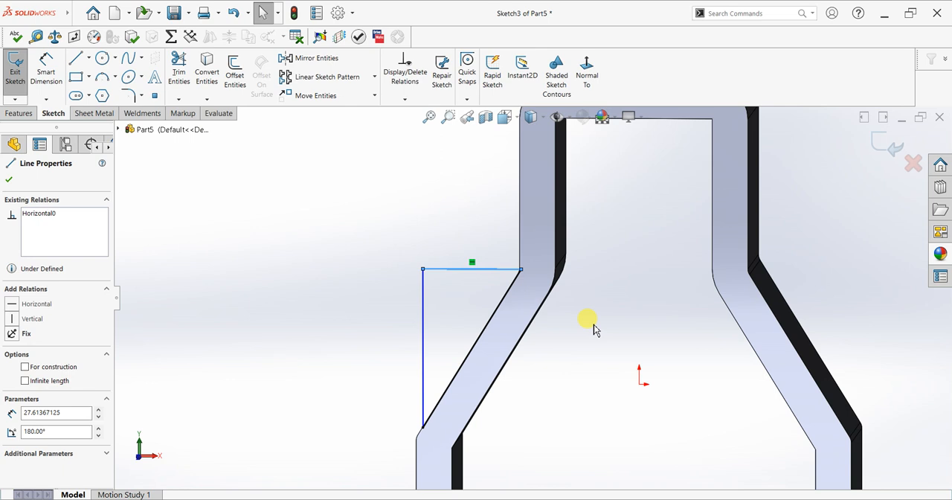
pyautogui.click(9, 179)
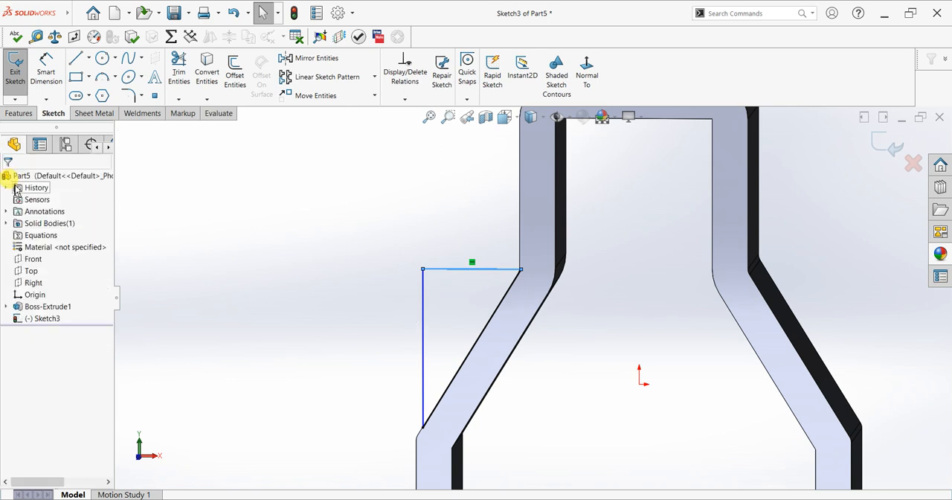
pyautogui.moveTo(578, 279); pyautogui.dragTo(702, 308, button='middle')
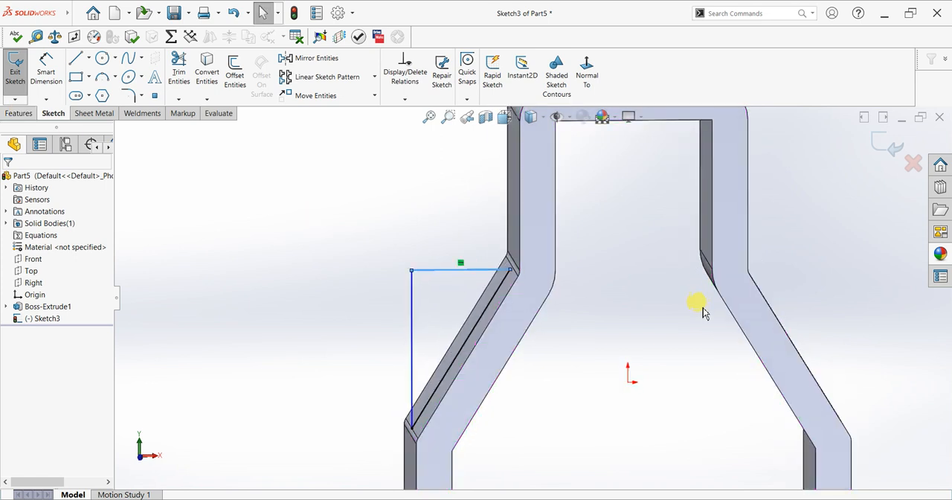
pyautogui.scroll(2, 704, 306)
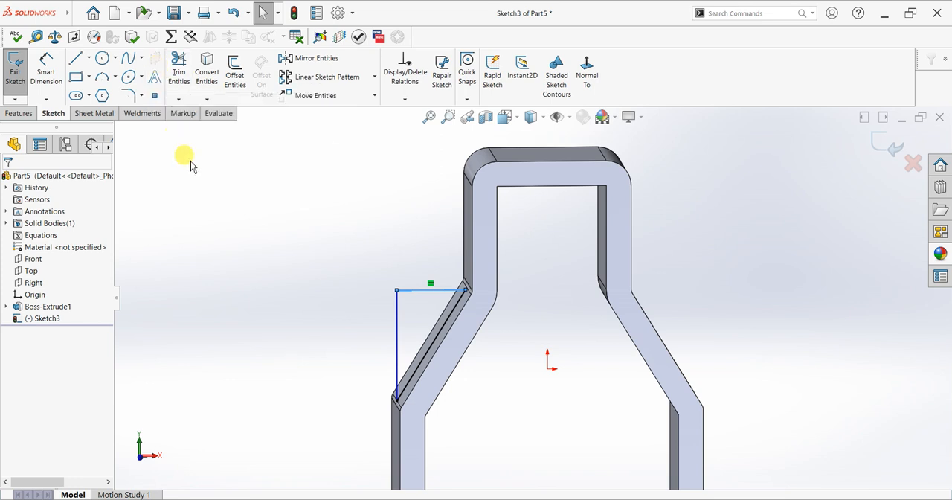
pyautogui.hotkey('ctrl', '8')
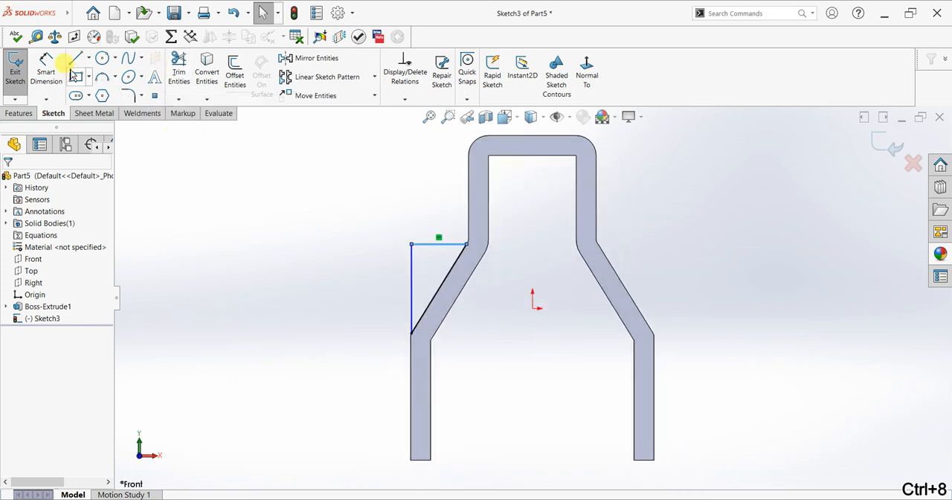
# Draw a vertical centerline from the origin to the midpoint of the bracket's inner top edge
pyautogui.click(88, 59)
pyautogui.click(88, 84)
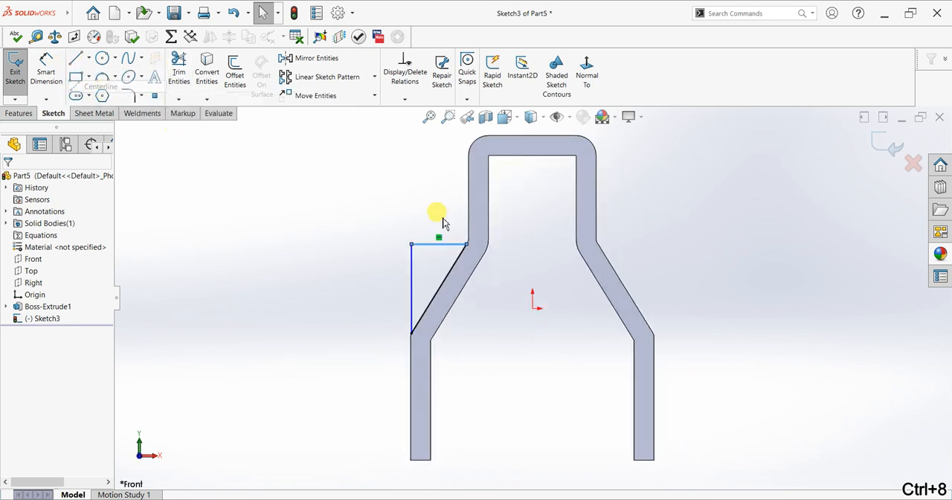
pyautogui.click(532, 305)
pyautogui.click(532, 154)
pyautogui.rightClick(643, 173)
pyautogui.click(647, 179)
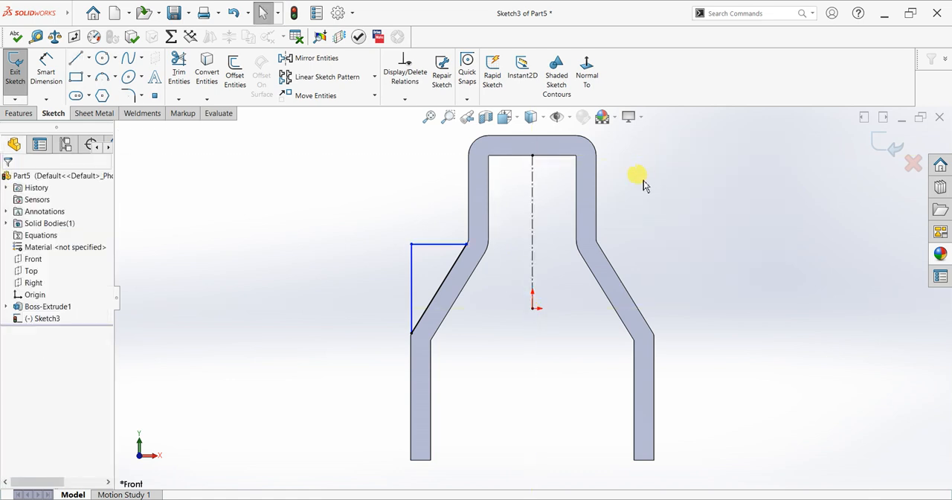
# Mirror the triangle's three lines about the vertical centerline, keeping the originals
pyautogui.click(312, 58)
pyautogui.moveTo(474, 217); pyautogui.dragTo(384, 343)
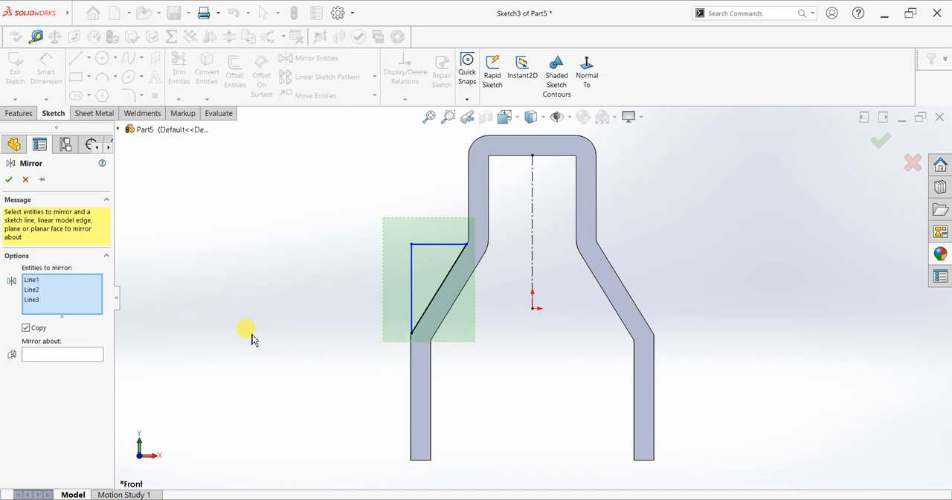
pyautogui.click(78, 354)
pyautogui.click(532, 254)
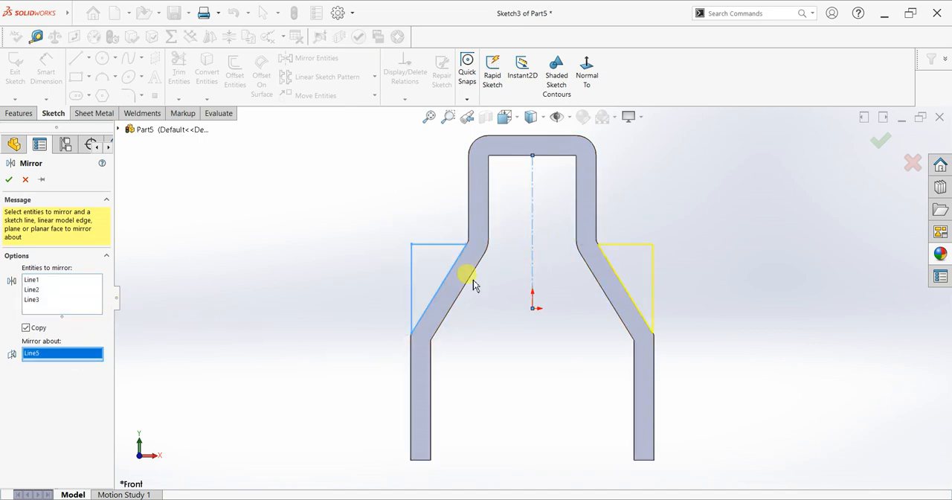
pyautogui.click(8, 179)
# Extrude both triangles 14 mm as a Mid Plane boss merged with the bracket
pyautogui.click(22, 113)
pyautogui.click(20, 78)
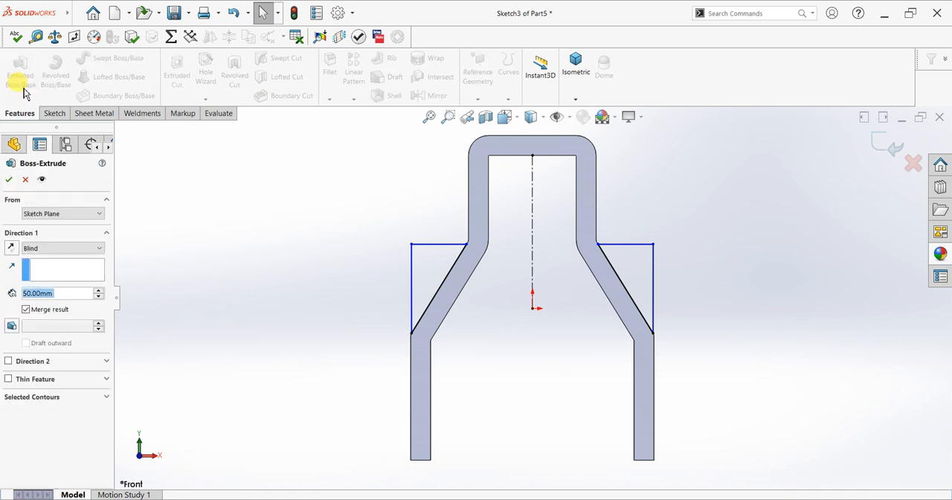
pyautogui.click(64, 250)
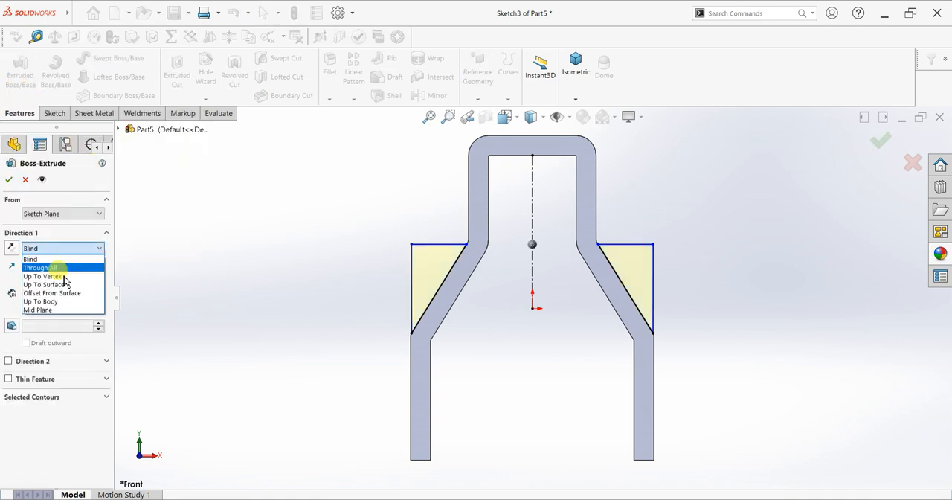
pyautogui.click(45, 311)
pyautogui.moveTo(213, 266)
pyautogui.mouseDown(button='middle')
pyautogui.moveTo(240, 269)
pyautogui.moveTo(227, 272)
pyautogui.mouseUp(button='middle')
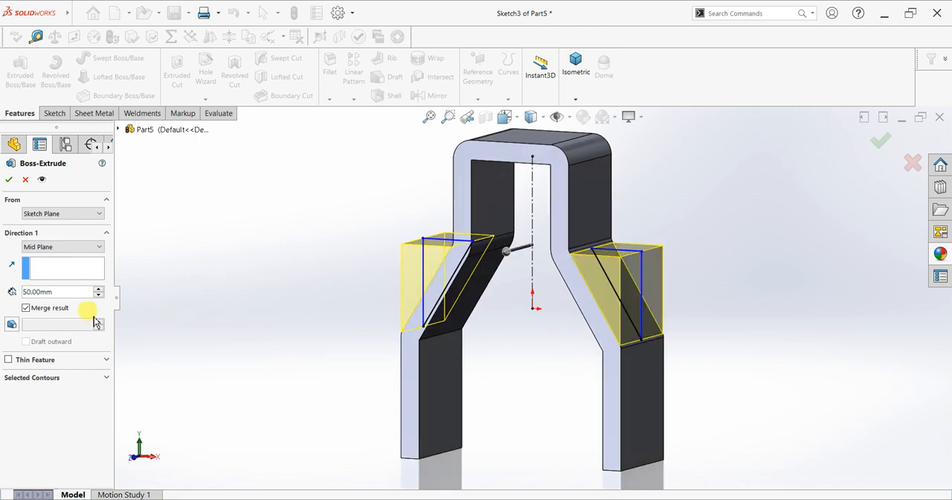
pyautogui.doubleClick(69, 292)
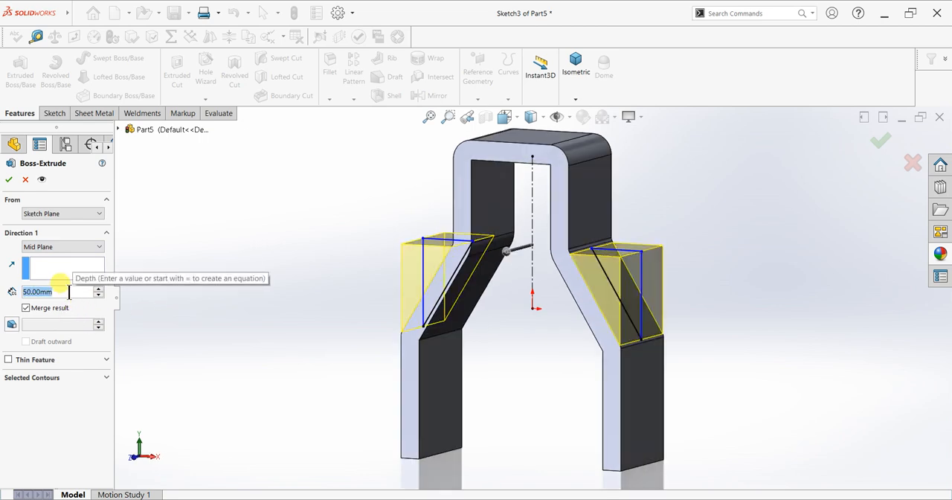
pyautogui.write('14')
pyautogui.press('Return')
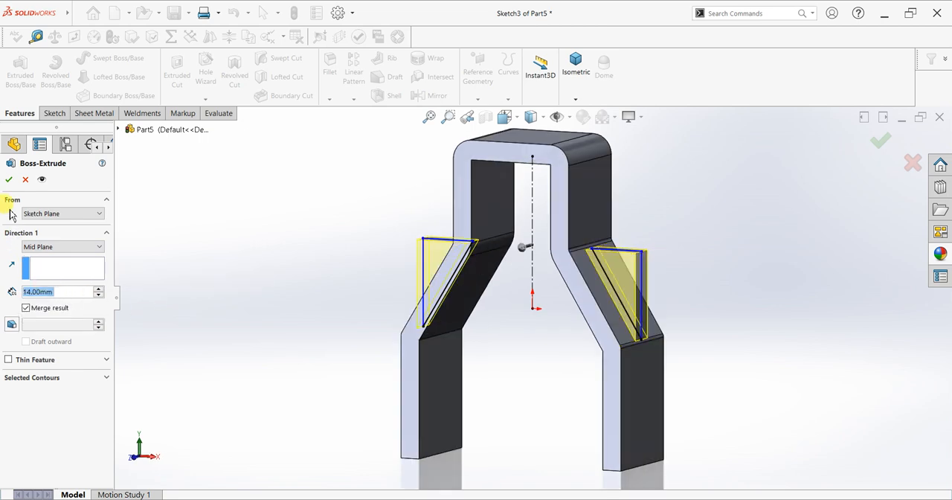
pyautogui.click(9, 180)
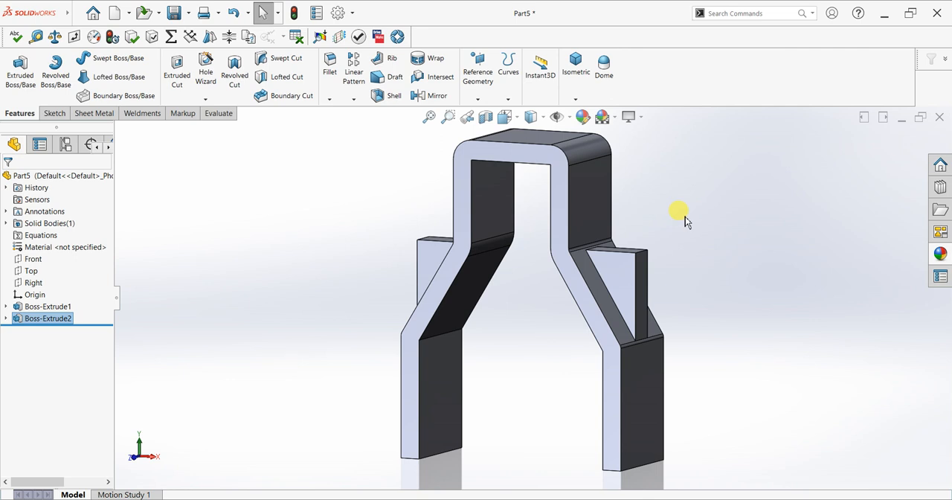
# Sketch a circle about 51 mm in diameter on the bracket's right upper vertical outer face, passing through the rib's top corner
pyautogui.scroll(-2, 680, 218)
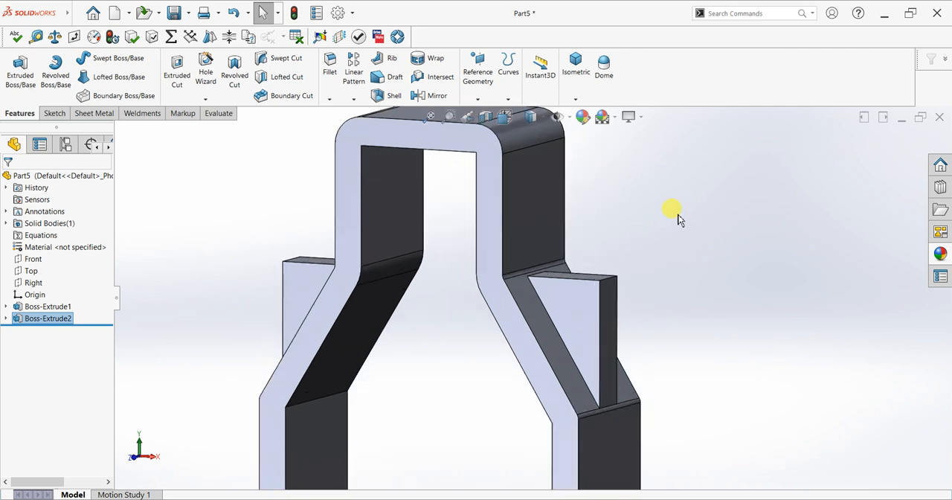
pyautogui.click(544, 225)
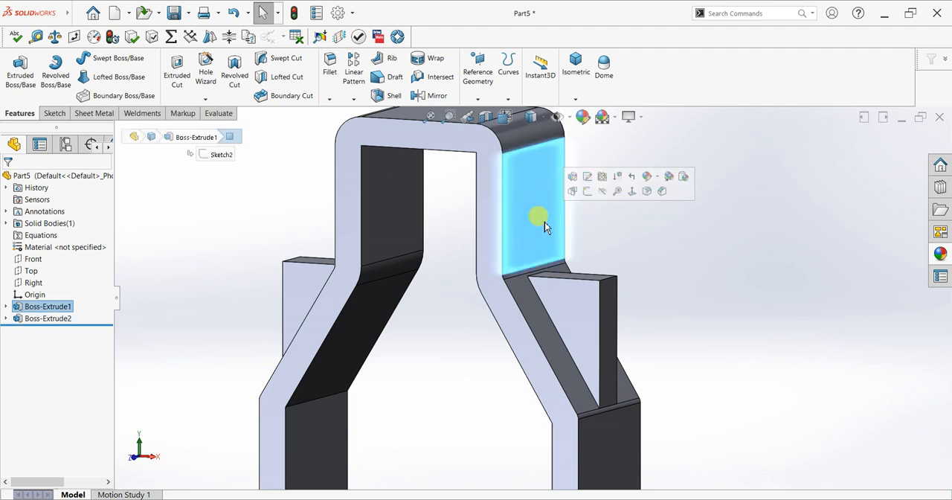
pyautogui.hotkey('ctrl', '8')
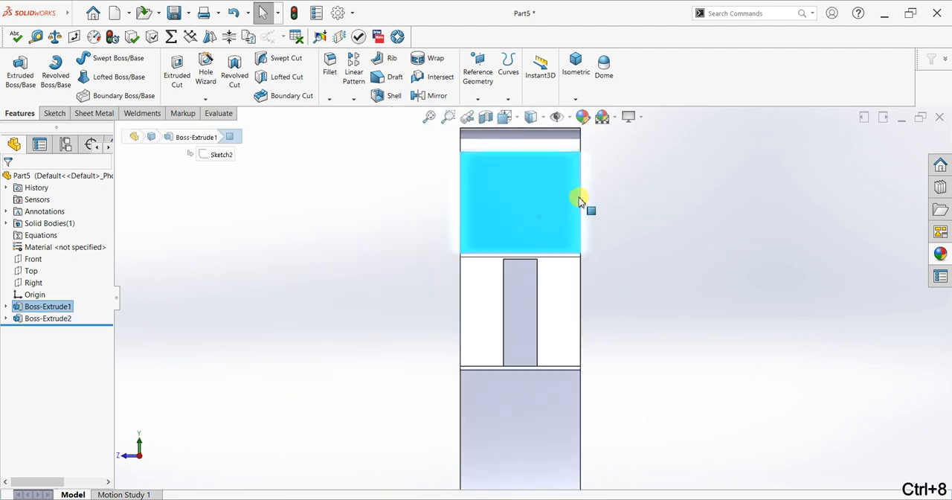
pyautogui.click(55, 113)
pyautogui.click(16, 71)
pyautogui.click(104, 60)
pyautogui.click(519, 200)
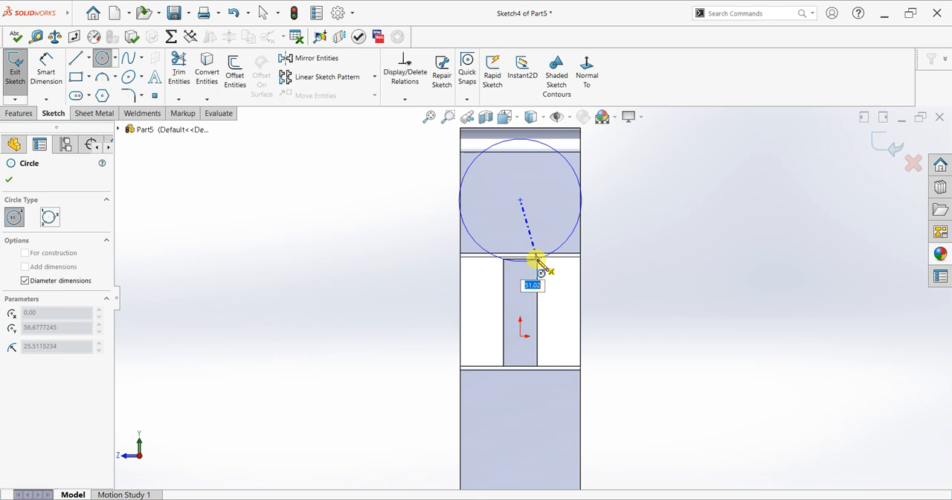
pyautogui.click(536, 260)
pyautogui.rightClick(630, 202)
pyautogui.click(641, 206)
# Dimension the circle's diameter and set it to 36 mm
pyautogui.scroll(-2, 552, 152)
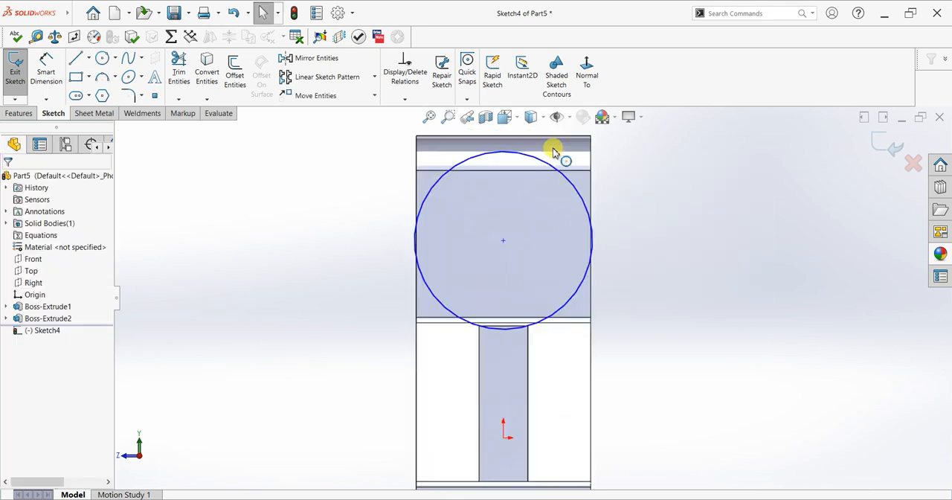
pyautogui.click(45, 72)
pyautogui.click(587, 208)
pyautogui.click(648, 227)
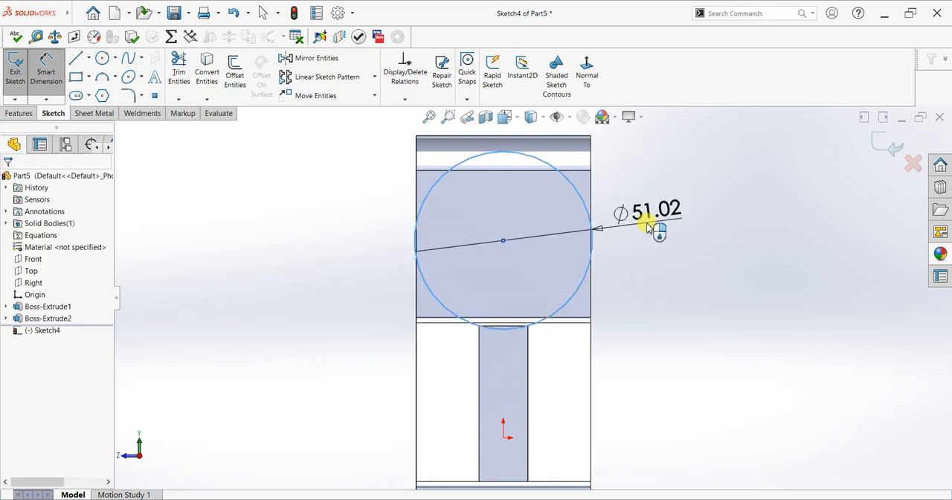
pyautogui.write('36')
pyautogui.press('Return')
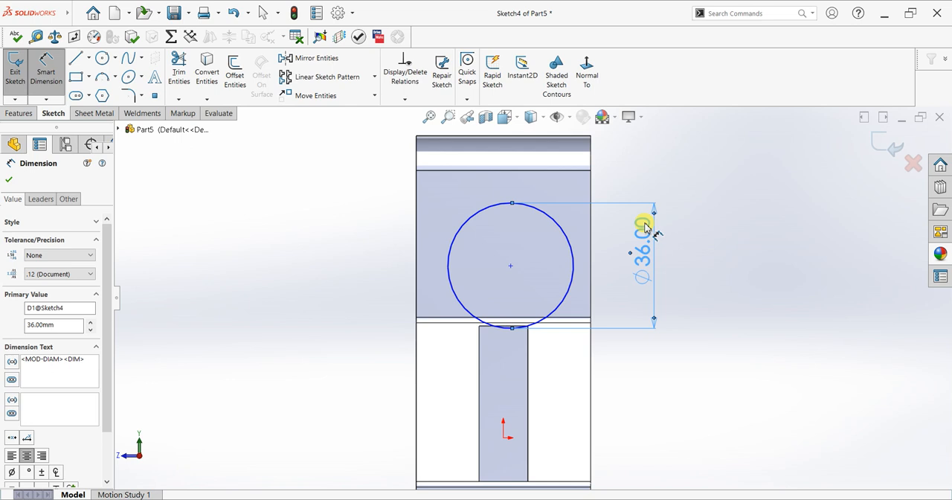
pyautogui.click(729, 388)
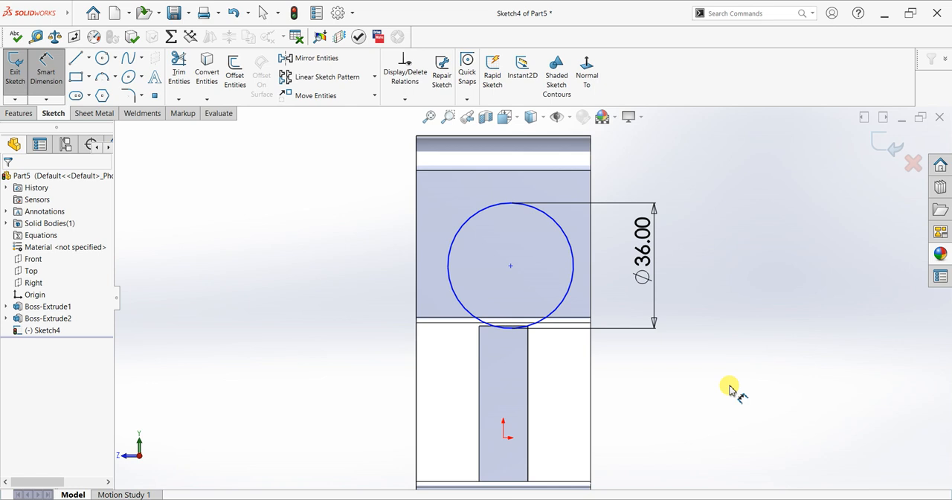
pyautogui.press('Escape')
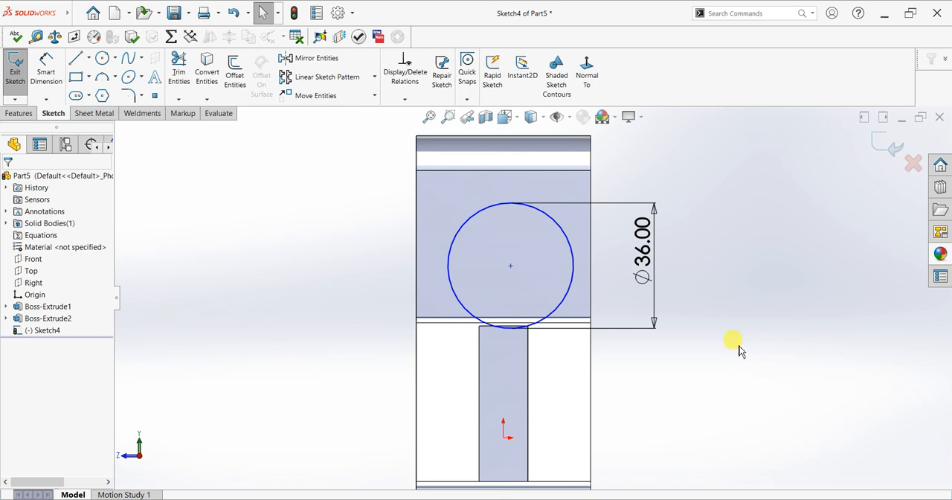
# Align the circle's center with the origin using a Vertical relation
pyautogui.click(510, 266)
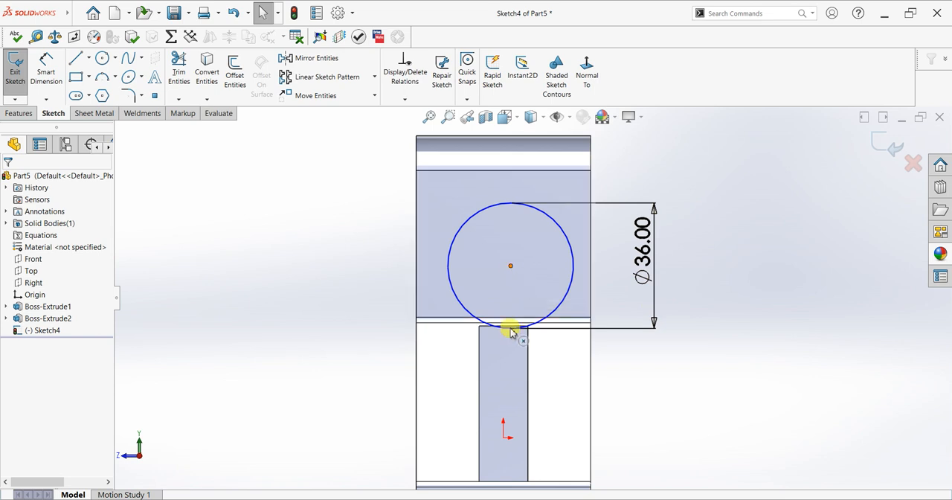
pyautogui.keyDown('ctrl'); pyautogui.click(504, 437); pyautogui.keyUp('ctrl')
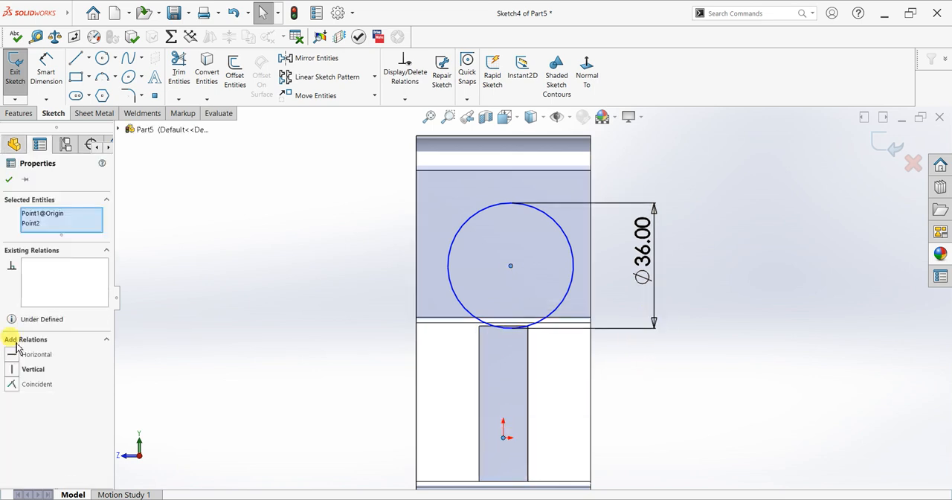
pyautogui.click(12, 370)
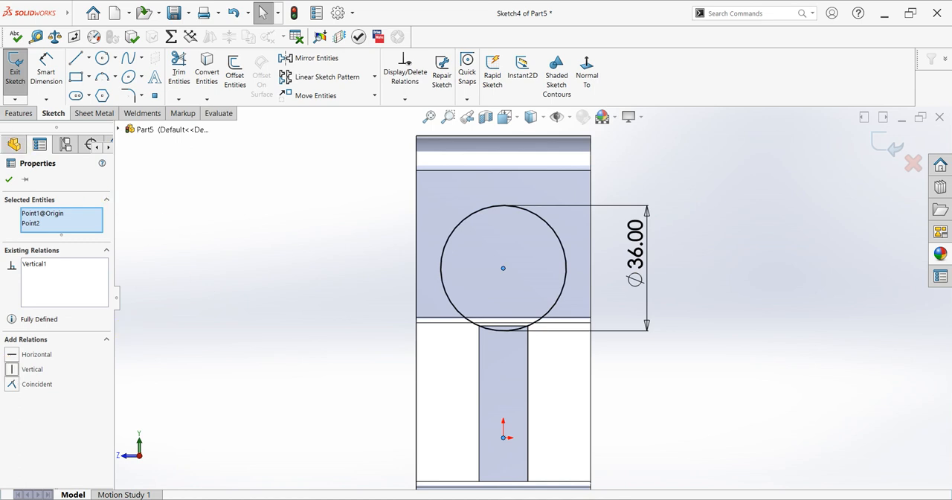
pyautogui.click(8, 180)
# Set up a boss extrusion of the circle with Direction 1 Up To Surface, ending at the right rib's outer vertical face
pyautogui.moveTo(245, 216); pyautogui.dragTo(334, 233, button='middle')
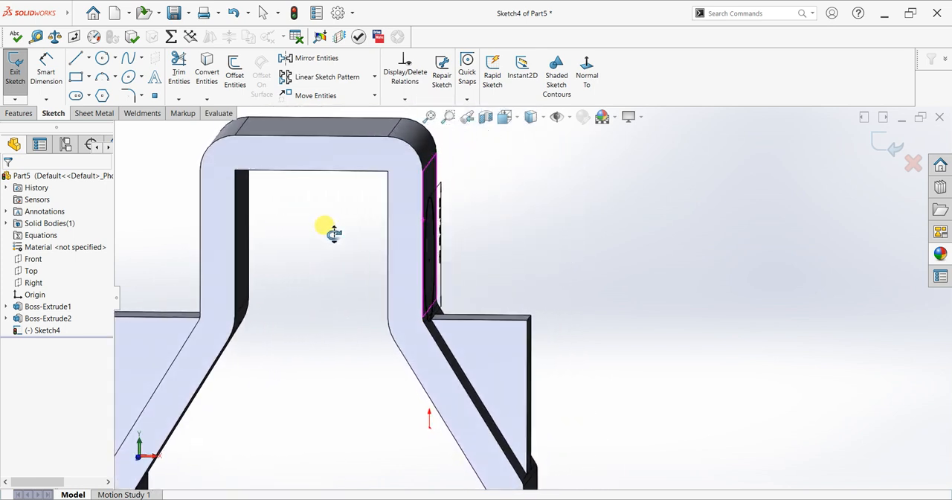
pyautogui.scroll(-2, 531, 171)
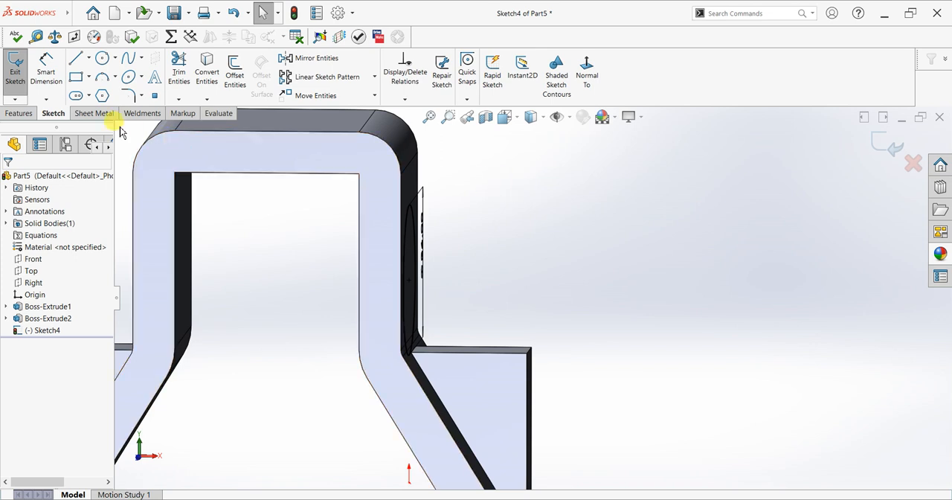
pyautogui.click(19, 113)
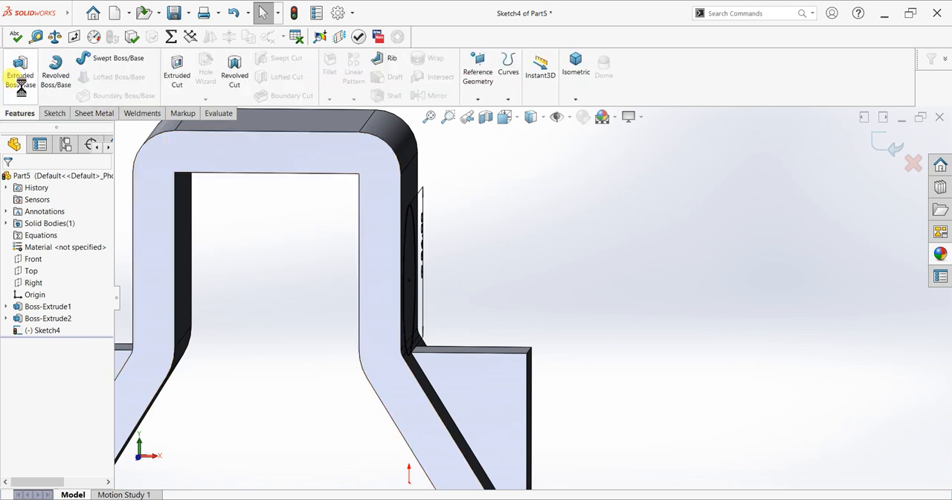
pyautogui.click(18, 82)
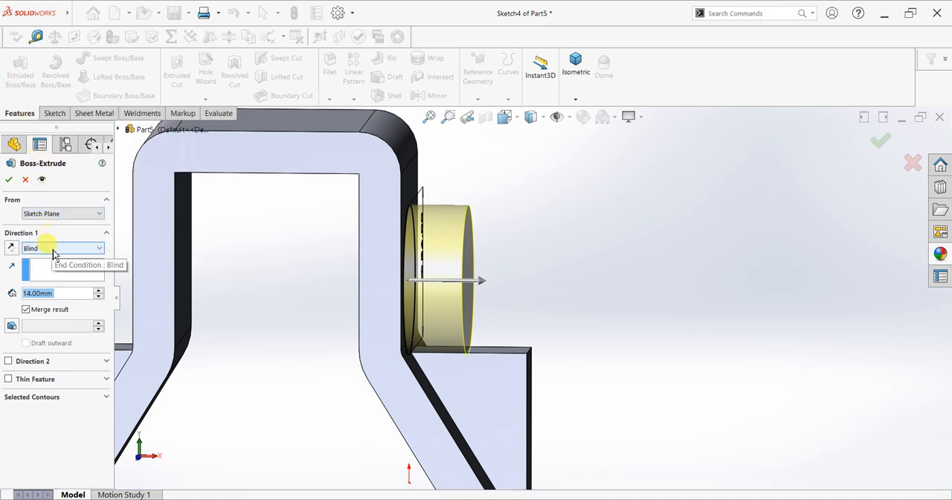
pyautogui.click(53, 252)
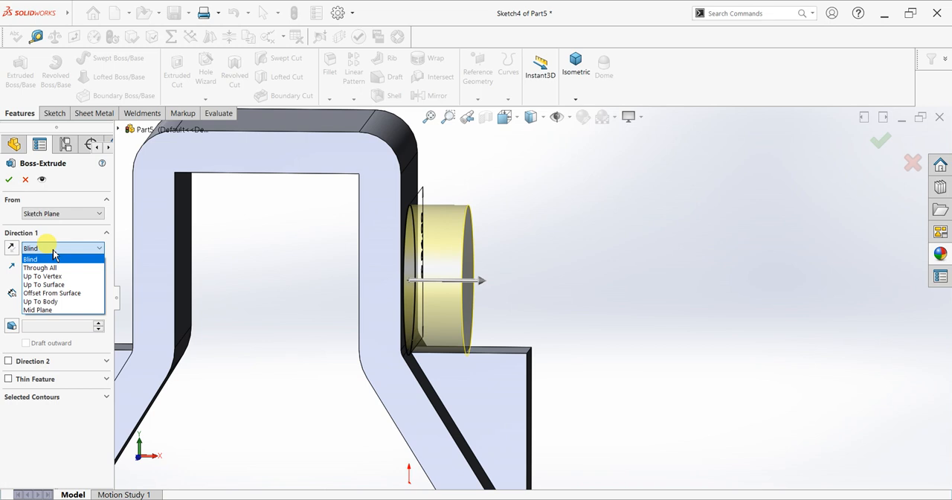
pyautogui.click(52, 284)
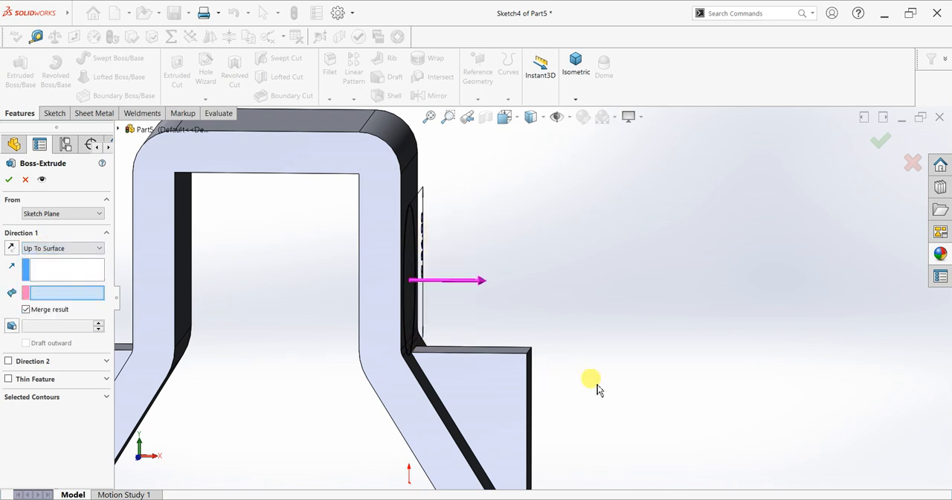
pyautogui.moveTo(550, 377); pyautogui.dragTo(527, 374, button='middle')
pyautogui.click(529, 383)
pyautogui.moveTo(313, 334); pyautogui.dragTo(126, 312, button='middle')
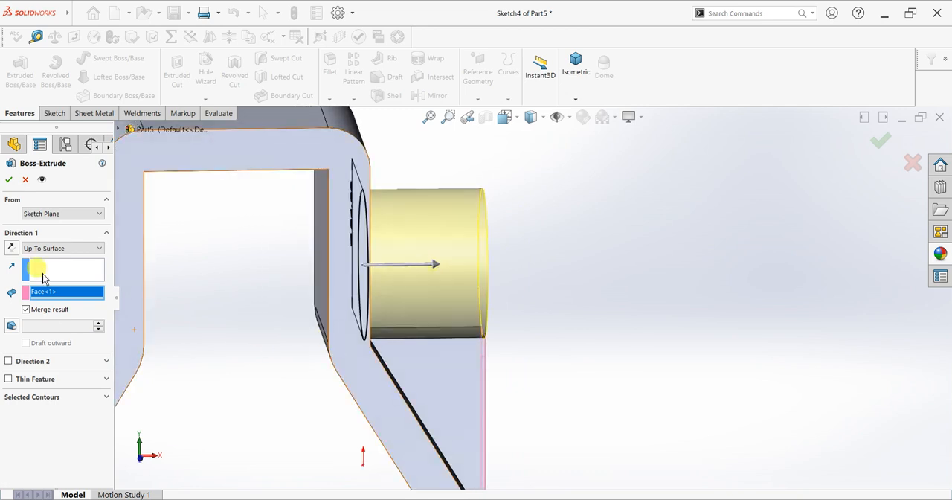
# Add a Blind Direction 2 of 20 mm to the cylindrical boss and complete the extrusion
pyautogui.click(8, 361)
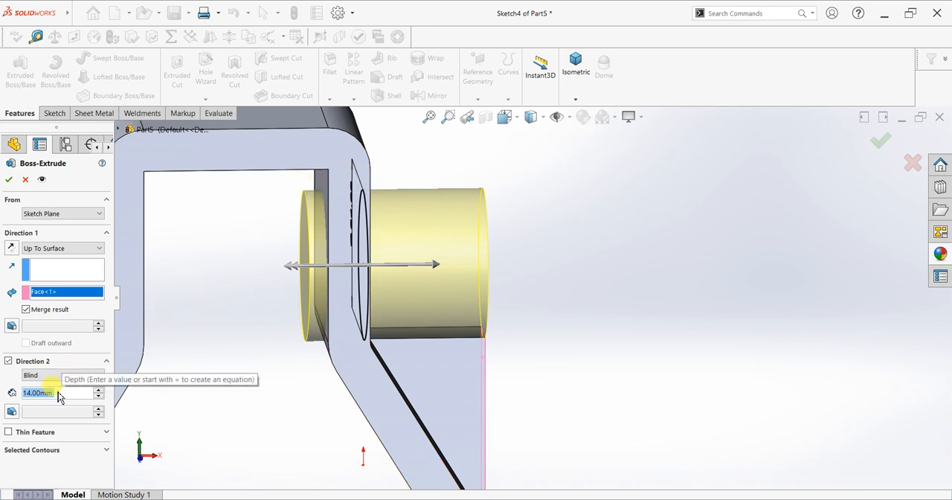
pyautogui.write('20')
pyautogui.press('Return')
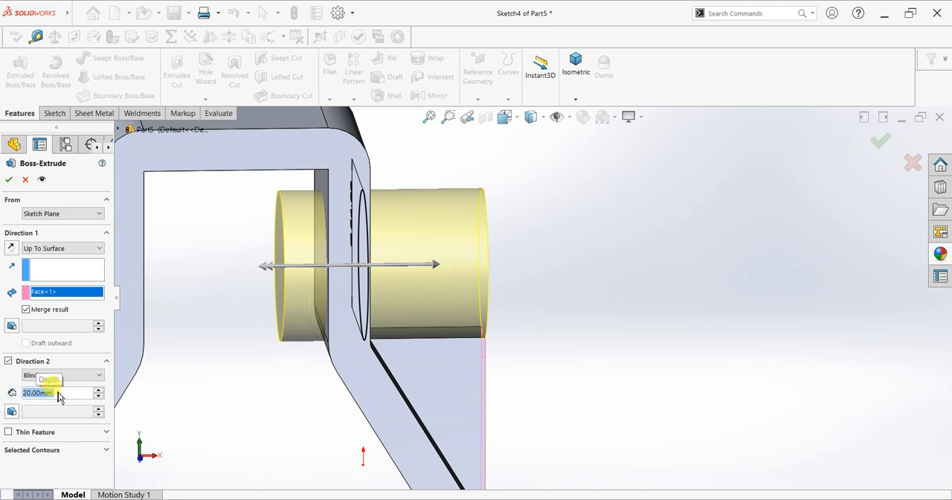
pyautogui.click(8, 179)
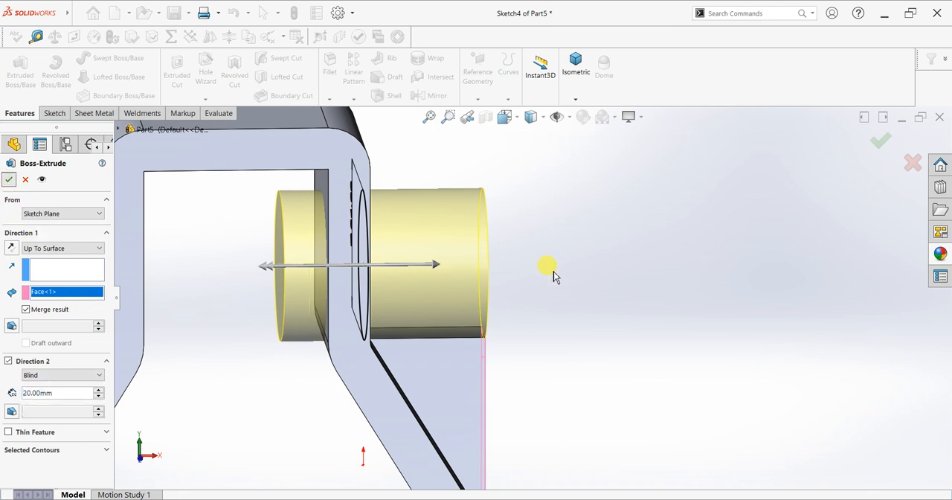
# Create a reference plane midway between the bracket's two upper vertical outer faces
pyautogui.moveTo(543, 281); pyautogui.dragTo(387, 300, button='middle')
pyautogui.click(482, 98)
pyautogui.click(486, 112)
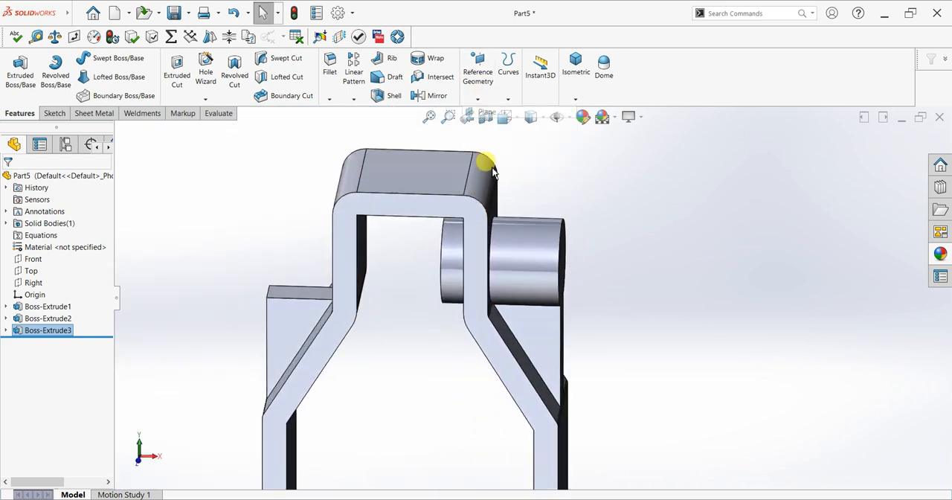
pyautogui.click(491, 195)
pyautogui.moveTo(399, 233); pyautogui.dragTo(424, 217, button='middle')
pyautogui.click(383, 231)
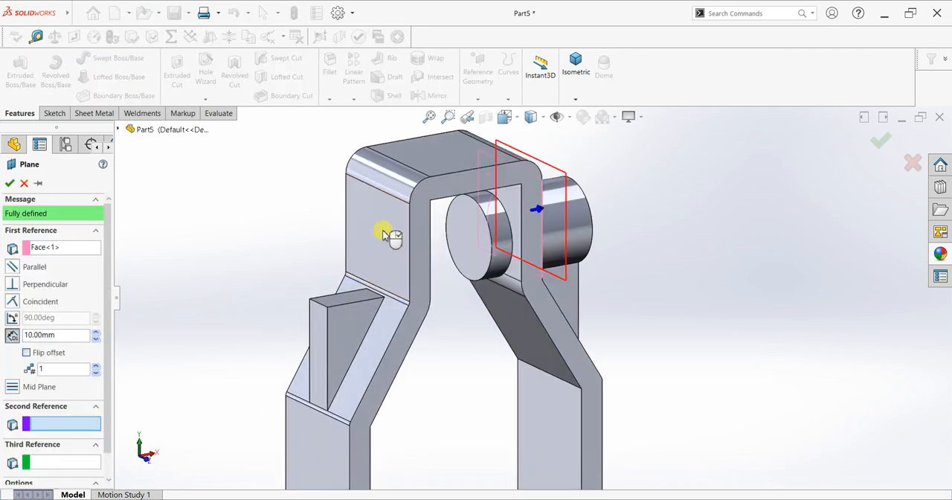
pyautogui.click(383, 235)
pyautogui.rightClick(699, 239)
pyautogui.moveTo(647, 244); pyautogui.dragTo(665, 208, button='middle')
pyautogui.scroll(-2, 661, 187)
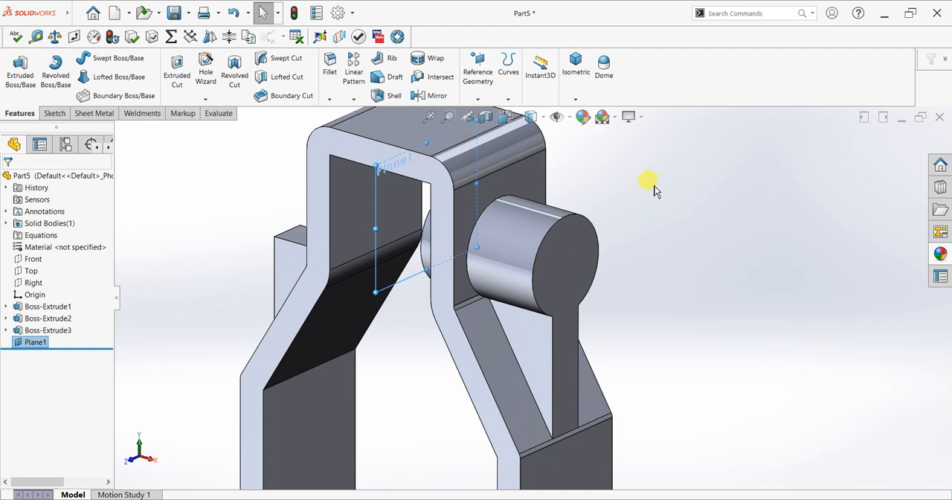
# Try to mirror the cylindrical boss feature about Plane1, reselecting Boss-Extrude3 as the feature to mirror
pyautogui.click(425, 94)
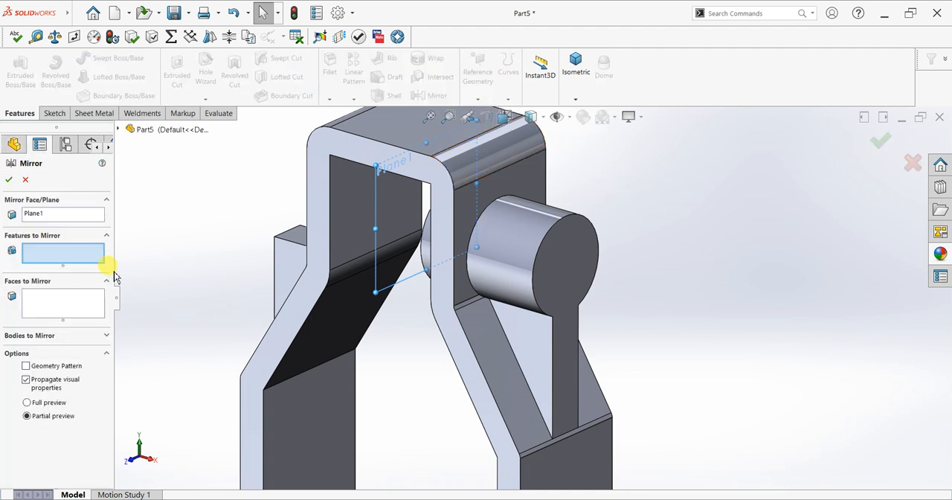
pyautogui.click(533, 245)
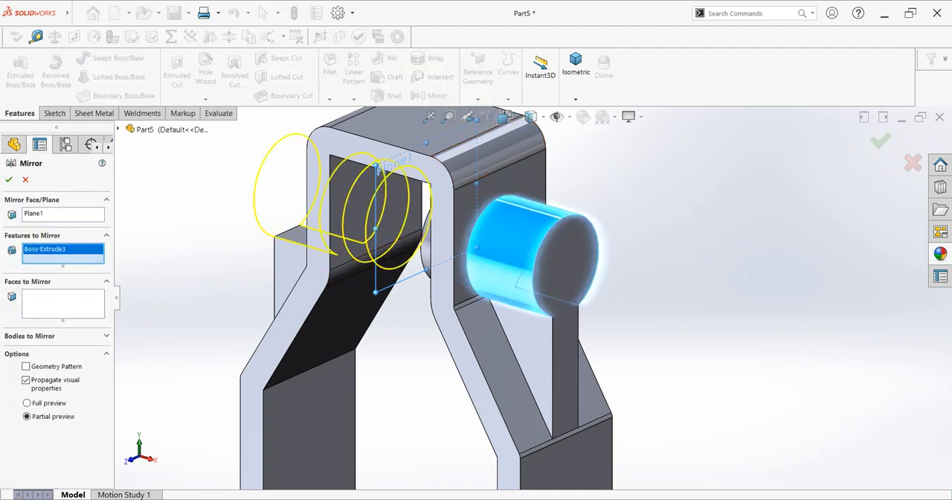
pyautogui.click(9, 180)
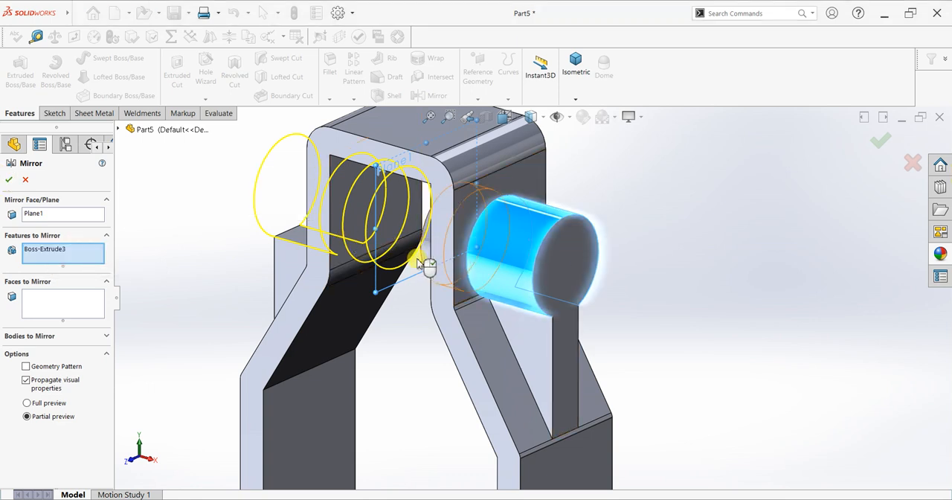
pyautogui.hotkey('ctrl', '1')
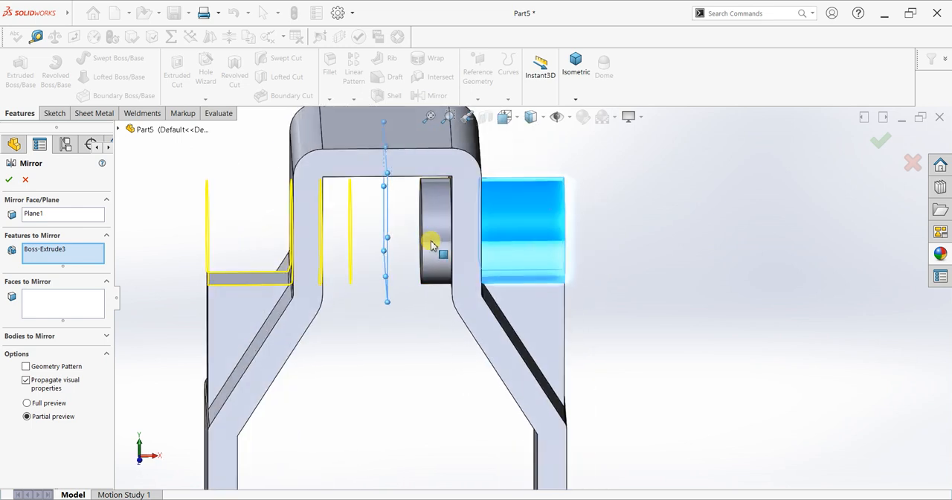
pyautogui.rightClick(63, 264)
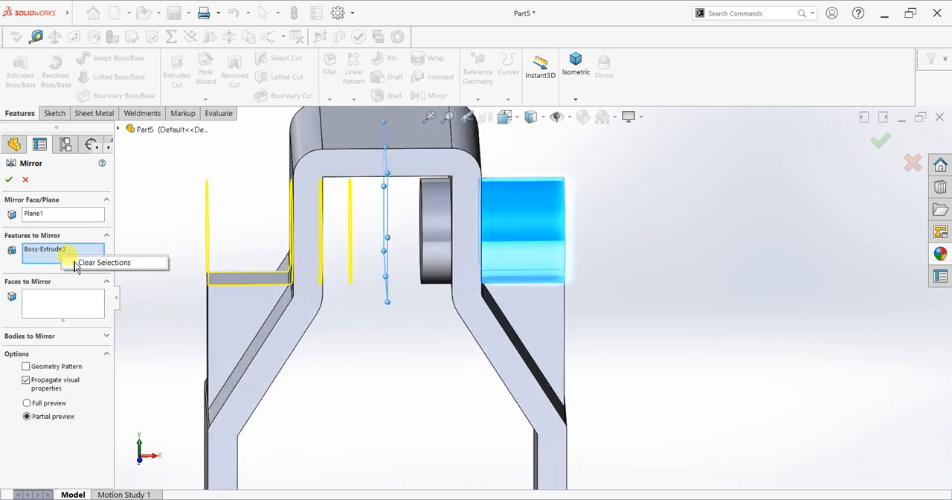
pyautogui.click(111, 265)
pyautogui.click(118, 130)
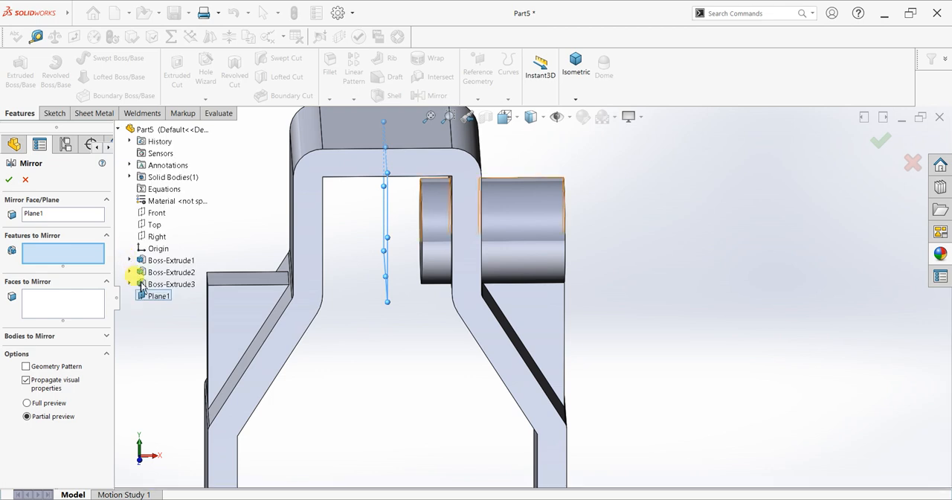
pyautogui.click(160, 284)
pyautogui.click(10, 181)
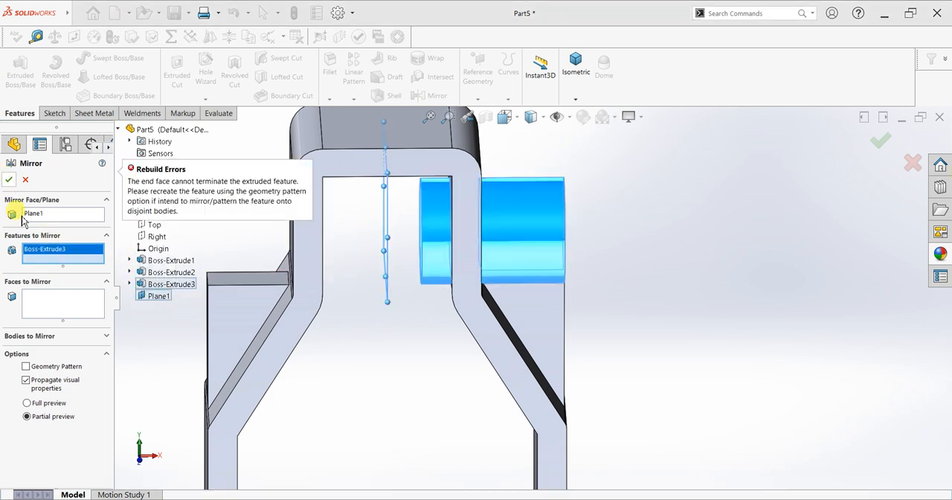
# Try the boss feature mirror with Geometry Pattern enabled, then turn the option off and leave the mirror
pyautogui.click(26, 366)
pyautogui.click(10, 182)
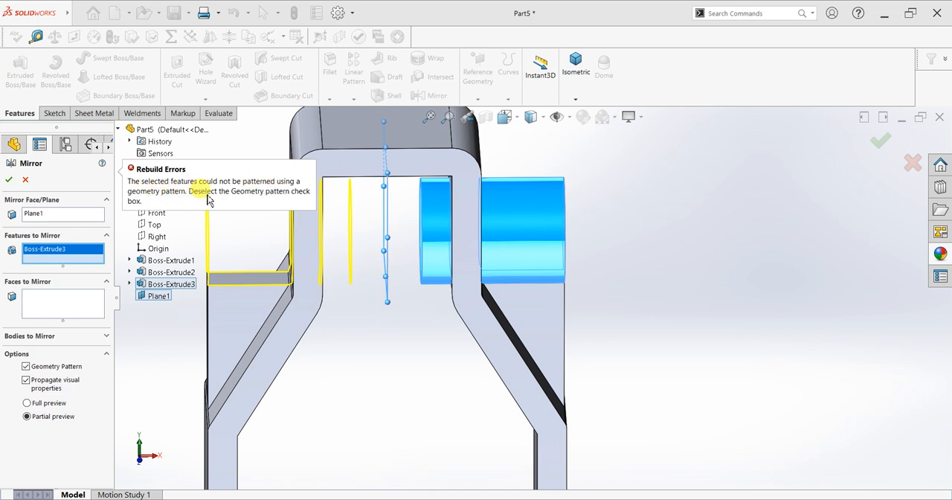
pyautogui.click(26, 367)
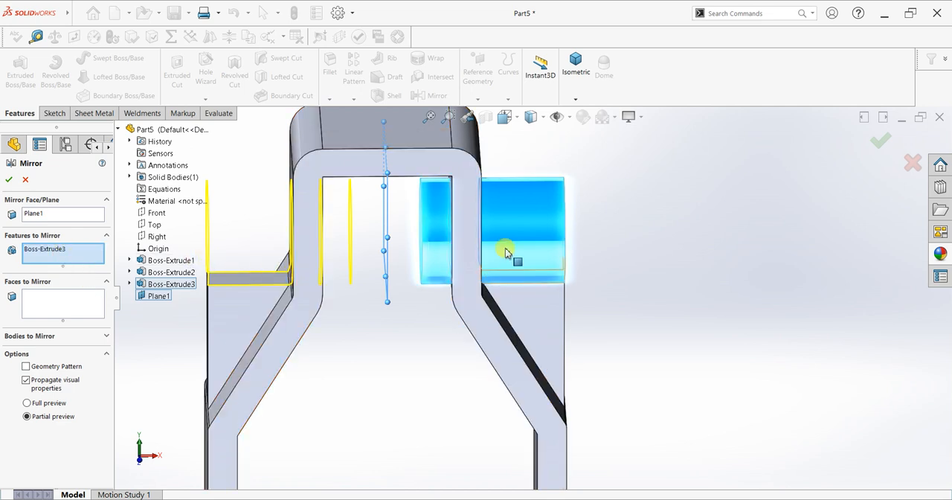
pyautogui.moveTo(437, 246); pyautogui.dragTo(446, 242, button='middle')
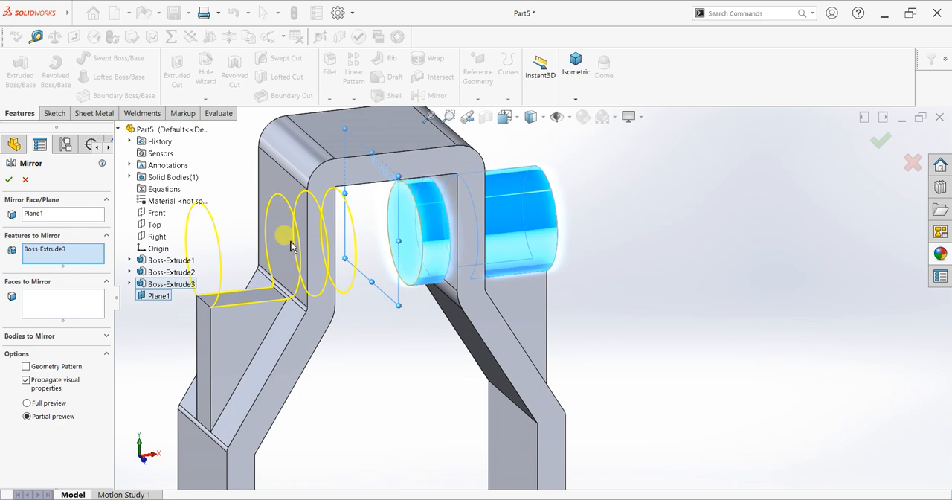
pyautogui.click(9, 179)
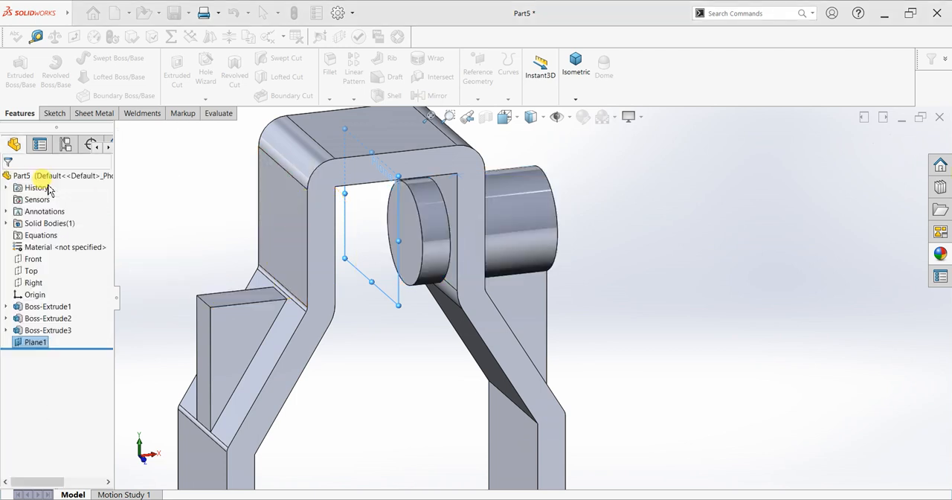
# Mirror the bracket's solid body about Plane1 with Merge solids enabled, and hide the plane
pyautogui.scroll(2, 424, 304)
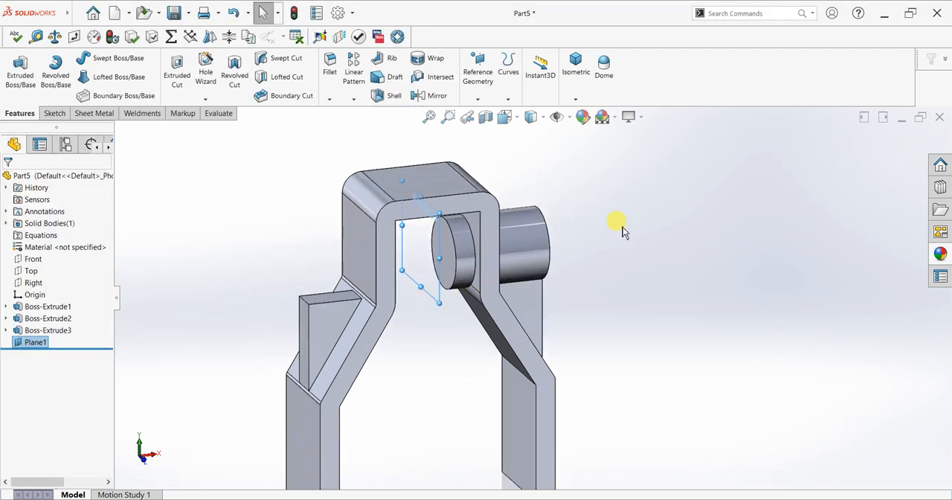
pyautogui.moveTo(623, 227)
pyautogui.mouseDown(button='middle')
pyautogui.moveTo(611, 228)
pyautogui.moveTo(622, 231)
pyautogui.mouseUp(button='middle')
pyautogui.scroll(-1, 561, 217)
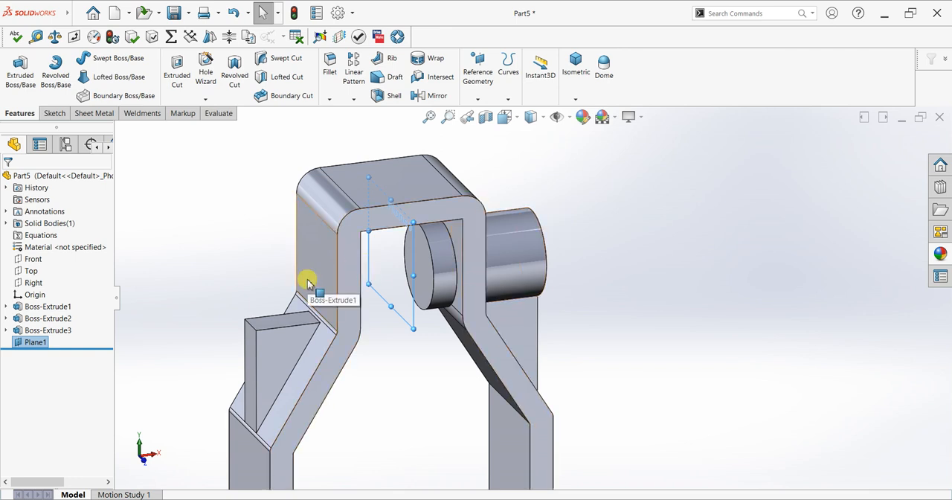
pyautogui.scroll(1, 307, 283)
pyautogui.click(717, 310)
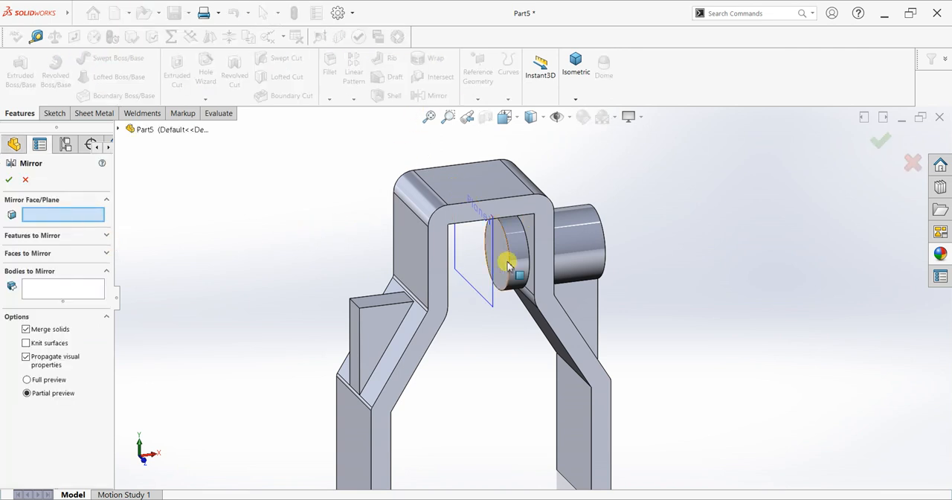
pyautogui.click(488, 282)
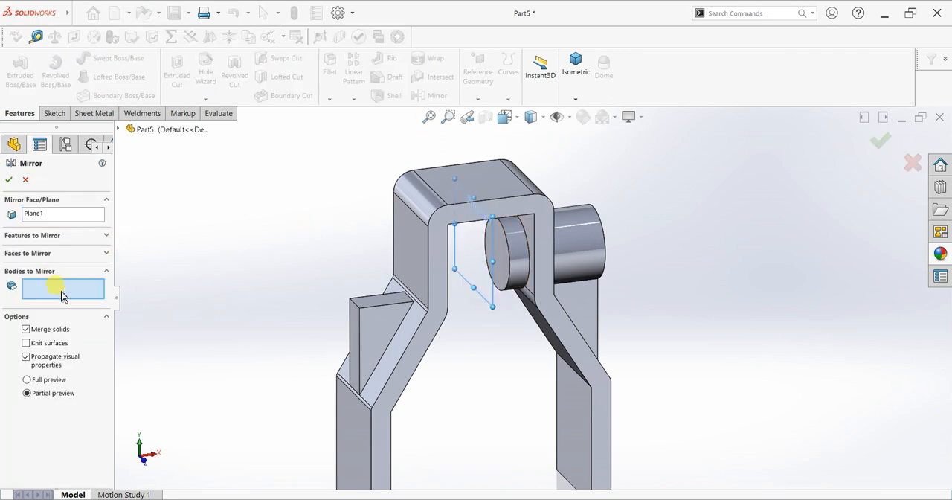
pyautogui.click(568, 242)
pyautogui.click(8, 179)
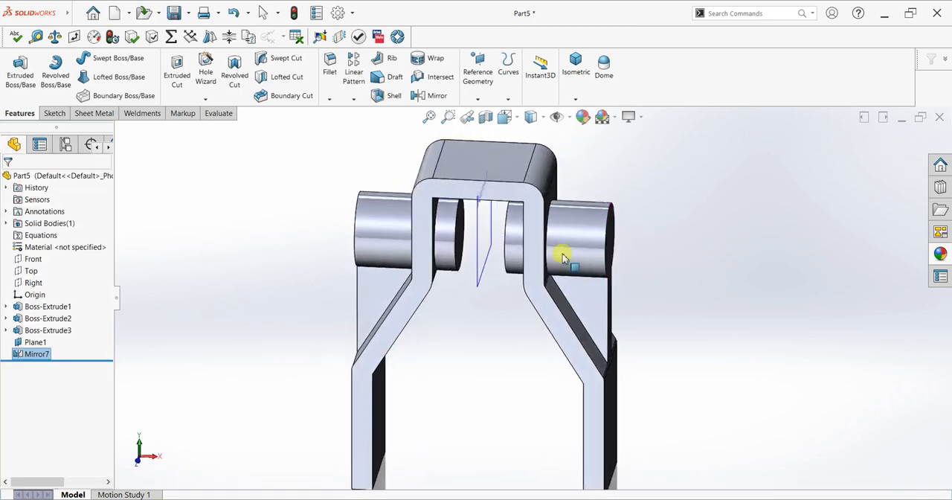
pyautogui.click(484, 245)
pyautogui.click(542, 220)
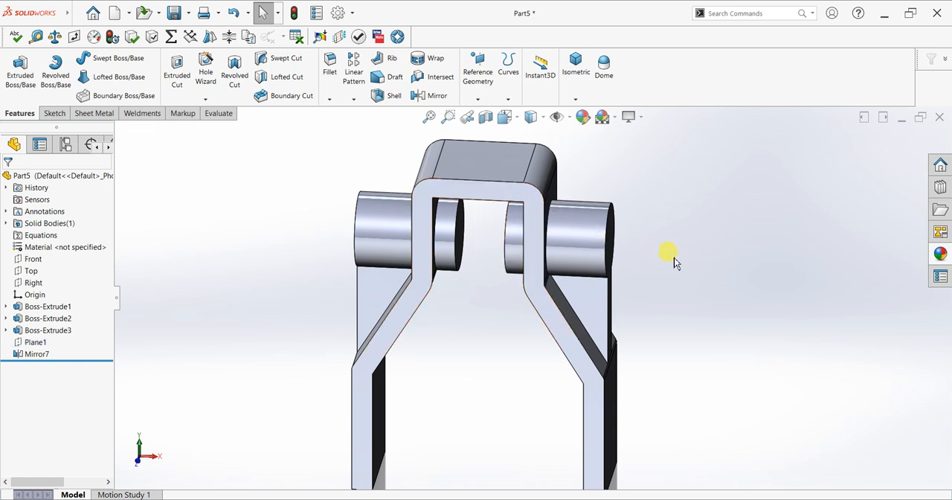
# Sketch a 12 mm diameter circle on the right boss's outer end face, concentric with the boss
pyautogui.moveTo(669, 255); pyautogui.dragTo(605, 250, button='middle')
pyautogui.click(577, 260)
pyautogui.hotkey('ctrl', '8')
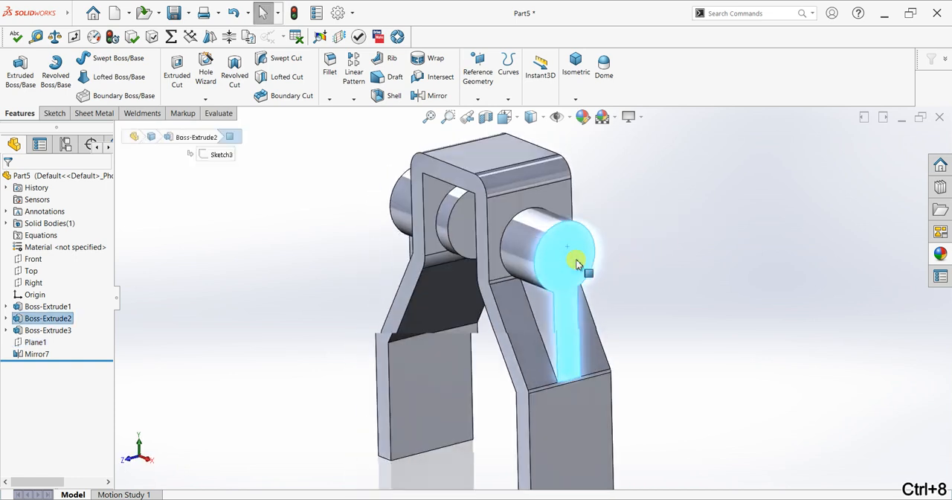
pyautogui.click(51, 113)
pyautogui.click(15, 71)
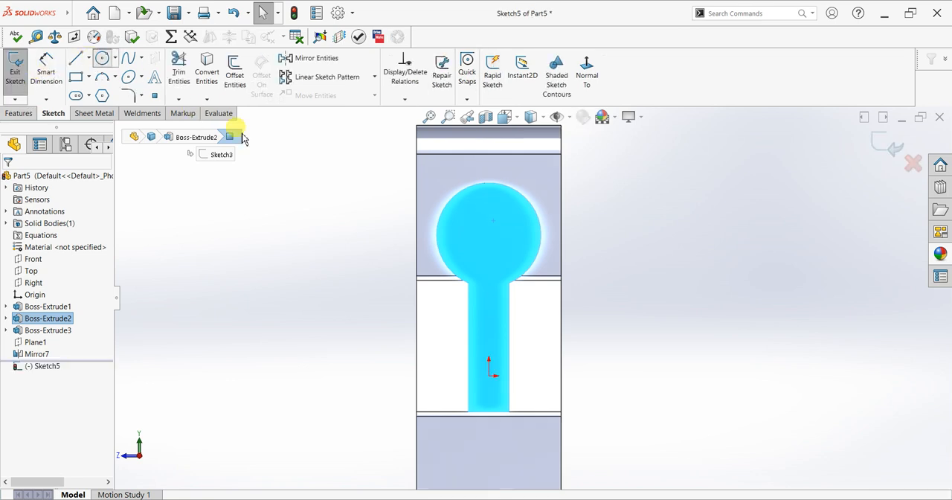
pyautogui.click(488, 235)
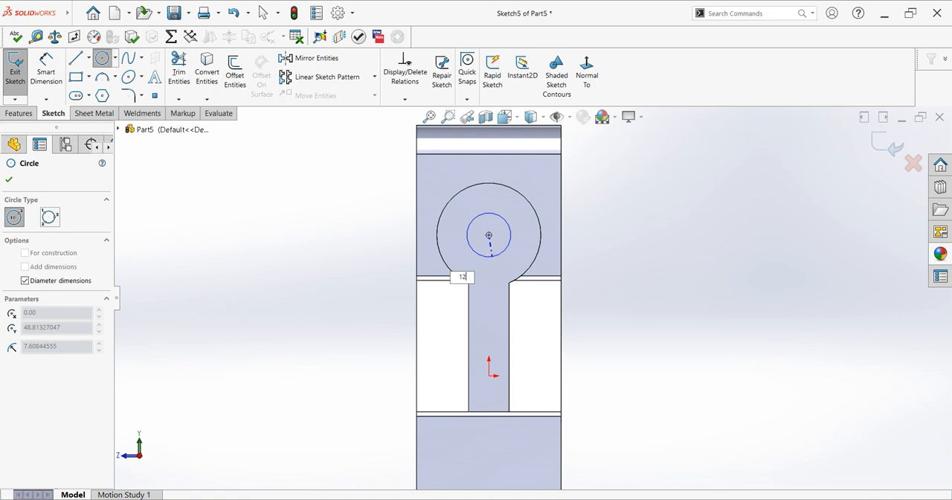
pyautogui.press('Return')
pyautogui.moveTo(416, 238); pyautogui.dragTo(503, 273, button='middle')
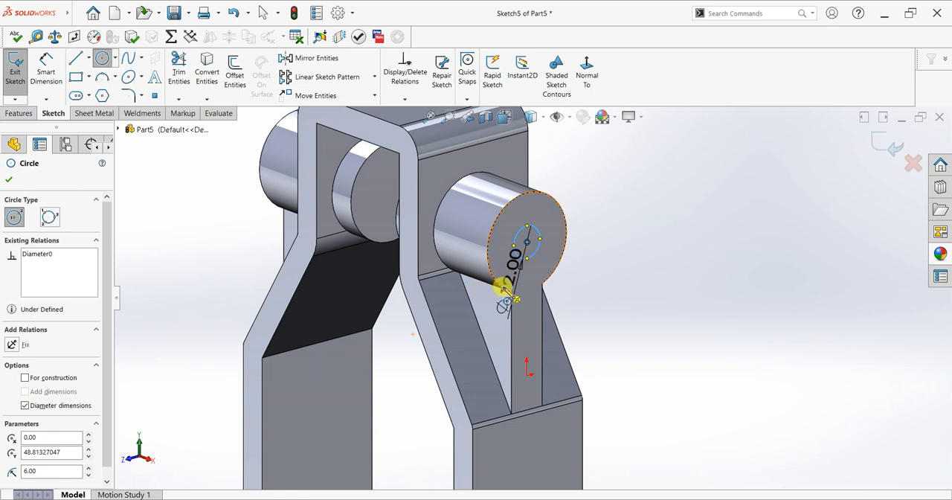
pyautogui.press('Escape')
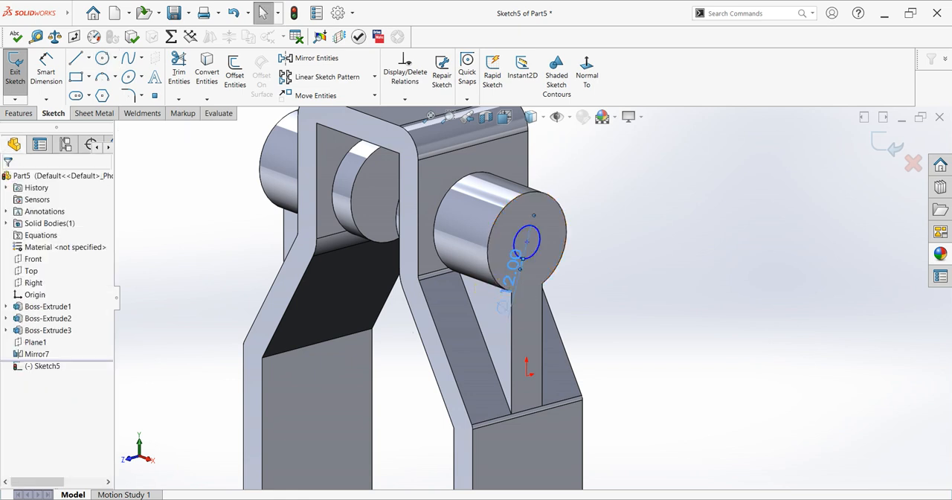
# Set the hole circle's diameter to 14 mm
pyautogui.doubleClick(515, 279)
pyautogui.write('6')
pyautogui.press('Return')
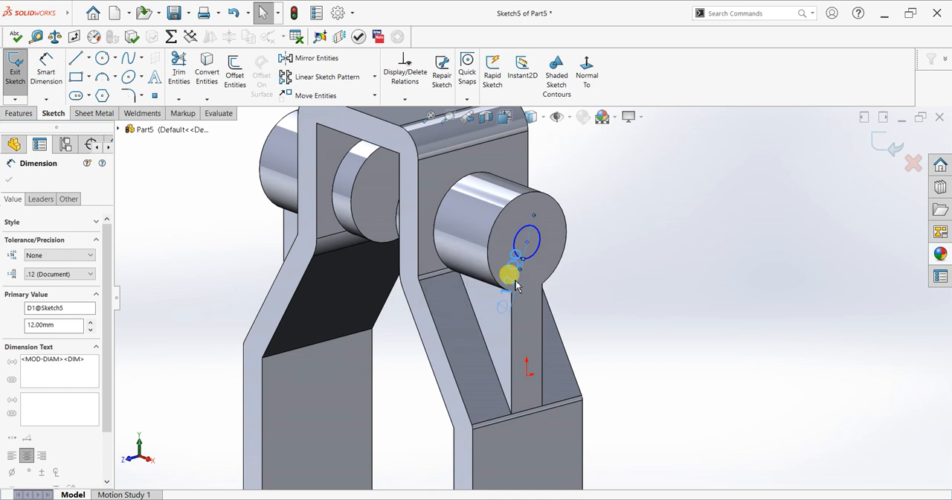
pyautogui.click(26, 145)
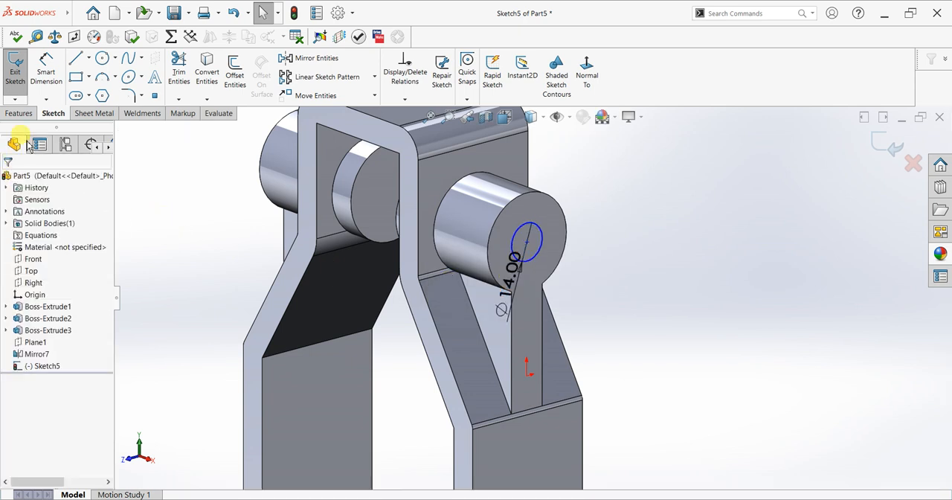
# Cut the circle Through All to make a hole across both cylindrical bosses
pyautogui.click(20, 113)
pyautogui.click(177, 71)
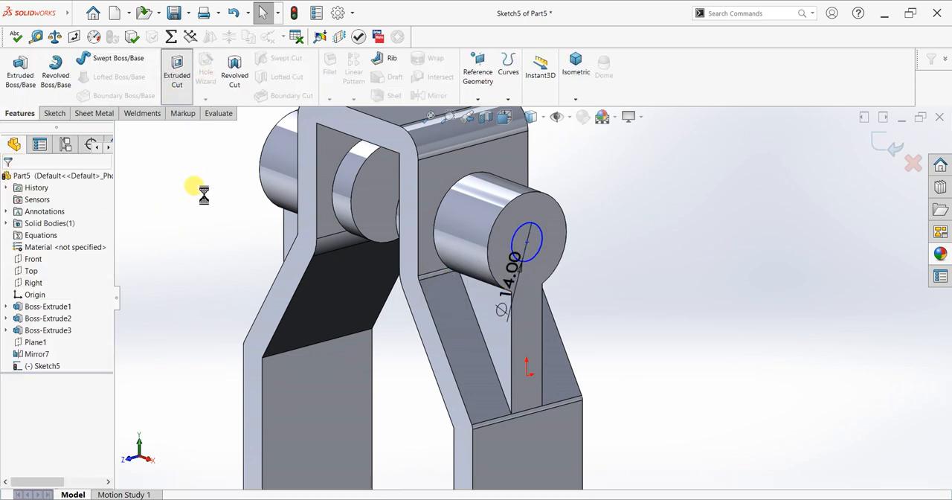
pyautogui.click(59, 247)
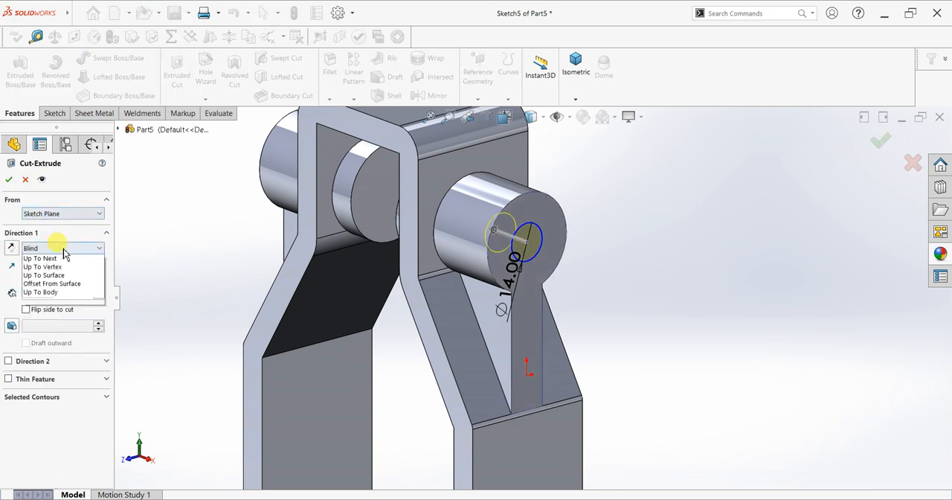
pyautogui.click(64, 261)
pyautogui.click(8, 179)
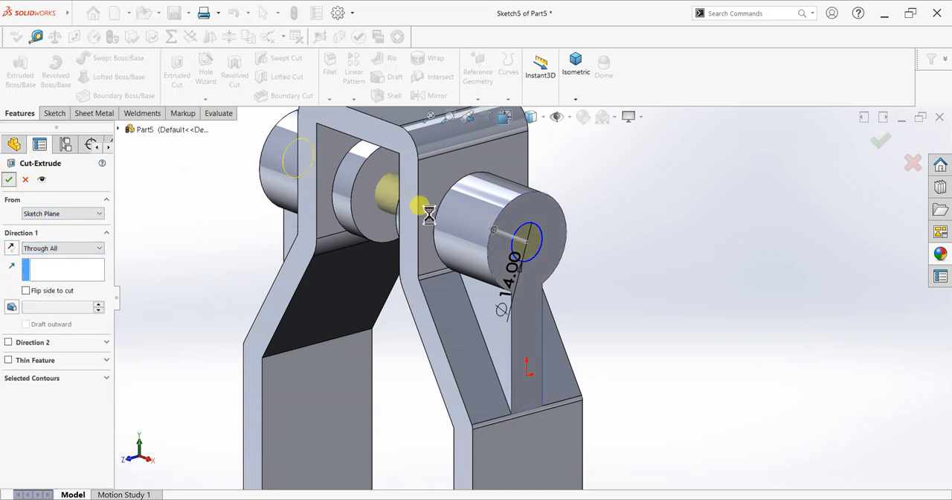
# Sketch a circle about 71 mm in diameter on the right leg's lower outer face, centered at the midpoint of its bottom edge
pyautogui.moveTo(433, 216); pyautogui.dragTo(558, 210, button='middle')
pyautogui.scroll(-3, 558, 210)
pyautogui.scroll(1, 565, 208)
pyautogui.scroll(-2, 457, 365)
pyautogui.moveTo(629, 382); pyautogui.dragTo(510, 430, button='middle')
pyautogui.click(458, 454)
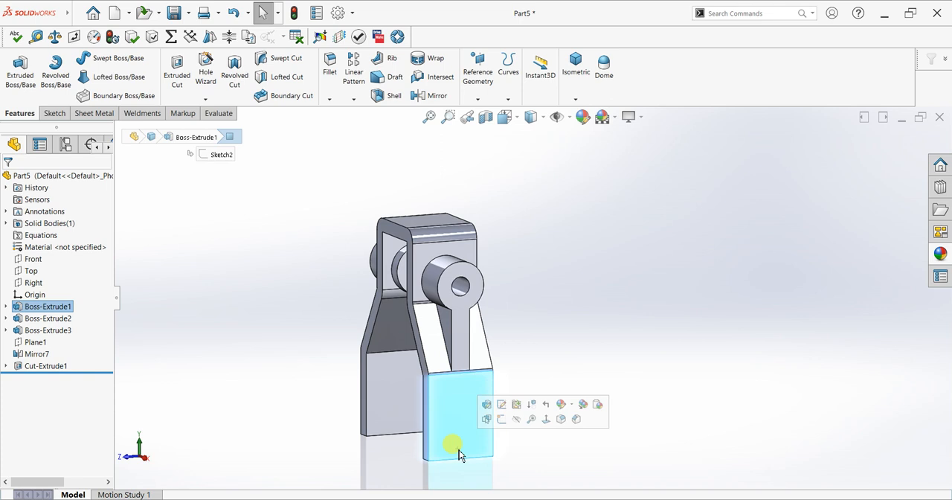
pyautogui.hotkey('ctrl', '8')
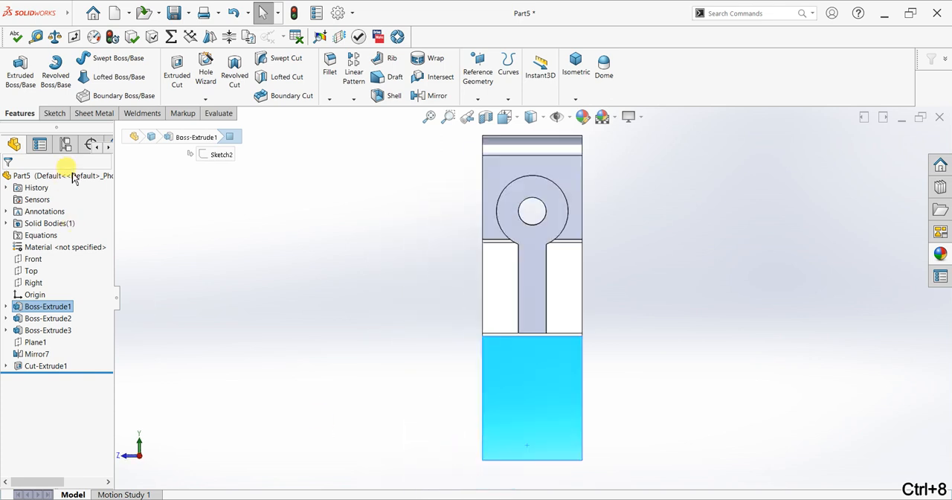
pyautogui.click(50, 114)
pyautogui.click(15, 75)
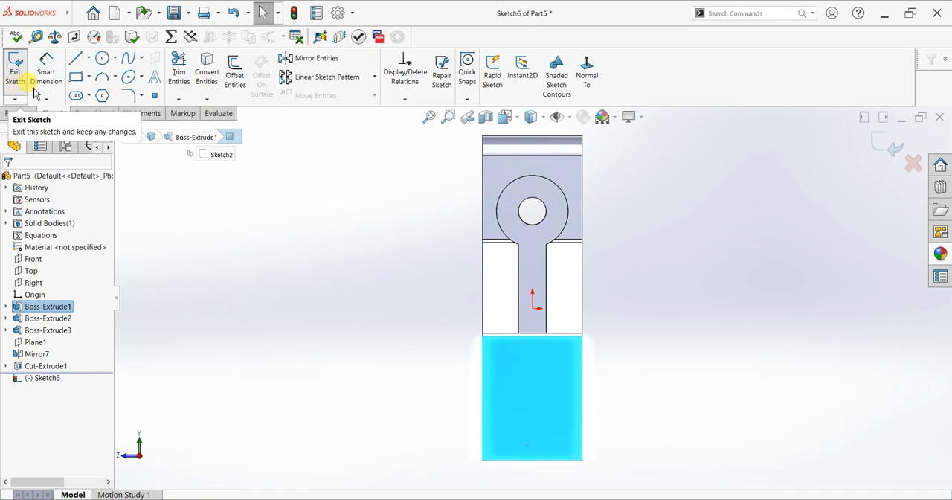
pyautogui.click(102, 58)
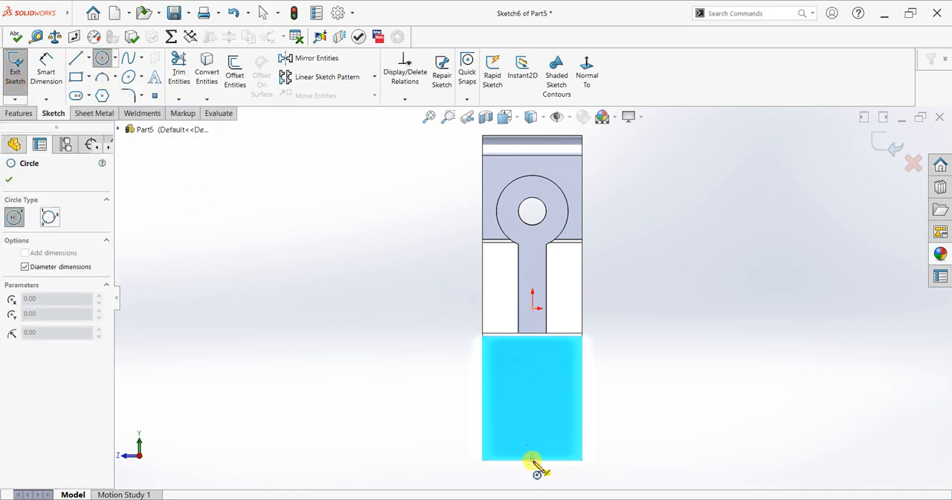
pyautogui.click(531, 459)
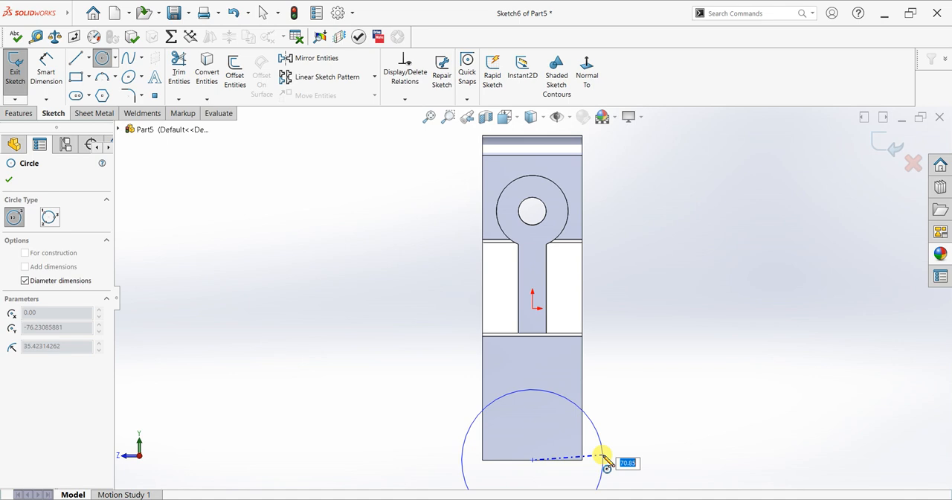
pyautogui.click(603, 455)
pyautogui.rightClick(642, 342)
pyautogui.click(650, 349)
pyautogui.scroll(2, 651, 351)
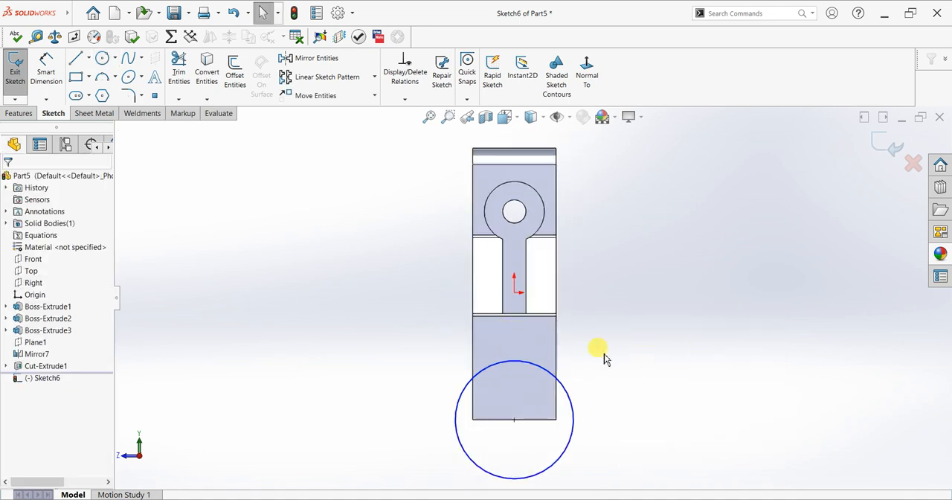
# Set the diameter of the circle on the right leg's lower face to 65 mm
pyautogui.click(47, 71)
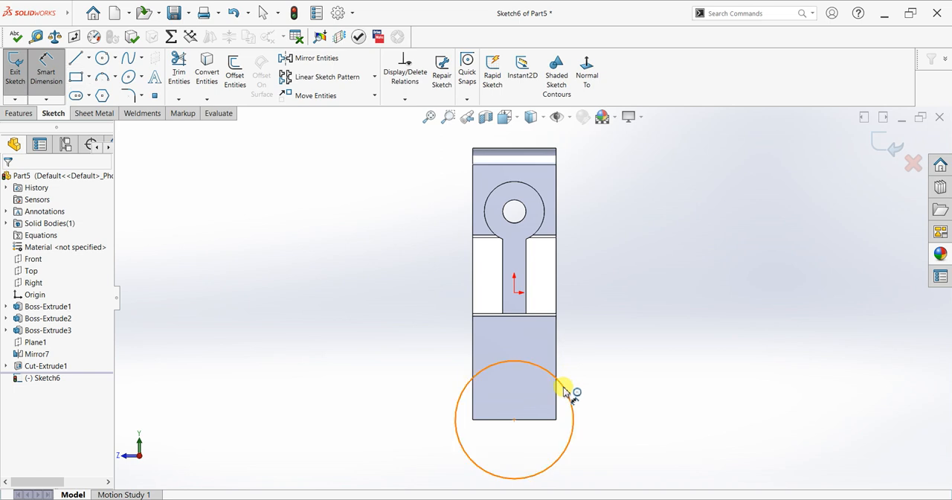
pyautogui.click(612, 425)
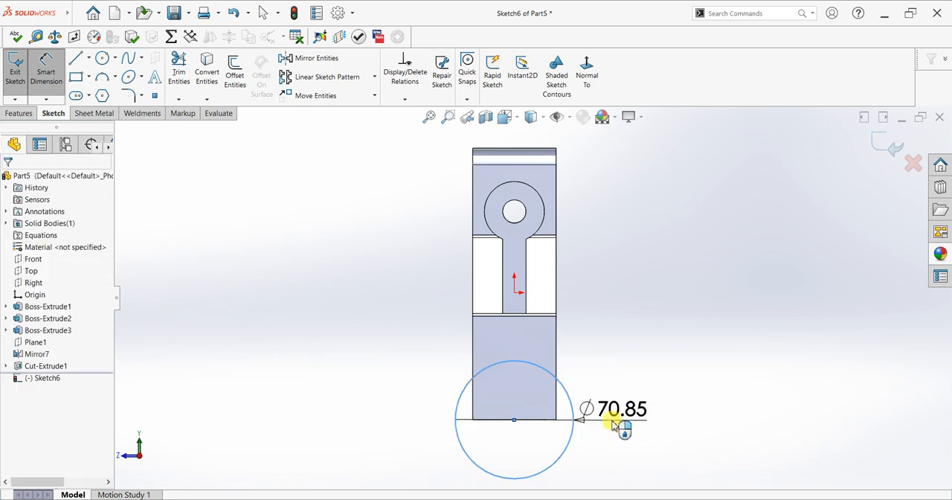
pyautogui.click(612, 425)
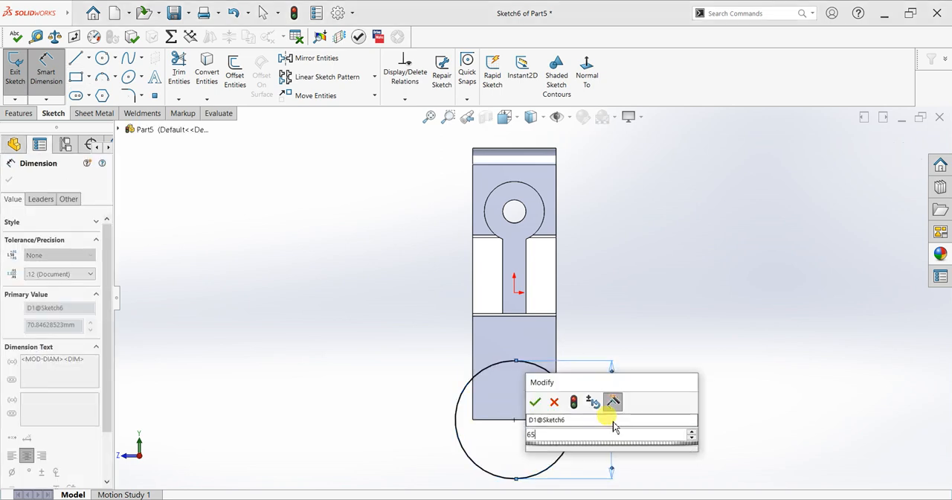
pyautogui.press('Return')
pyautogui.scroll(2, 495, 418)
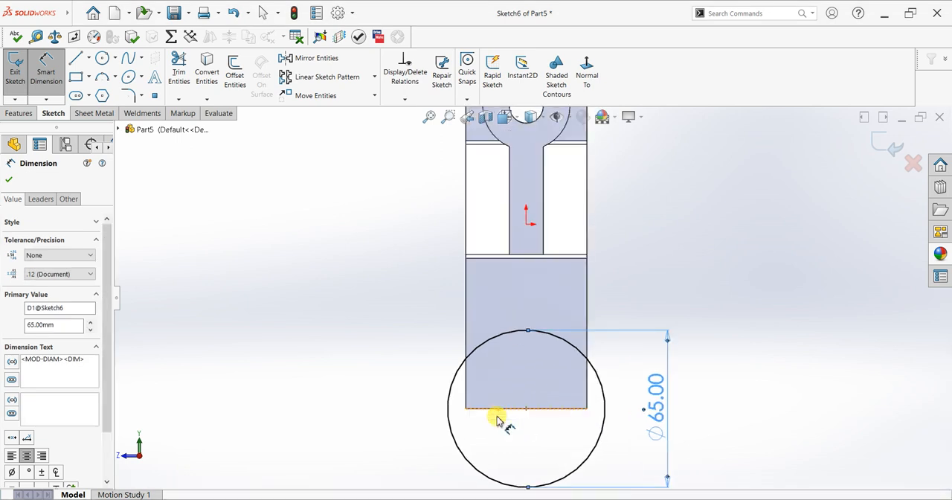
pyautogui.moveTo(482, 422)
pyautogui.mouseDown(button='middle')
pyautogui.moveTo(527, 423)
pyautogui.moveTo(542, 440)
pyautogui.moveTo(510, 440)
pyautogui.mouseUp(button='middle')
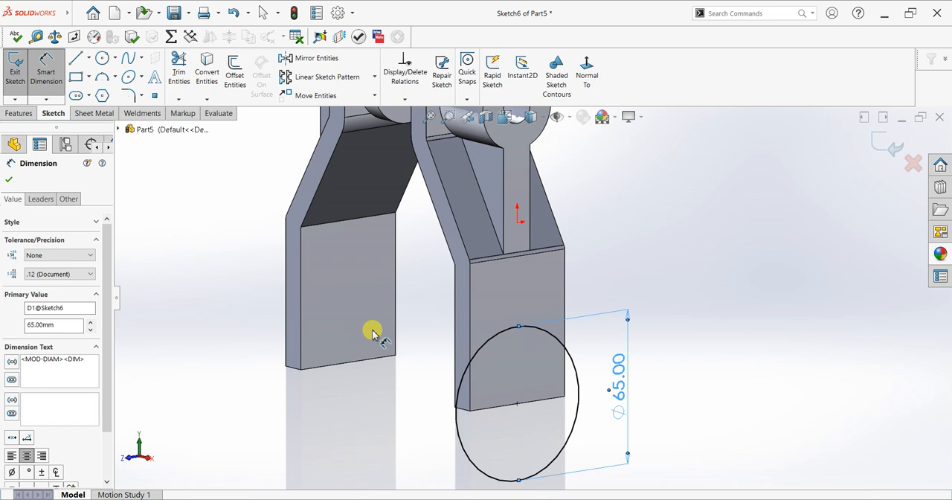
pyautogui.moveTo(374, 333); pyautogui.dragTo(402, 325, button='middle')
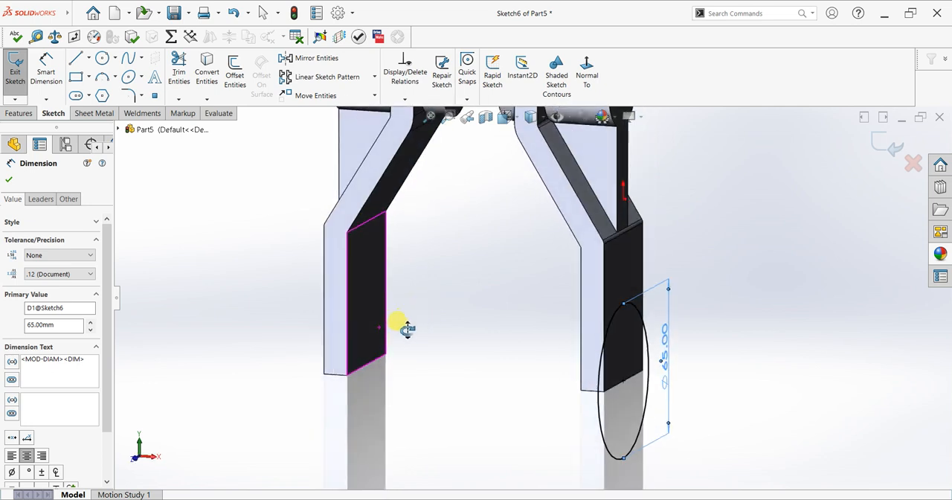
pyautogui.click(9, 180)
# Extrude the circle as a merged boss, 15 mm outward and 50 mm in the second direction toward the other leg
pyautogui.click(15, 71)
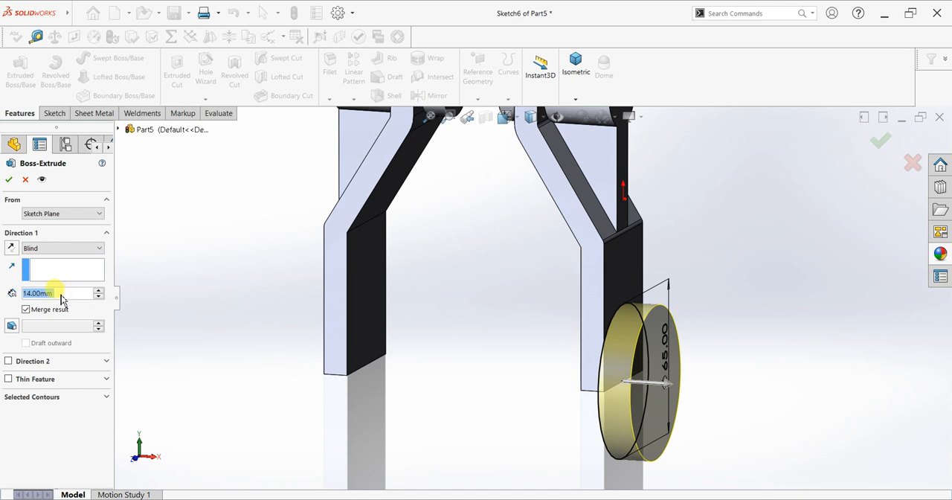
pyautogui.scroll(1, 71, 296)
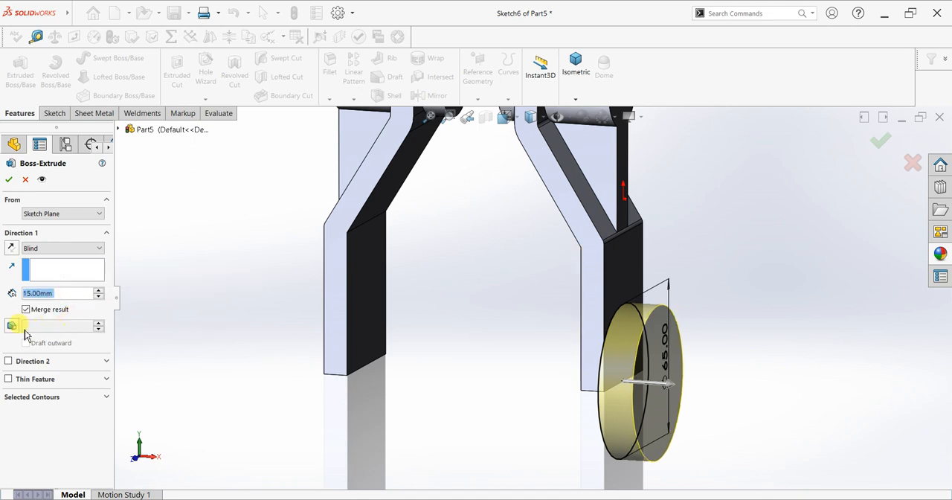
pyautogui.click(8, 361)
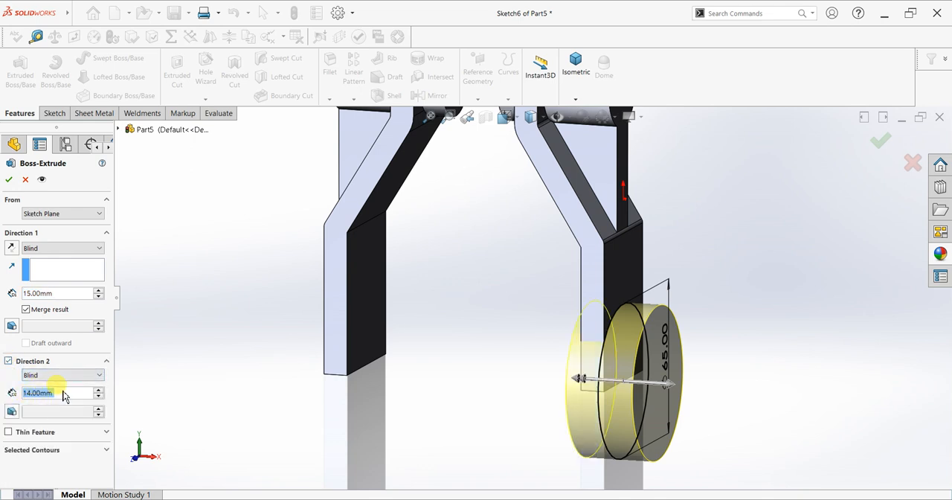
pyautogui.write('30')
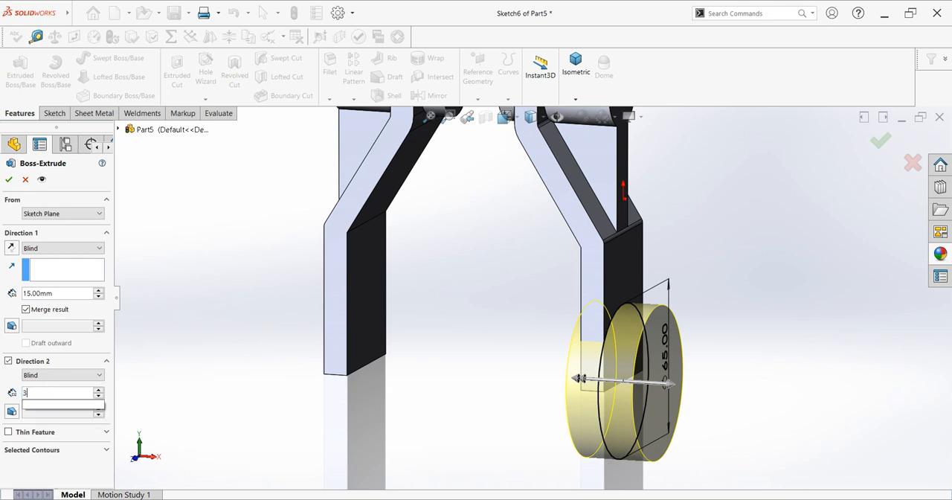
pyautogui.press('Return')
pyautogui.write('50')
pyautogui.press('Return')
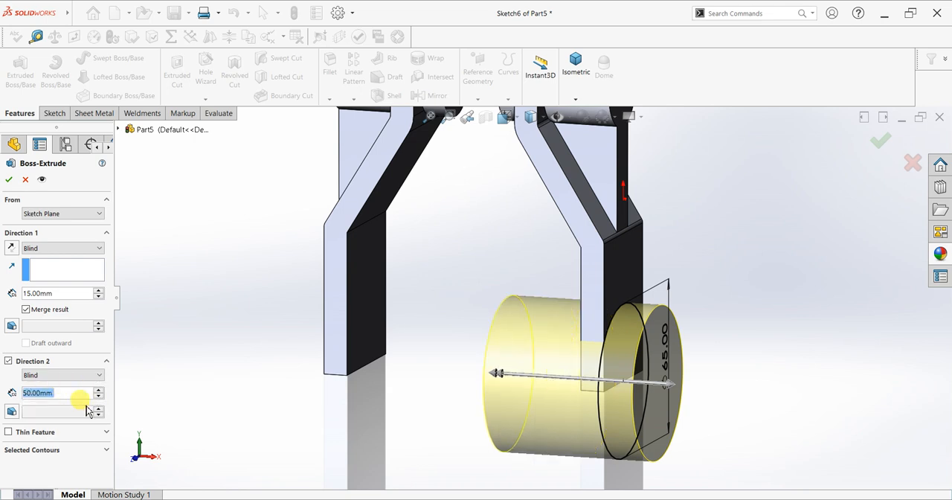
# Taper the second extrusion direction inward with a 25° draft and create the boss
pyautogui.click(12, 412)
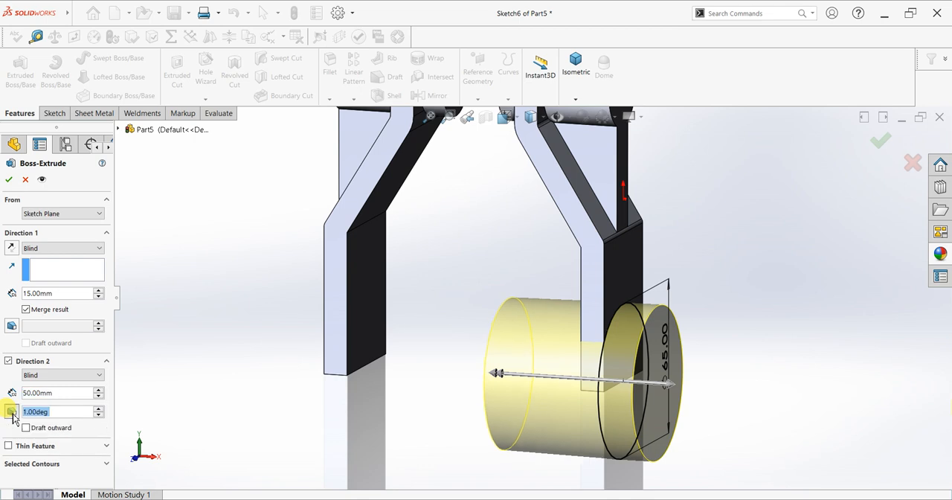
pyautogui.click(98, 408)
pyautogui.click(98, 408)
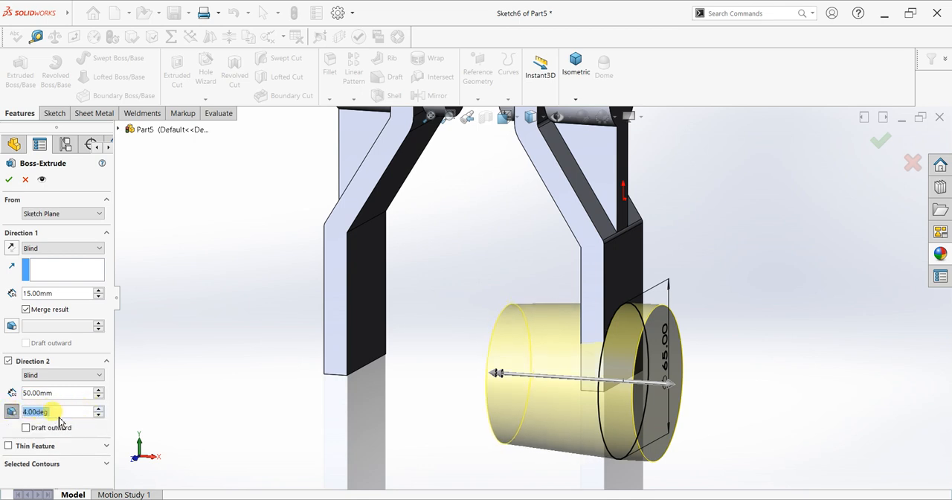
pyautogui.write('30')
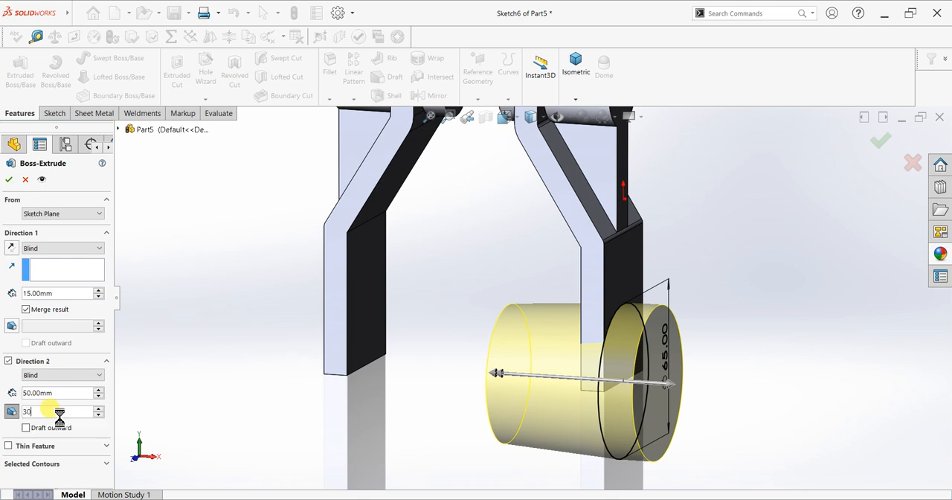
pyautogui.press('Return')
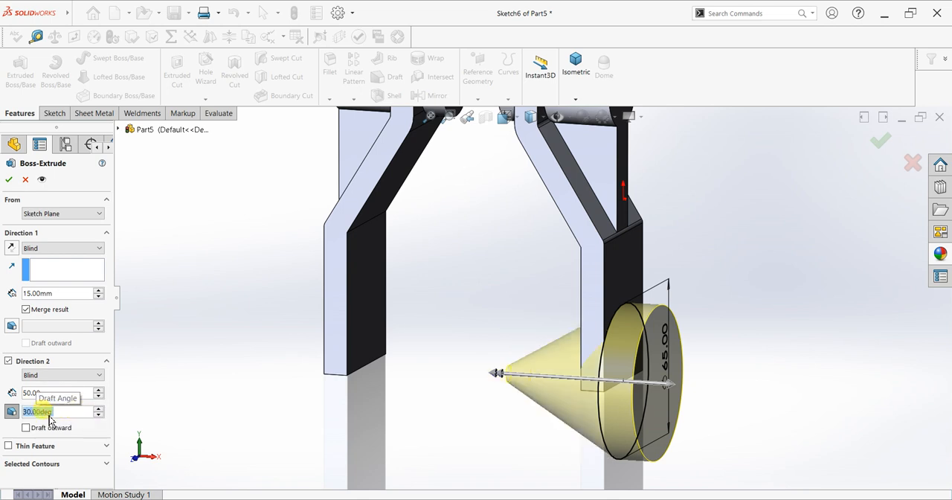
pyautogui.write('5')
pyautogui.press('BackSpace')
pyautogui.write('25')
pyautogui.press('Return')
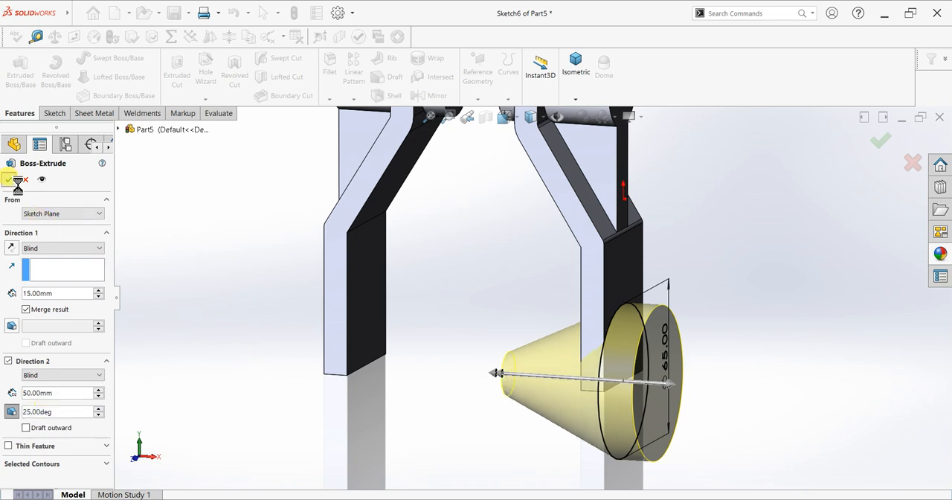
# Mirror the bracket body with its conical boss about Plane1, merging the solids
pyautogui.moveTo(777, 294)
pyautogui.mouseDown(button='middle')
pyautogui.moveTo(833, 299)
pyautogui.moveTo(813, 326)
pyautogui.moveTo(786, 298)
pyautogui.mouseUp(button='middle')
pyautogui.press('f')
pyautogui.moveTo(784, 255)
pyautogui.mouseDown(button='middle')
pyautogui.moveTo(759, 270)
pyautogui.moveTo(737, 251)
pyautogui.moveTo(772, 258)
pyautogui.moveTo(796, 278)
pyautogui.moveTo(808, 263)
pyautogui.moveTo(813, 269)
pyautogui.moveTo(786, 275)
pyautogui.moveTo(781, 263)
pyautogui.moveTo(789, 270)
pyautogui.mouseUp(button='middle')
pyautogui.scroll(2, 788, 270)
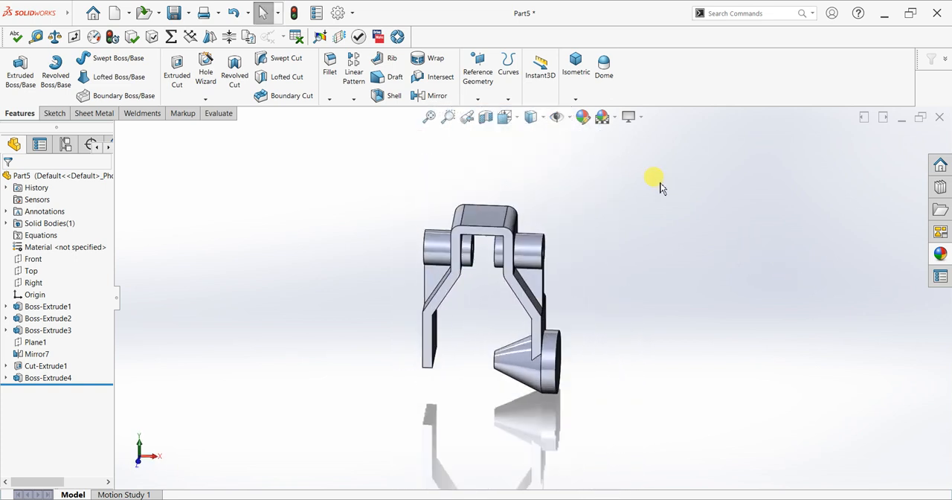
pyautogui.click(35, 342)
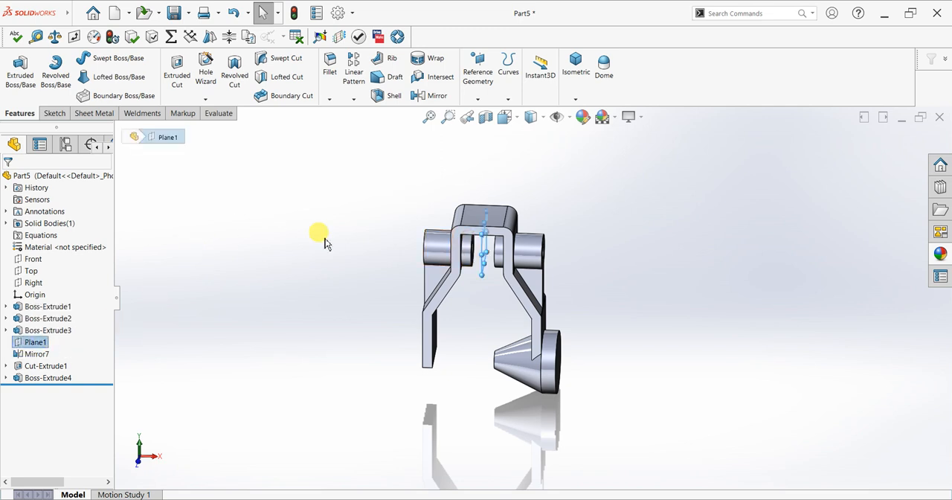
pyautogui.click(408, 99)
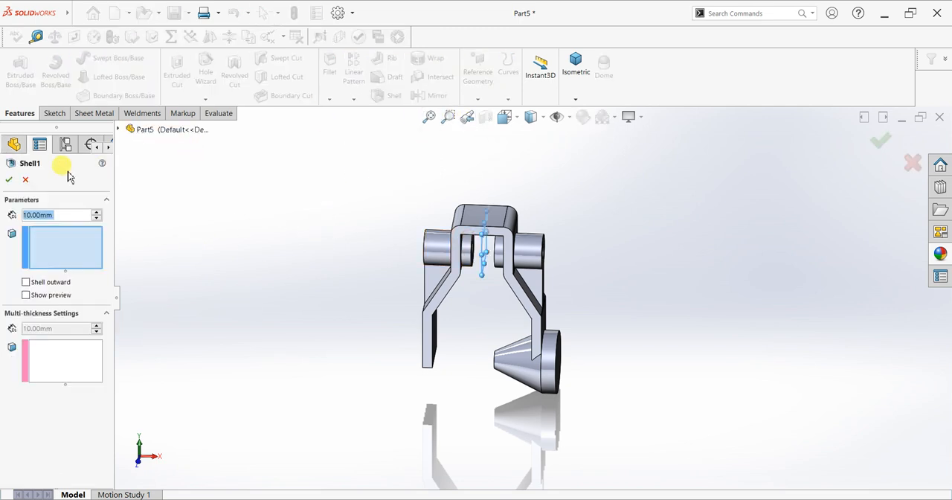
pyautogui.press('Escape')
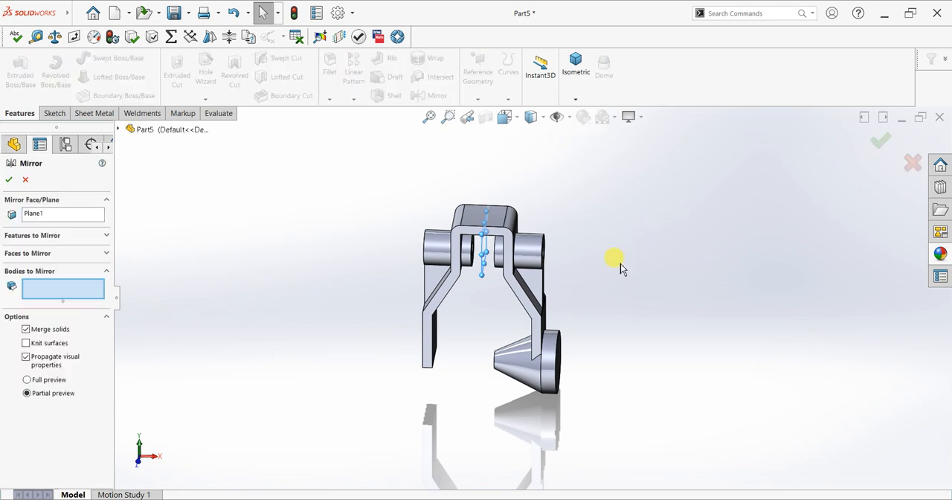
pyautogui.moveTo(609, 270); pyautogui.dragTo(598, 251, button='middle')
pyautogui.scroll(-3, 383, 303)
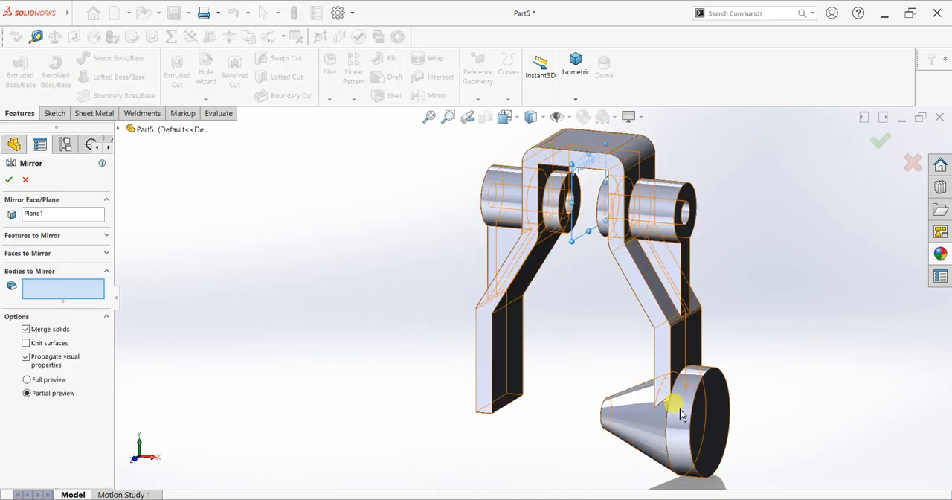
pyautogui.click(718, 416)
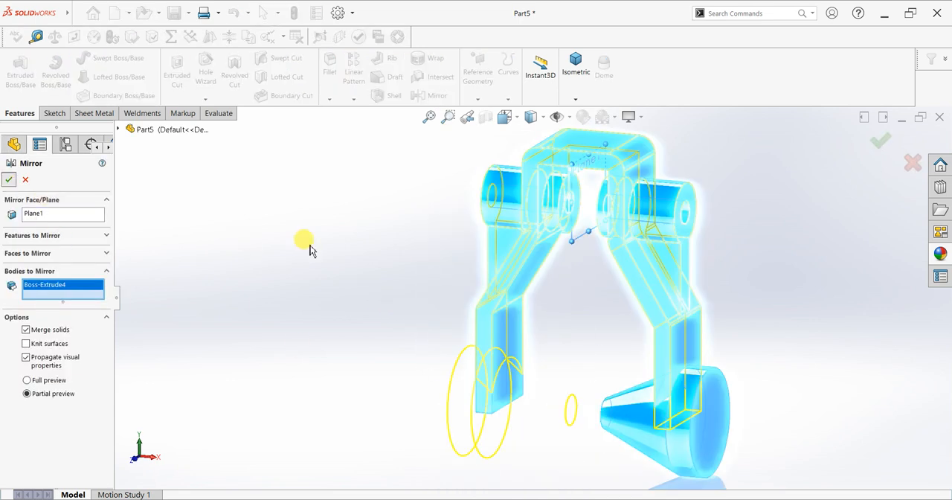
pyautogui.press('Return')
# Start a sketch on the right cone's small end face and offset its circular edge 5 mm inward
pyautogui.moveTo(365, 290); pyautogui.dragTo(447, 330, button='middle')
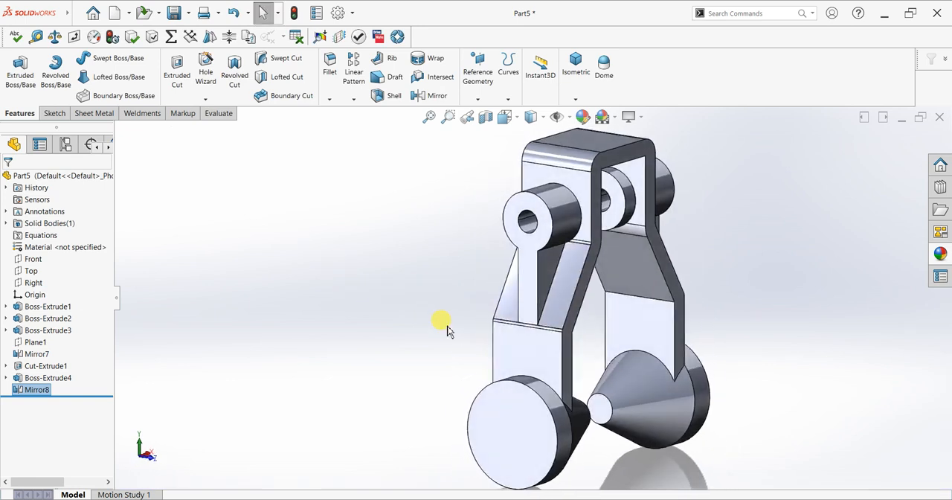
pyautogui.click(601, 407)
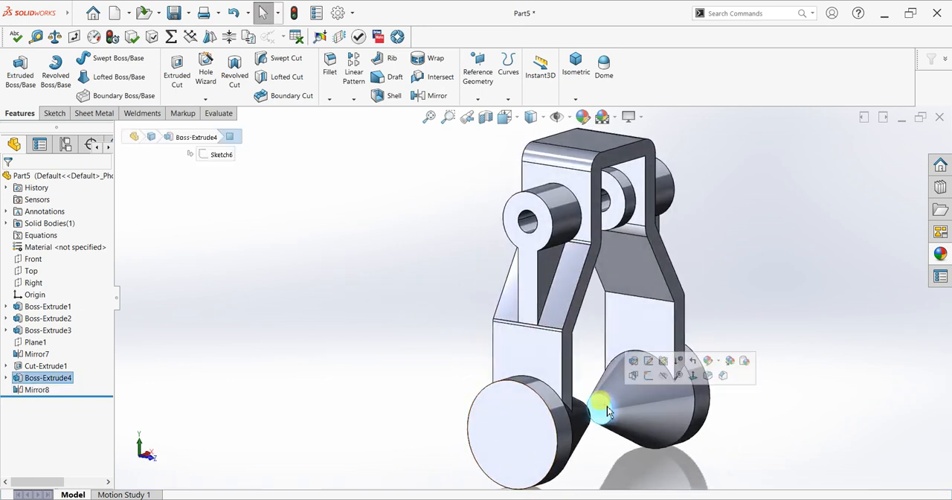
pyautogui.click(649, 378)
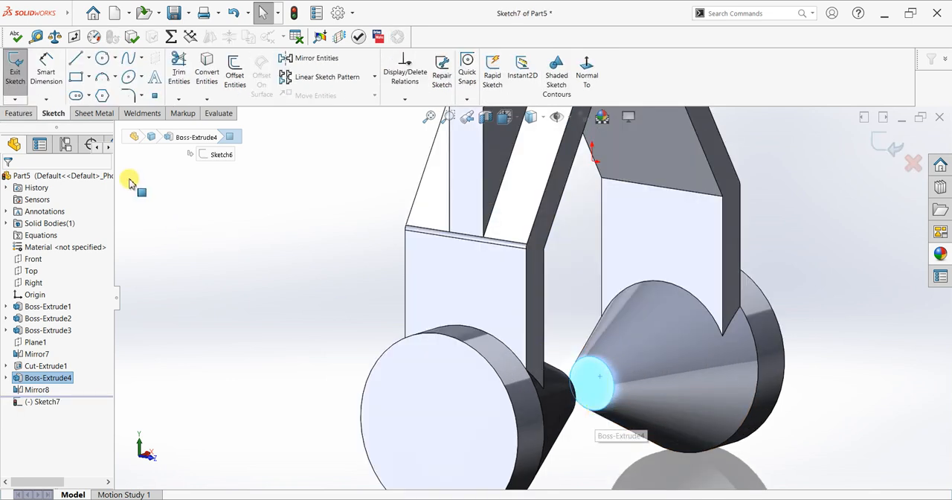
pyautogui.click(235, 74)
pyautogui.scroll(-3, 602, 379)
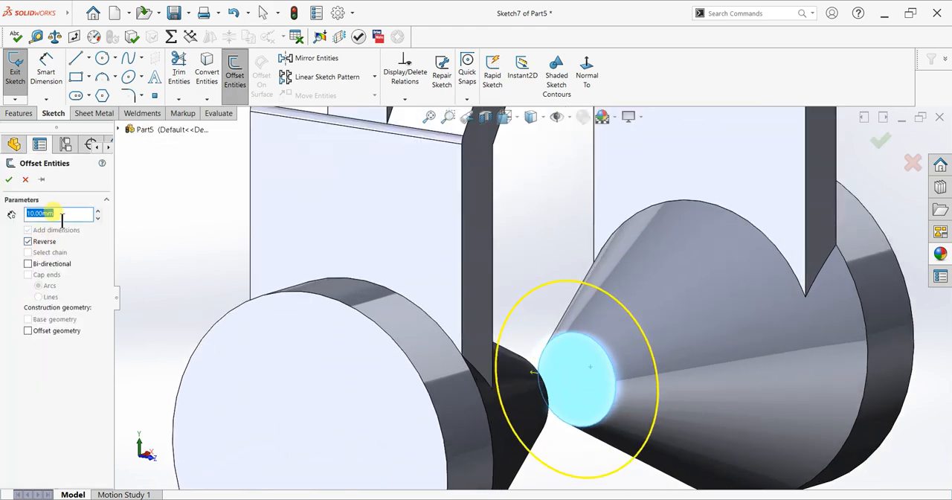
pyautogui.write('5')
pyautogui.press('Return')
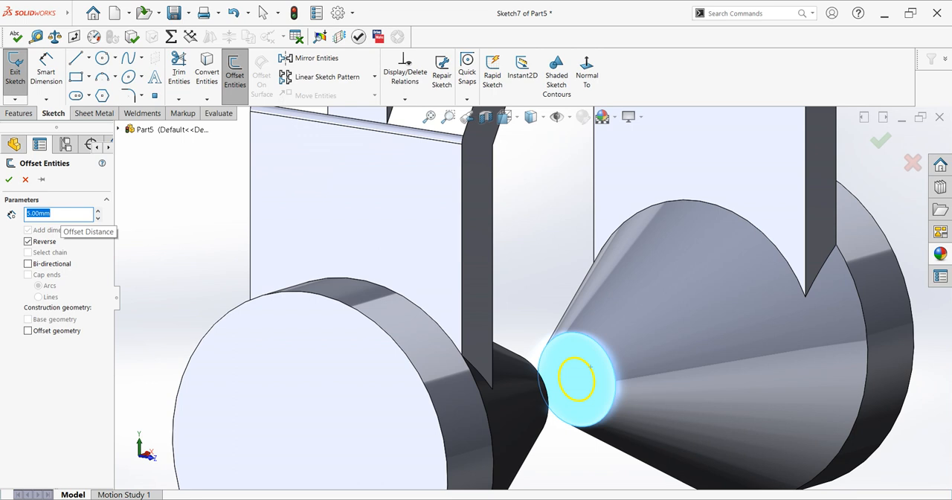
pyautogui.click(9, 179)
# Cut the offset circle Mid Plane to a depth of 10000 mm, making a hole through both conical bosses
pyautogui.click(18, 113)
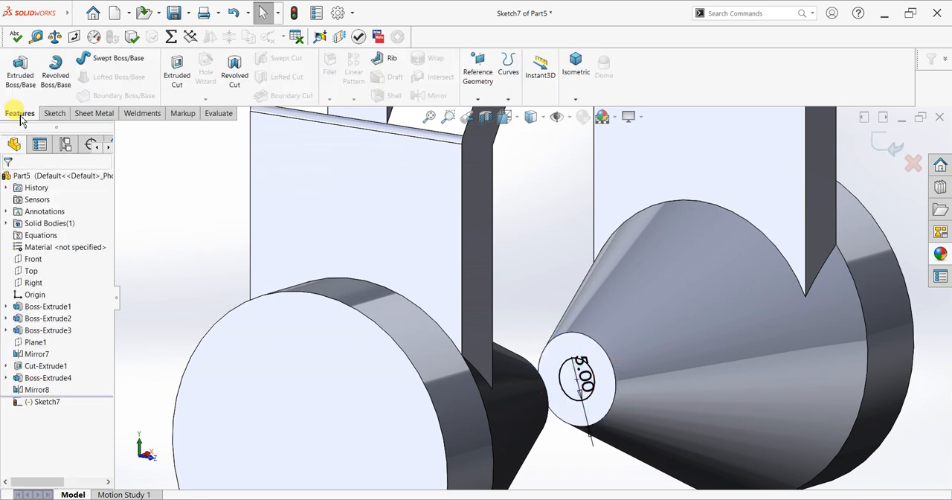
pyautogui.click(177, 78)
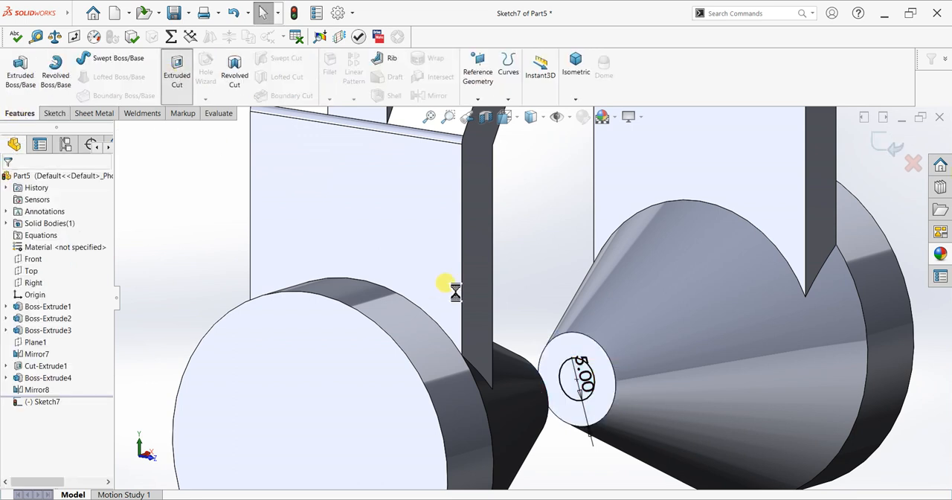
pyautogui.click(59, 249)
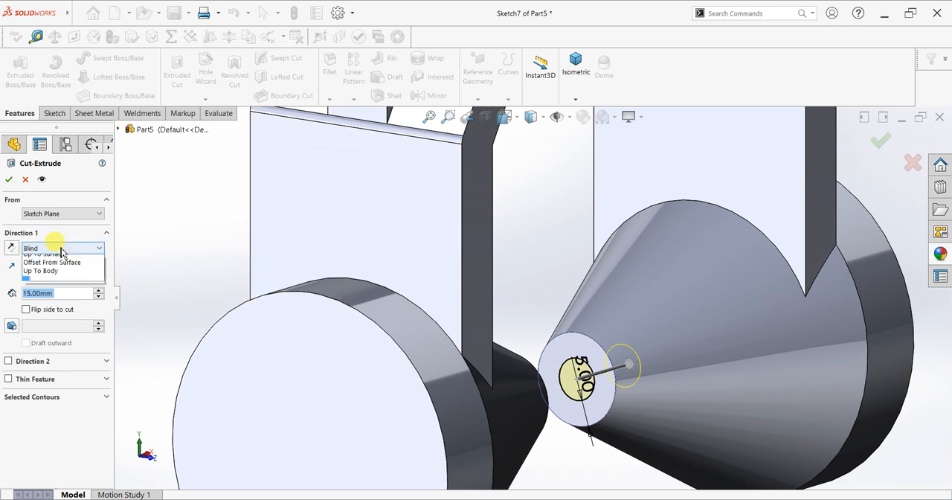
pyautogui.click(62, 253)
pyautogui.click(62, 251)
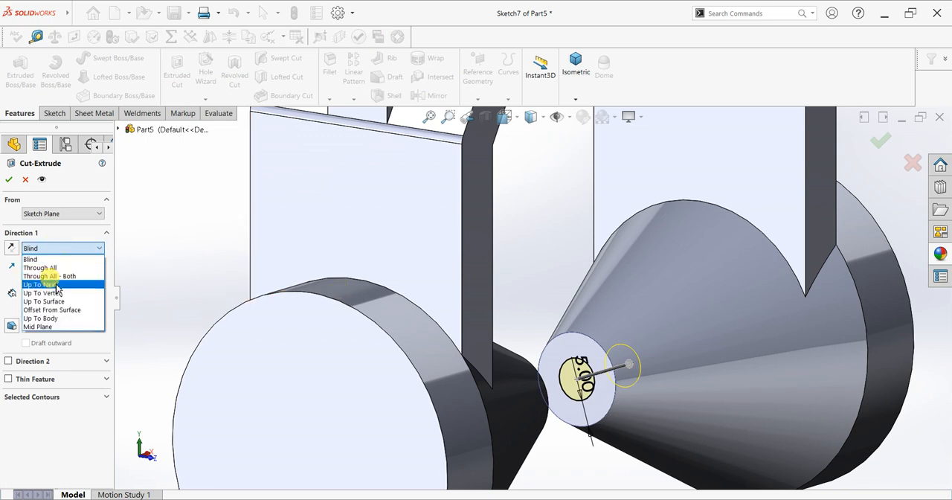
pyautogui.click(63, 321)
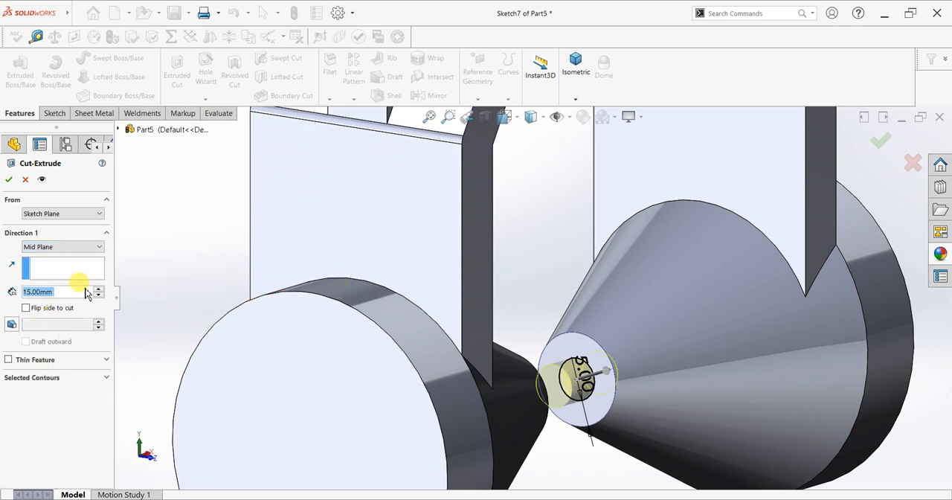
pyautogui.write('100')
pyautogui.press('Return')
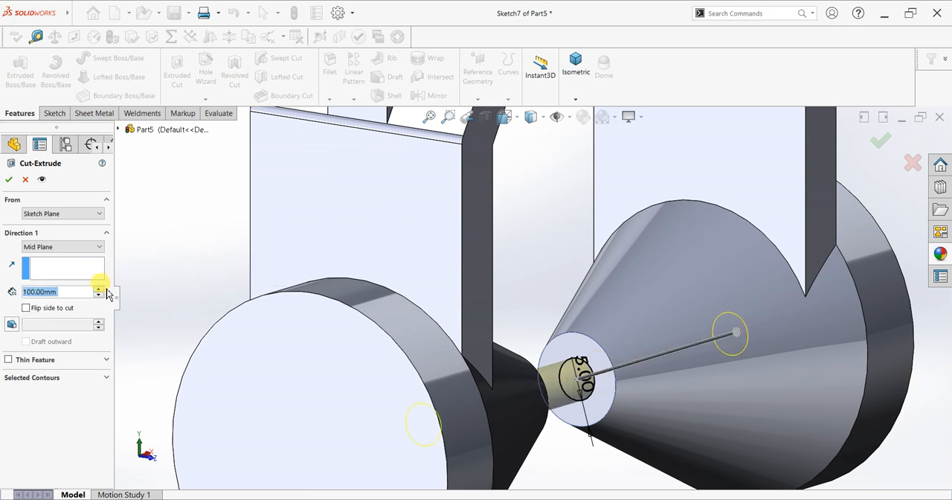
pyautogui.write('10000')
pyautogui.press('Return')
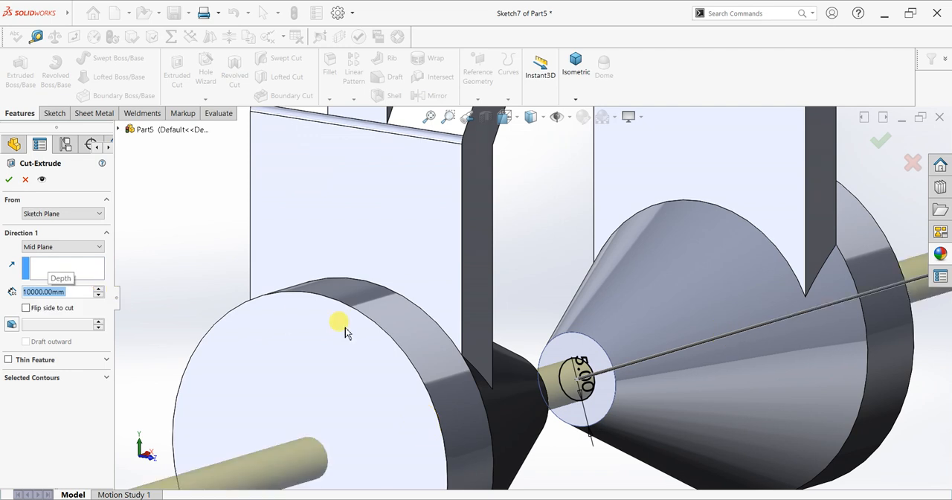
pyautogui.scroll(3, 344, 332)
pyautogui.click(10, 179)
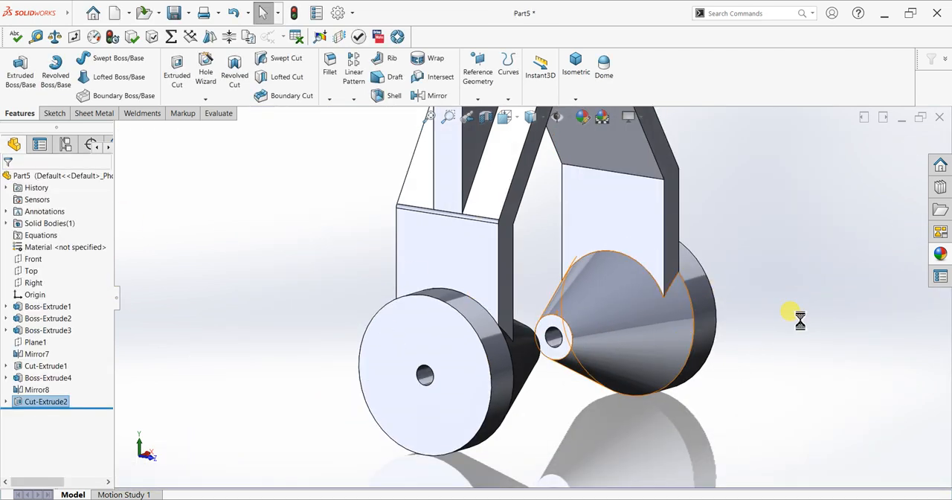
# Sketch a 50 mm diameter circle on the bracket's top face, centred on the origin and reaching the face's edge
pyautogui.scroll(4, 773, 312)
pyautogui.moveTo(761, 304); pyautogui.dragTo(581, 216, button='middle')
pyautogui.scroll(-3, 612, 319)
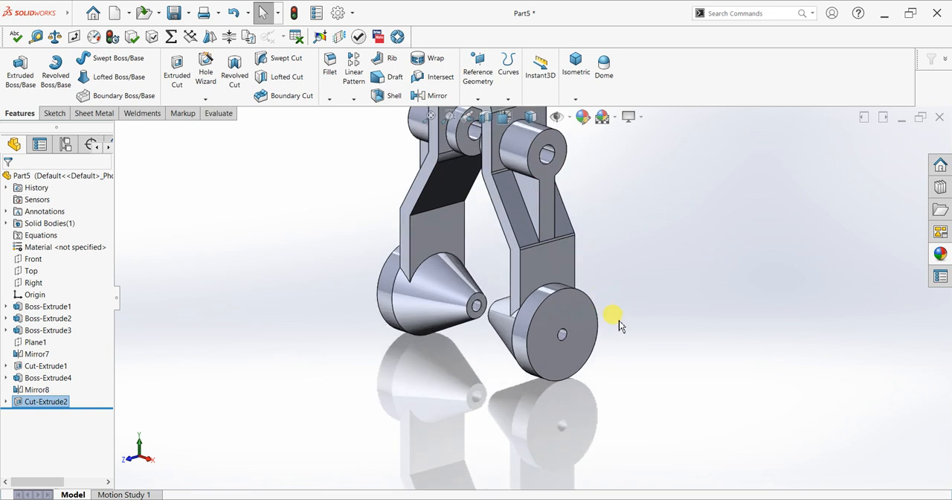
pyautogui.scroll(3, 520, 163)
pyautogui.moveTo(520, 164); pyautogui.dragTo(518, 182, button='middle')
pyautogui.scroll(-3, 518, 182)
pyautogui.click(502, 223)
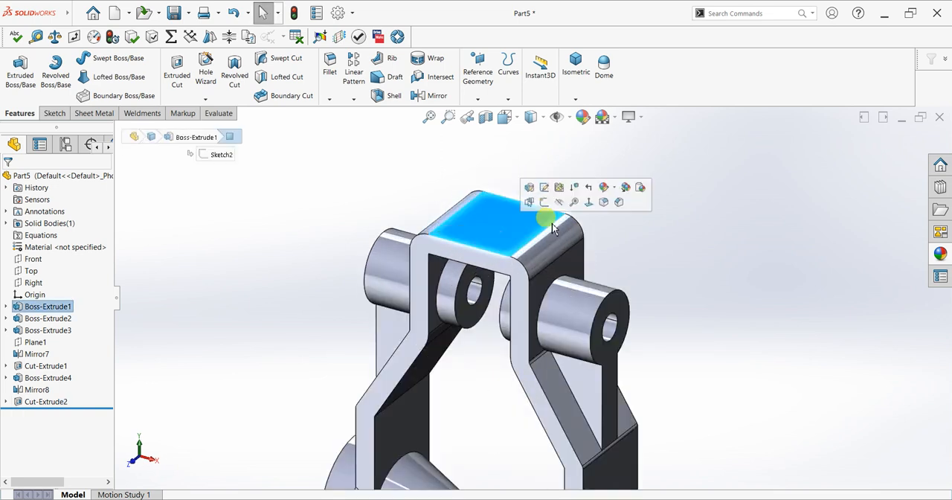
pyautogui.click(546, 205)
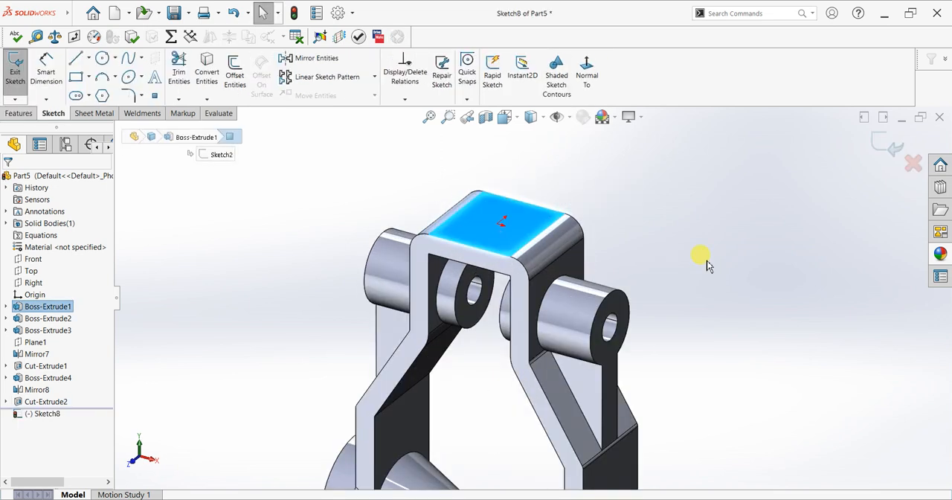
pyautogui.hotkey('ctrl', '8')
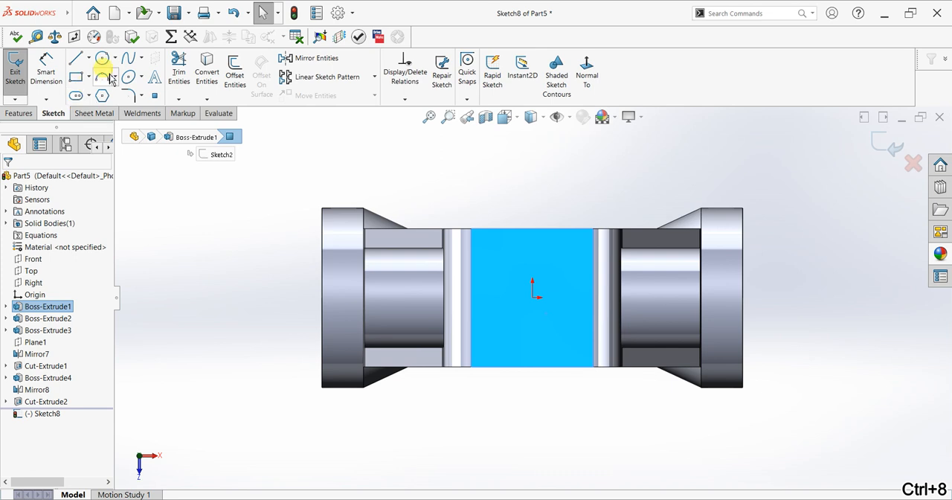
pyautogui.click(532, 299)
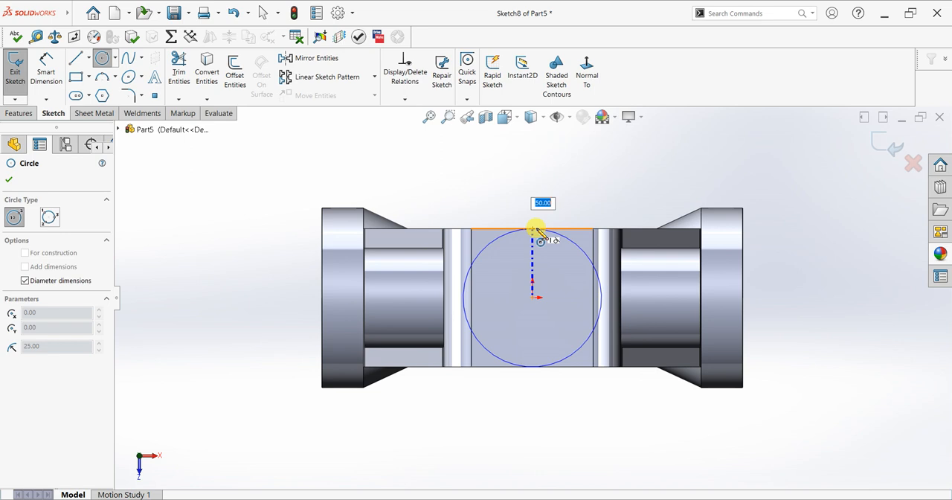
pyautogui.click(534, 228)
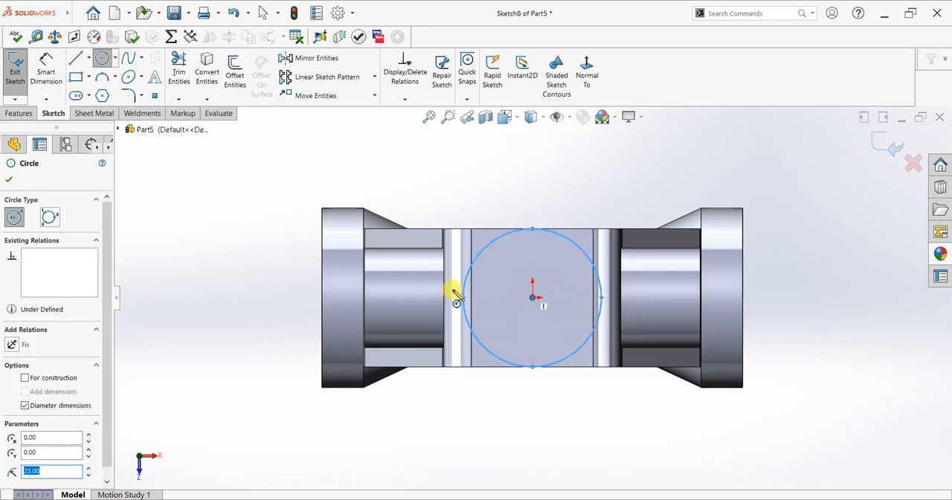
pyautogui.click(9, 180)
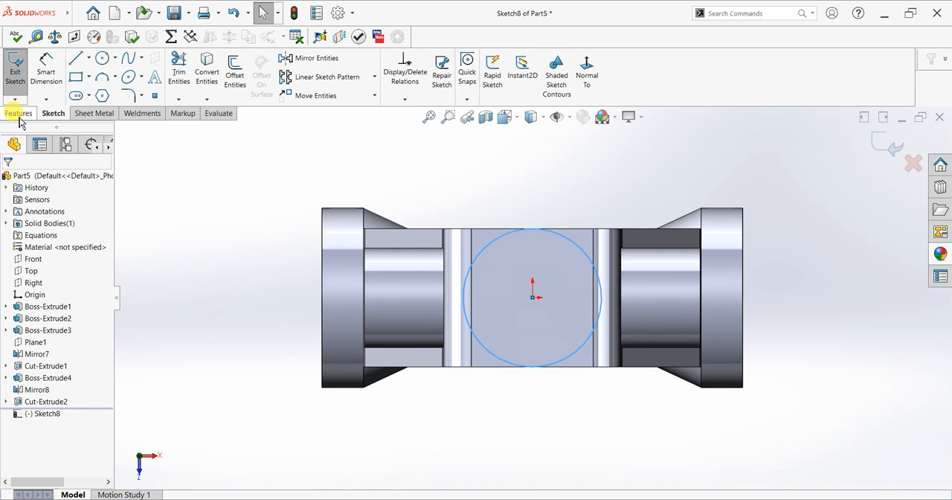
# Extrude the circle upward 20 mm Blind as a cylindrical boss on the bracket's top face
pyautogui.click(18, 113)
pyautogui.click(20, 70)
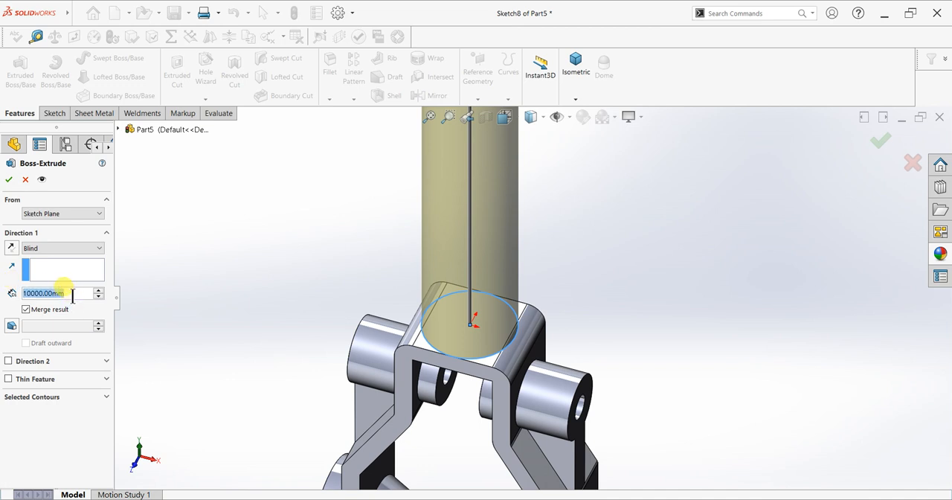
pyautogui.write('20')
pyautogui.press('Return')
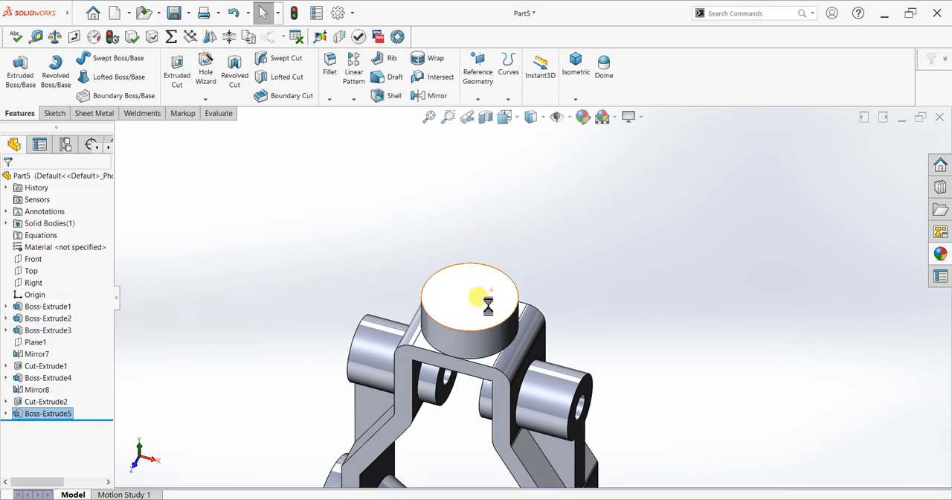
# Start a sketch on the cylindrical boss's top face and draw an origin-centred hexagon about 25 mm across flats
pyautogui.click(487, 304)
pyautogui.click(533, 278)
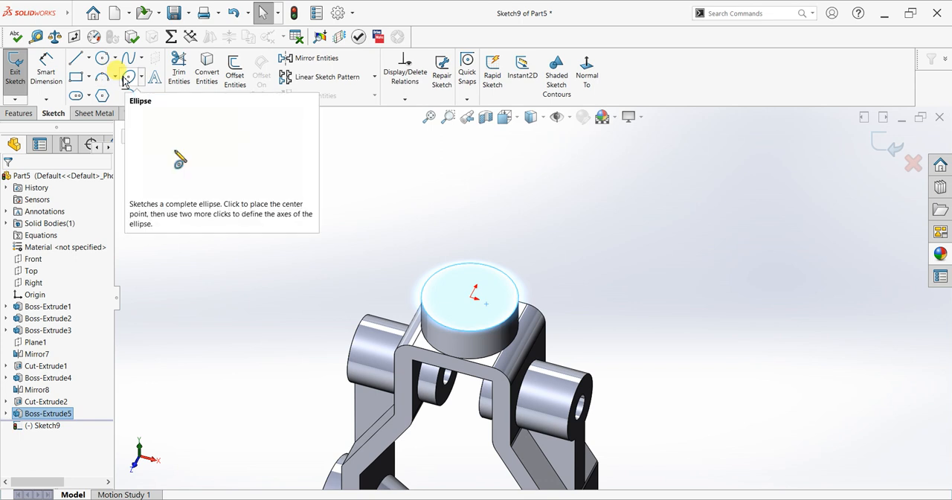
pyautogui.click(102, 95)
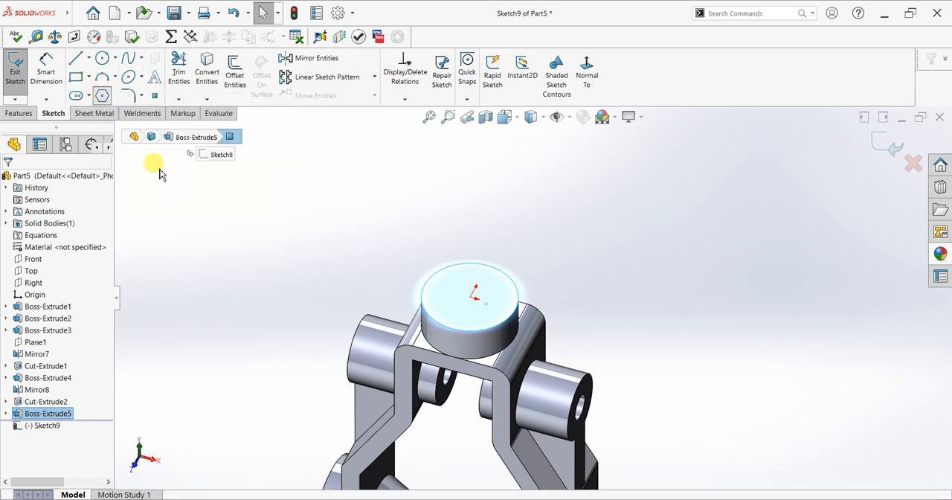
pyautogui.click(470, 297)
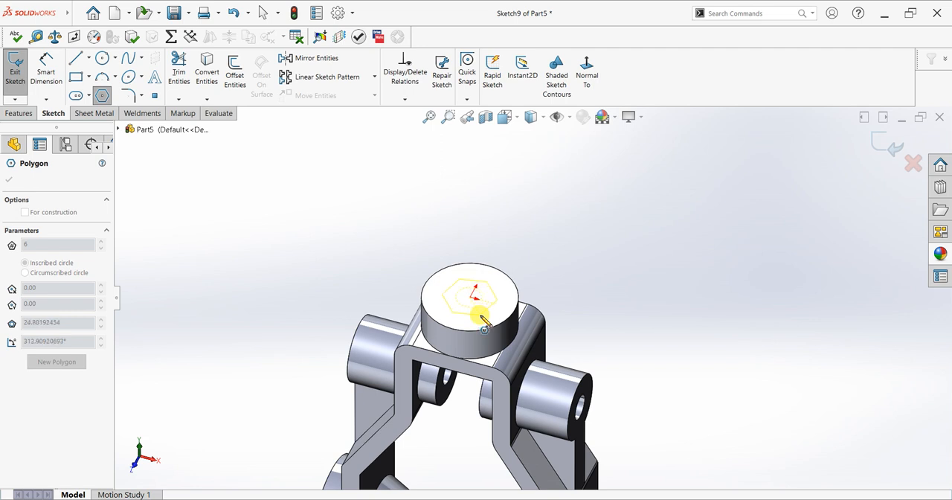
pyautogui.click(482, 321)
pyautogui.press('Escape')
pyautogui.scroll(-2, 512, 269)
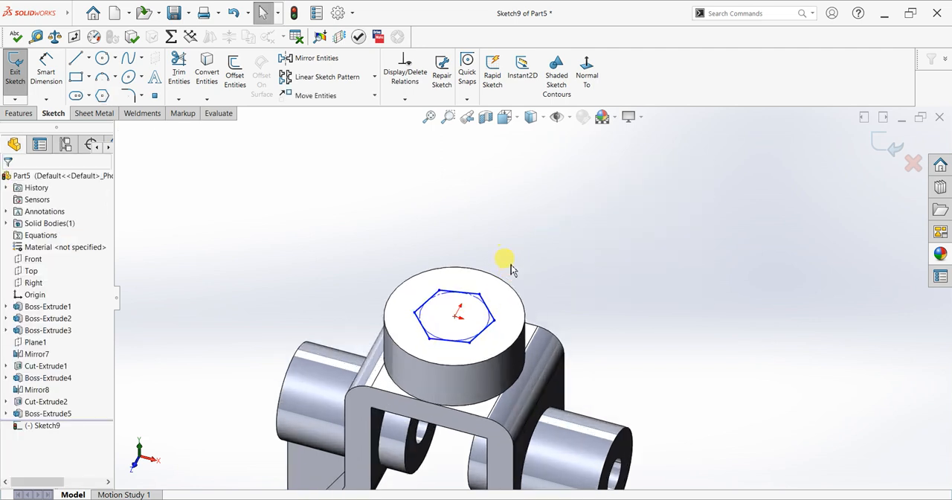
# Apply a Horizontal relation to the hexagon's lower side
pyautogui.hotkey('ctrl', '8')
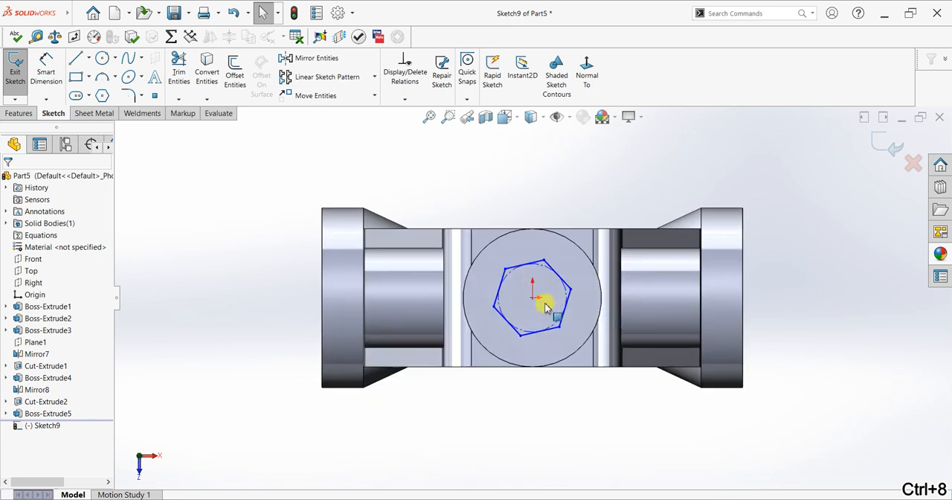
pyautogui.scroll(-2, 535, 324)
pyautogui.click(540, 331)
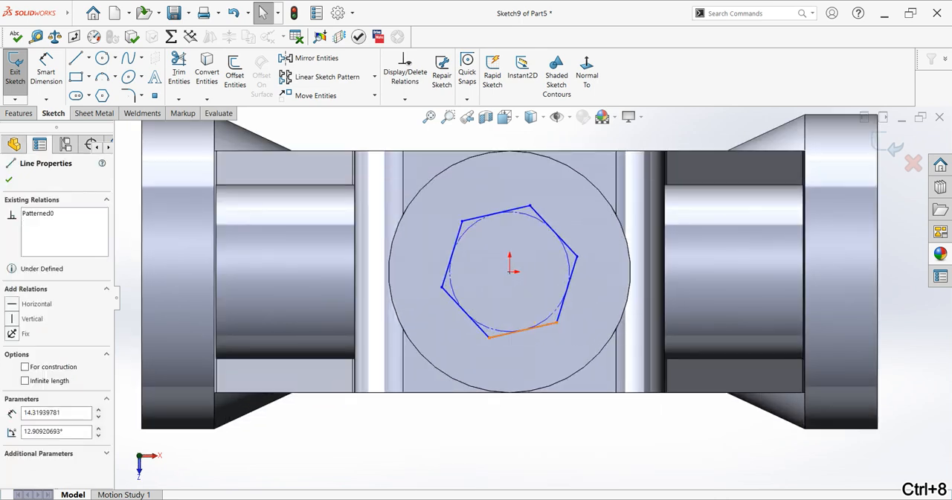
pyautogui.click(565, 287)
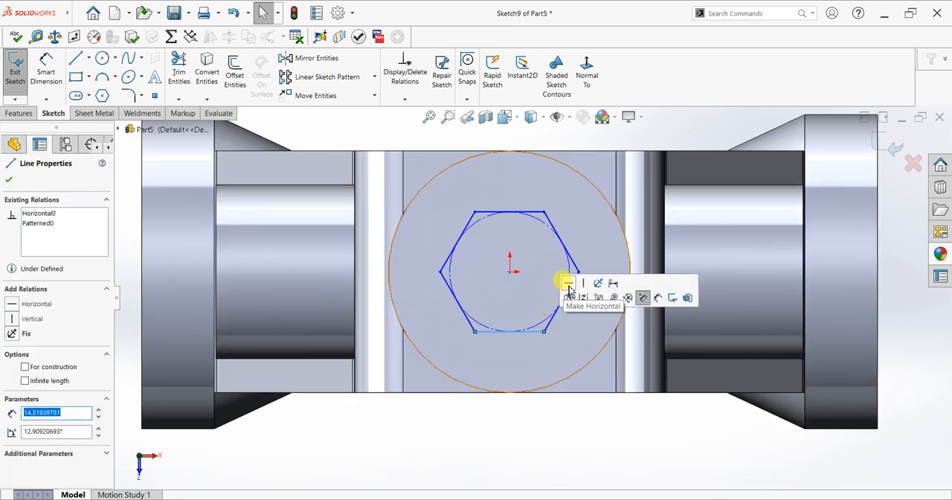
pyautogui.click(9, 181)
# Dimension the distance between the hexagon's two horizontal sides as 30 mm
pyautogui.click(44, 69)
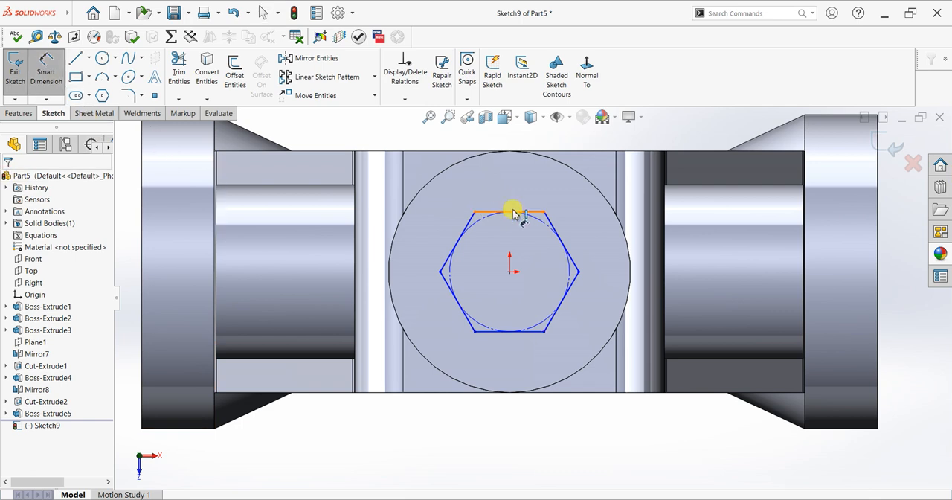
pyautogui.click(528, 332)
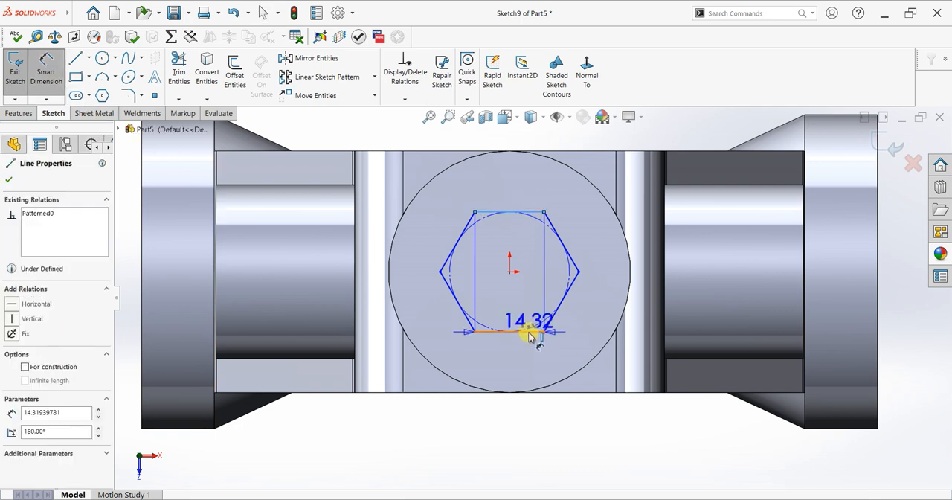
pyautogui.click(520, 212)
pyautogui.click(714, 276)
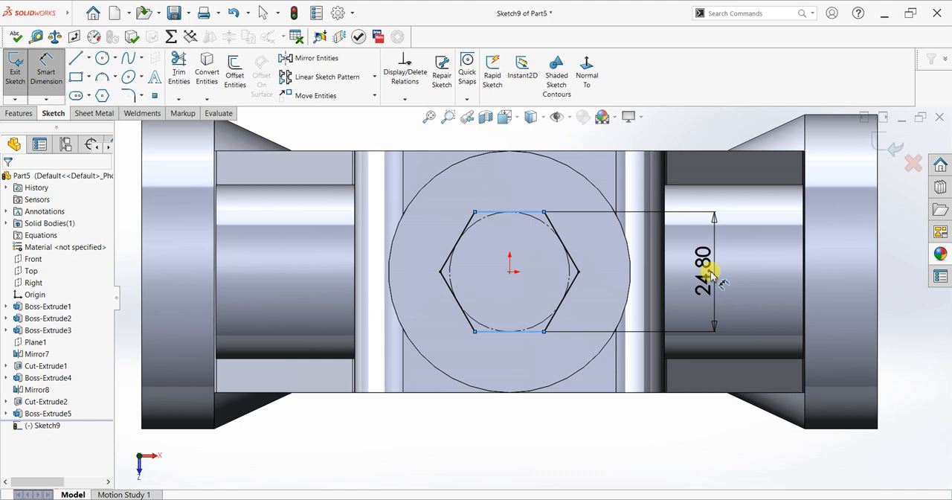
pyautogui.write('25')
pyautogui.press('Return')
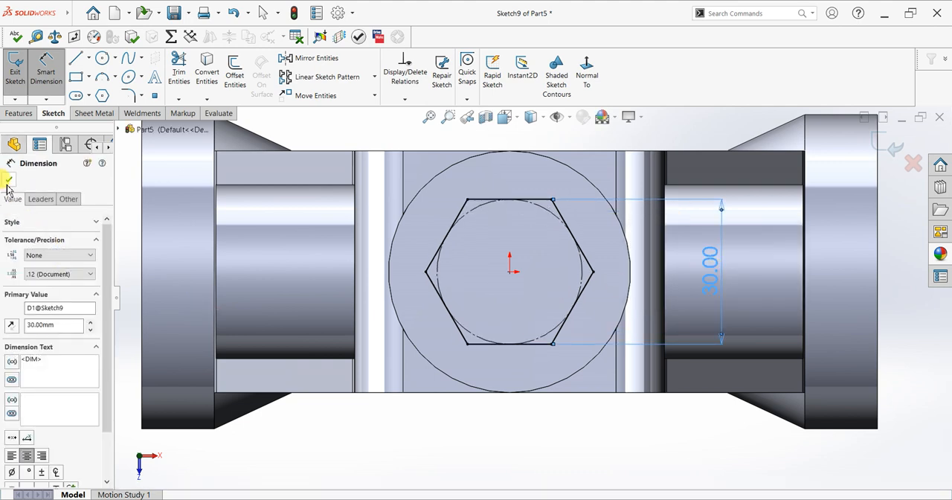
pyautogui.click(9, 179)
# Extrude the hexagon upward 30 mm Blind from the cylindrical boss, merging the result
pyautogui.click(22, 114)
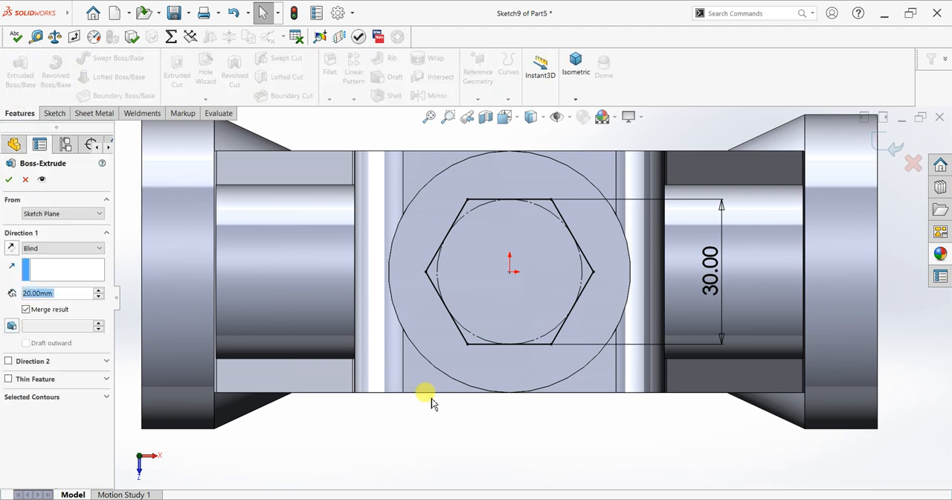
pyautogui.press('Return')
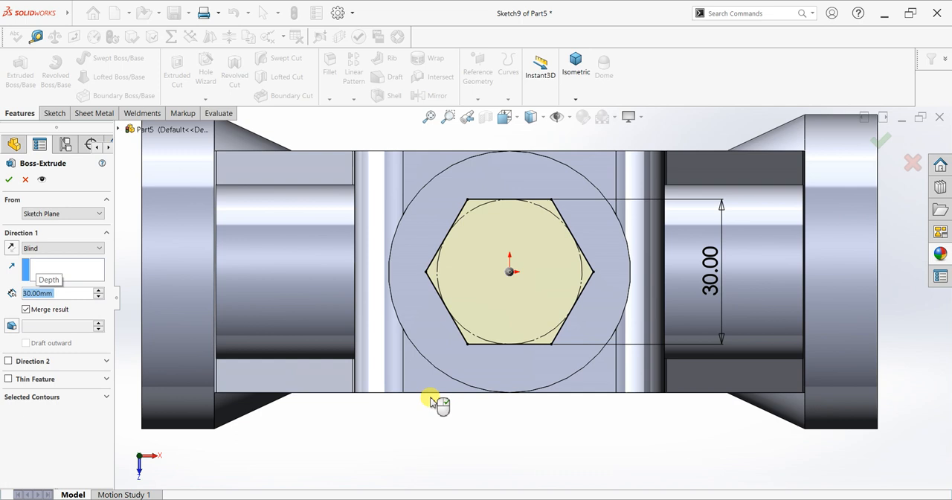
pyautogui.scroll(3, 433, 400)
pyautogui.moveTo(497, 360); pyautogui.dragTo(496, 267, button='middle')
pyautogui.scroll(3, 495, 268)
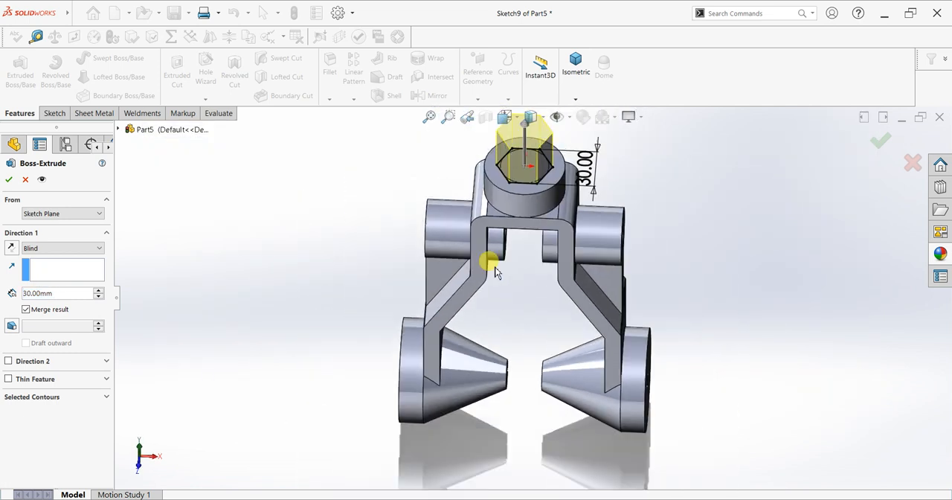
pyautogui.moveTo(626, 276); pyautogui.dragTo(427, 186, button='middle')
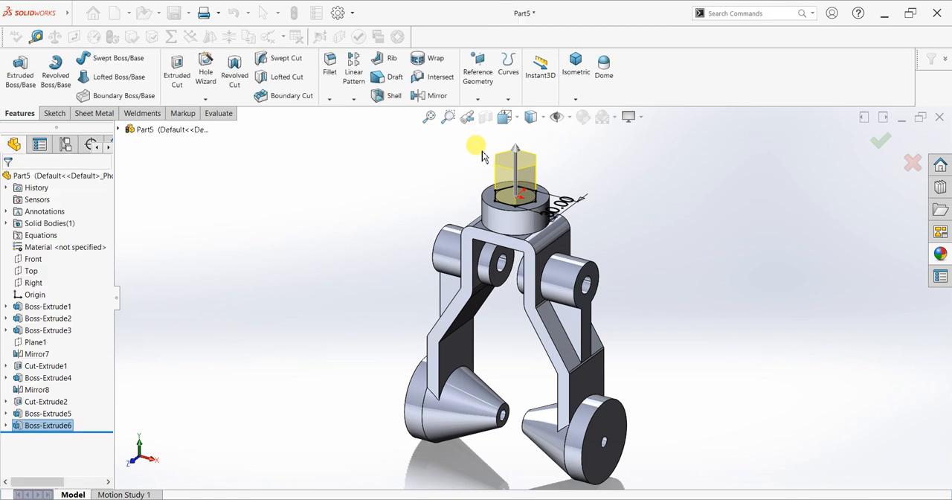
# Sketch a 10 mm diameter circle centred on the origin on the hexagonal boss's top face
pyautogui.scroll(-4, 517, 192)
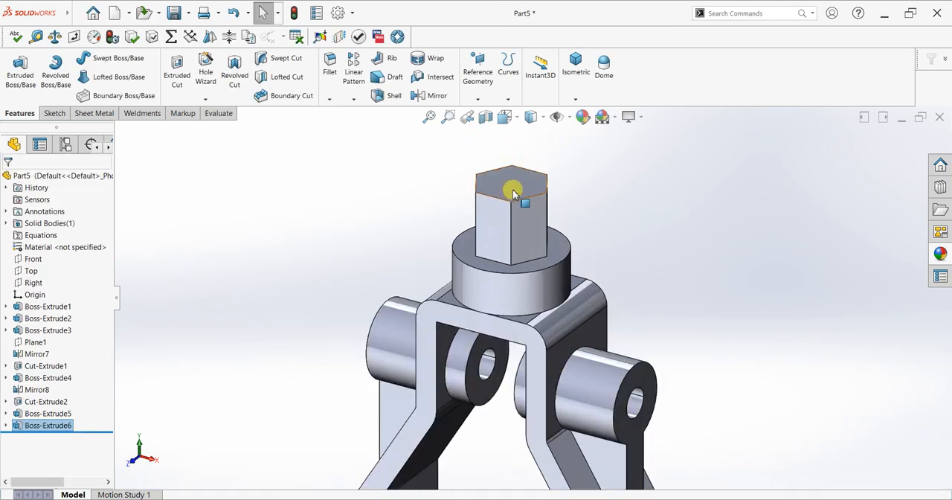
pyautogui.click(513, 192)
pyautogui.hotkey('ctrl', '8')
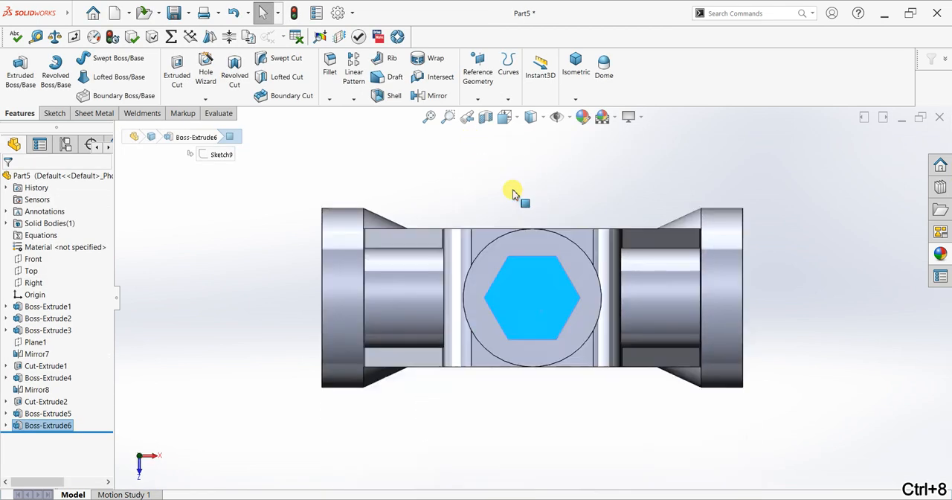
pyautogui.click(17, 71)
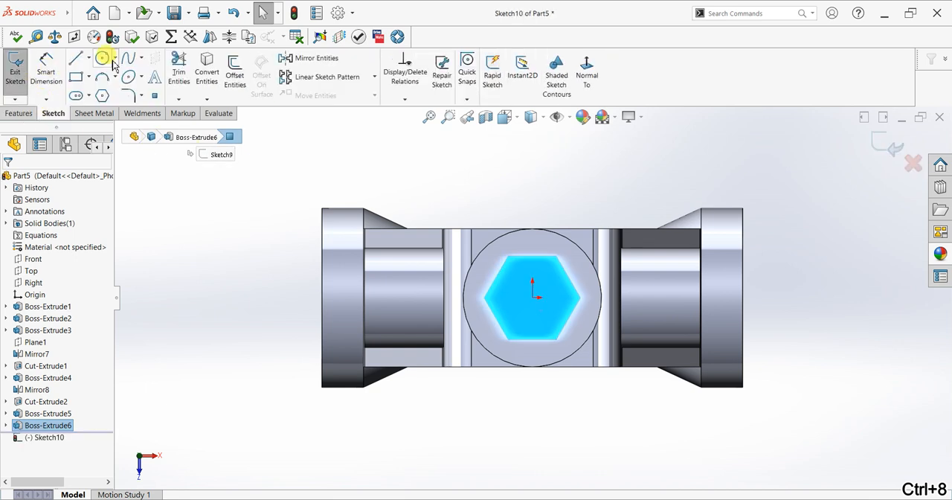
pyautogui.click(101, 58)
pyautogui.click(532, 297)
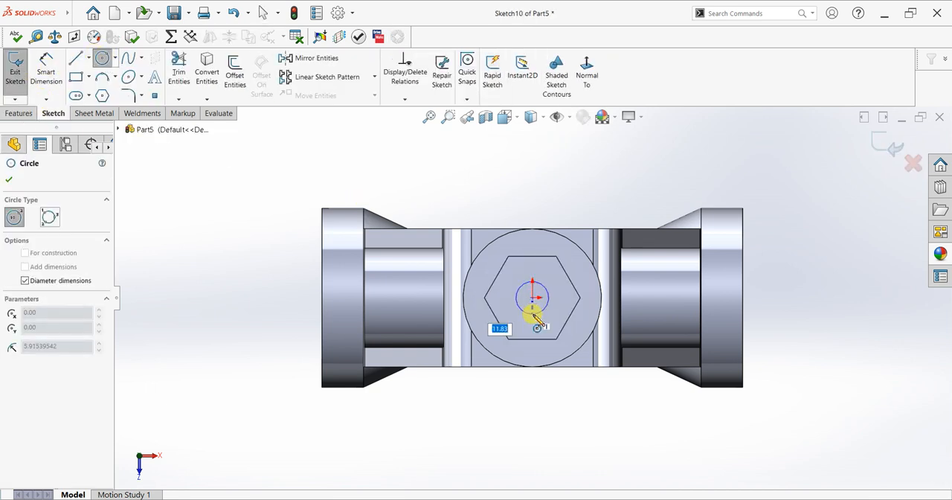
pyautogui.write('1')
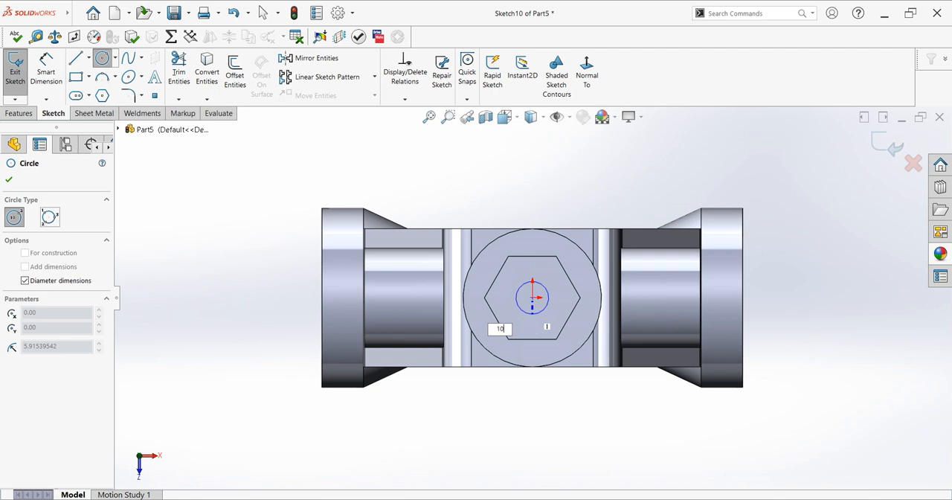
pyautogui.write('0')
pyautogui.press('Return')
pyautogui.click(9, 179)
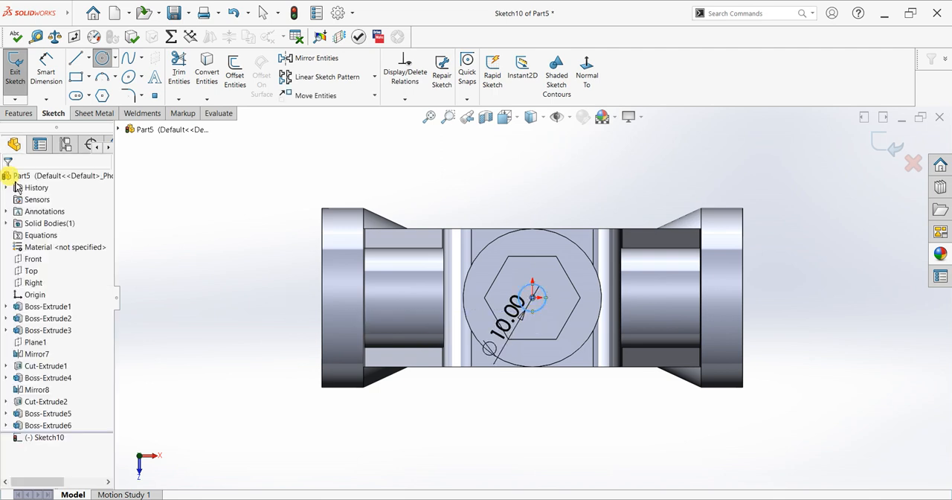
# Cut the 10 mm circle Up To Surface, ending at the underside of the bracket's top plate
pyautogui.click(21, 112)
pyautogui.click(177, 74)
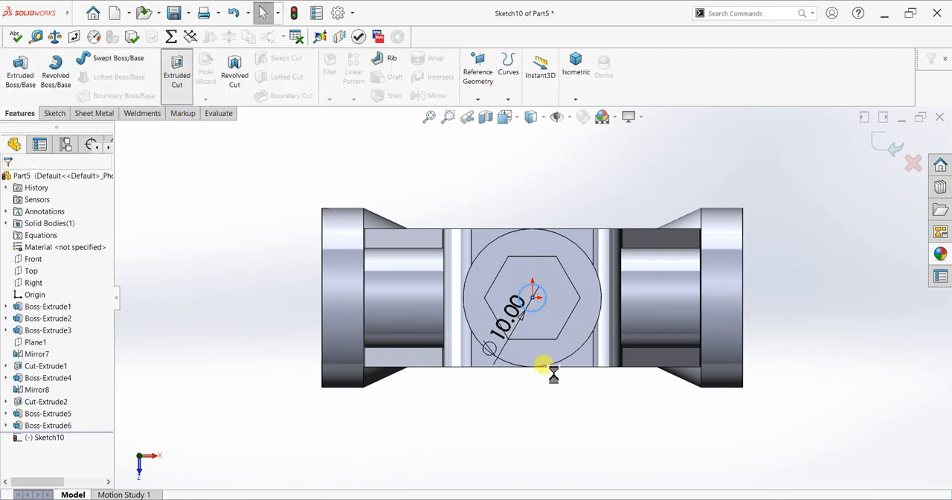
pyautogui.moveTo(538, 404); pyautogui.dragTo(525, 107, button='middle')
pyautogui.moveTo(565, 191); pyautogui.dragTo(422, 211, button='middle')
pyautogui.click(64, 248)
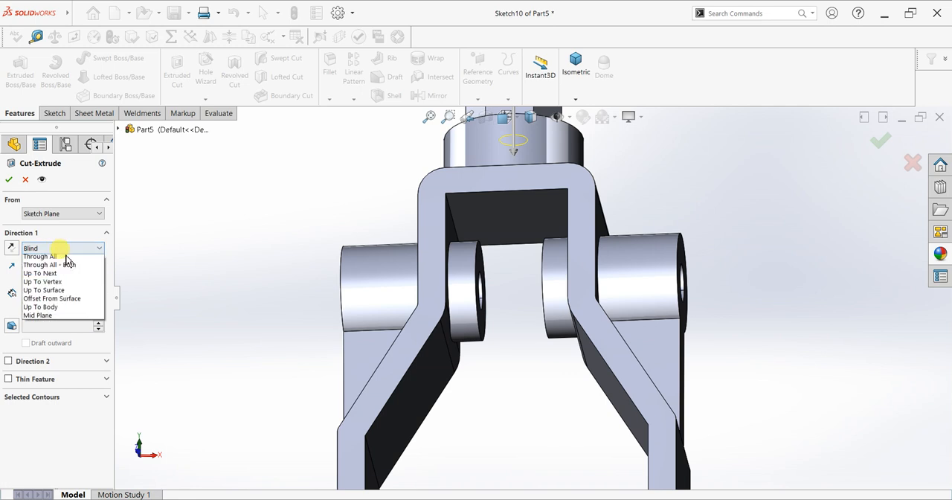
pyautogui.click(63, 300)
pyautogui.click(457, 219)
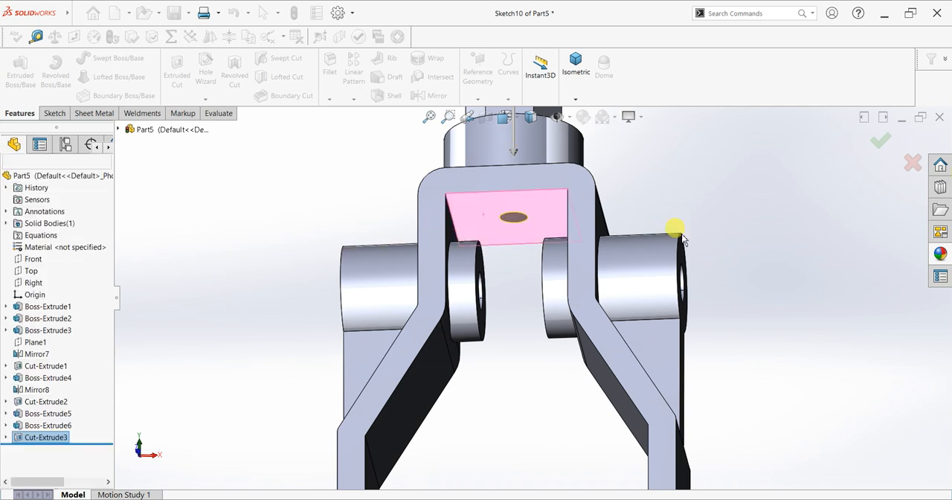
pyautogui.press('f')
pyautogui.moveTo(676, 249); pyautogui.dragTo(682, 371, button='middle')
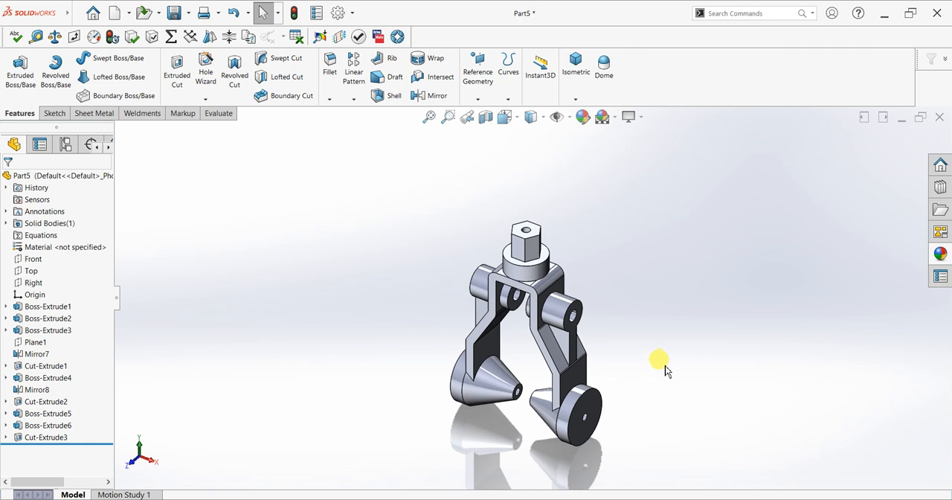
pyautogui.scroll(-2, 665, 371)
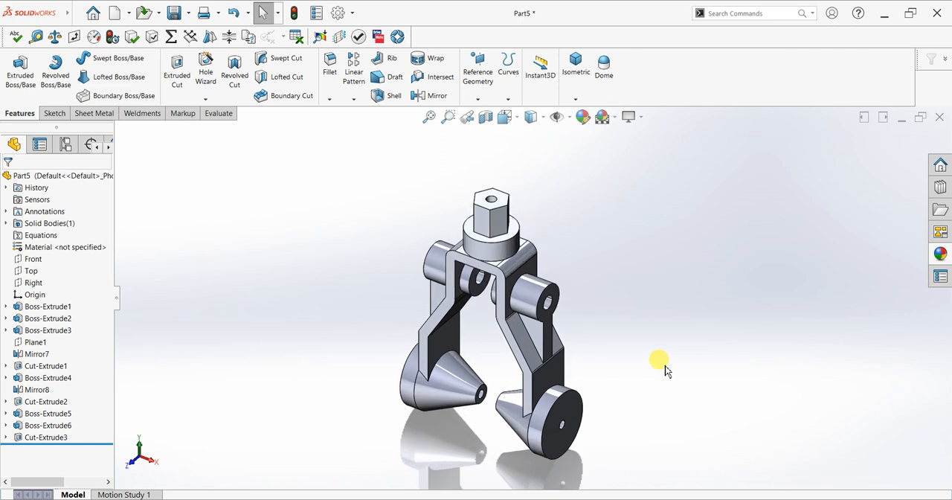
# Apply a light blue-violet colour from the standard swatches to the bracket's entire solid body
pyautogui.moveTo(666, 370); pyautogui.dragTo(659, 351, button='middle')
pyautogui.press('space')
pyautogui.click(410, 328)
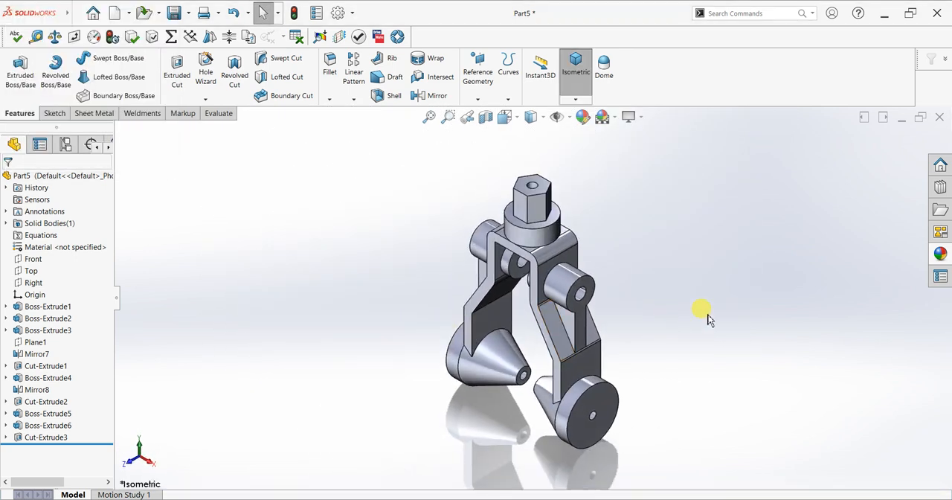
pyautogui.scroll(-1, 705, 319)
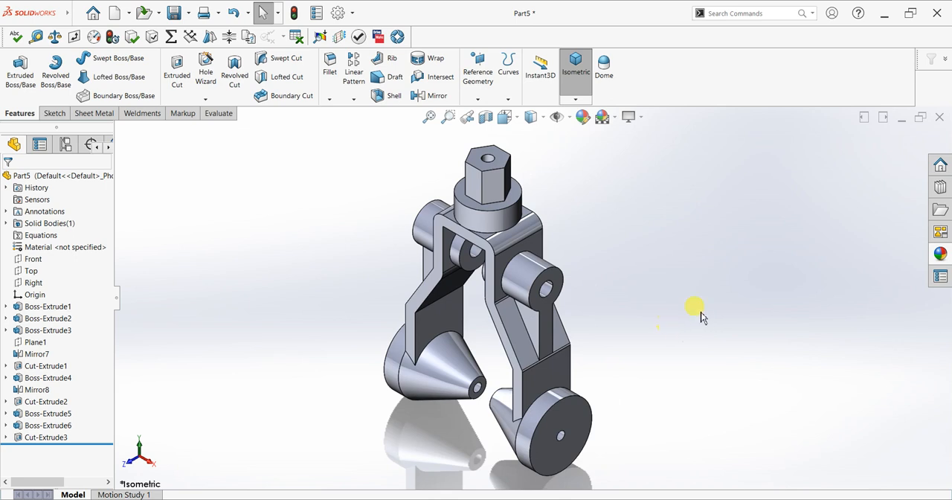
pyautogui.click(940, 251)
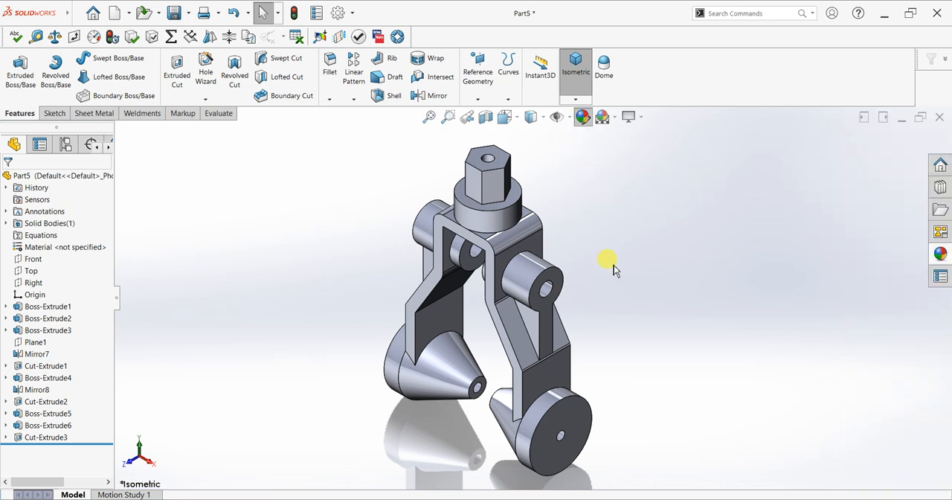
pyautogui.rightClick(55, 283)
pyautogui.click(73, 291)
pyautogui.click(12, 357)
pyautogui.click(437, 299)
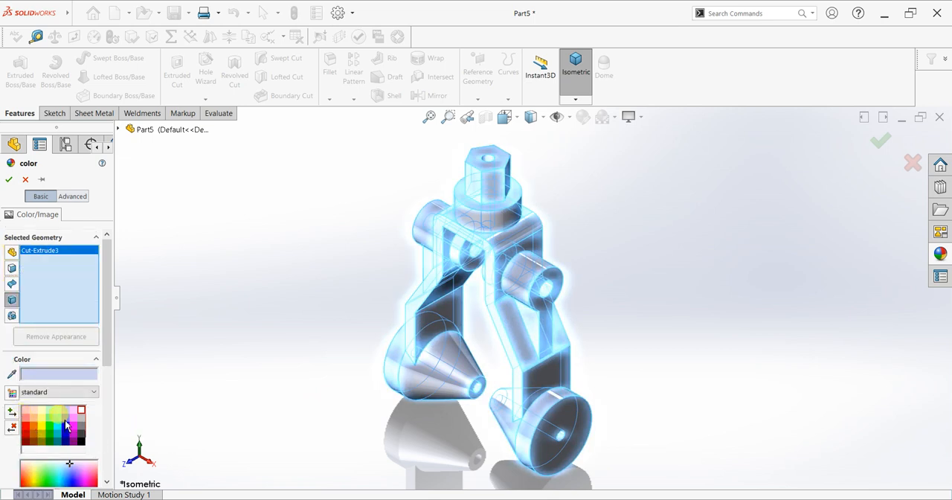
pyautogui.click(65, 425)
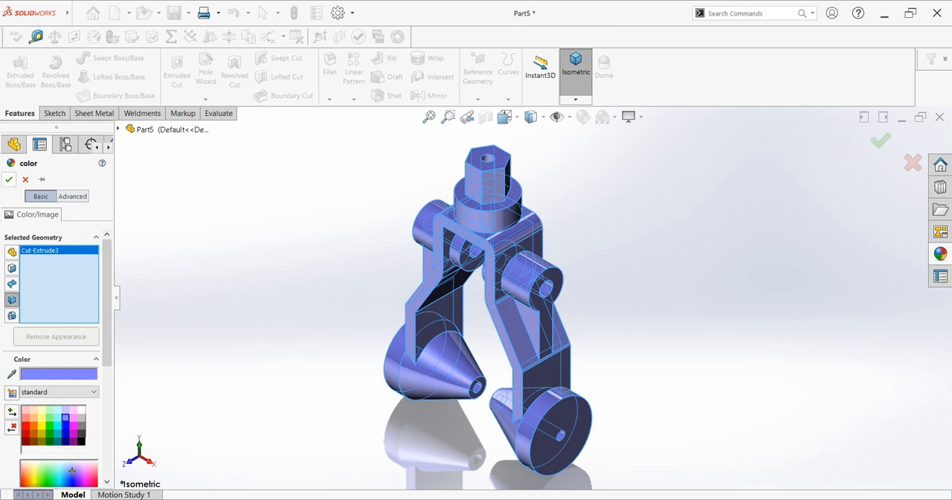
pyautogui.press('Return')
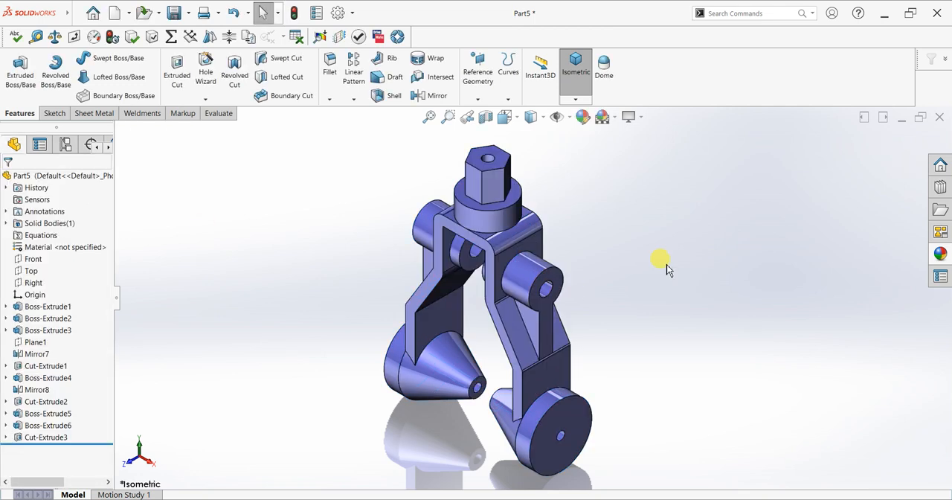